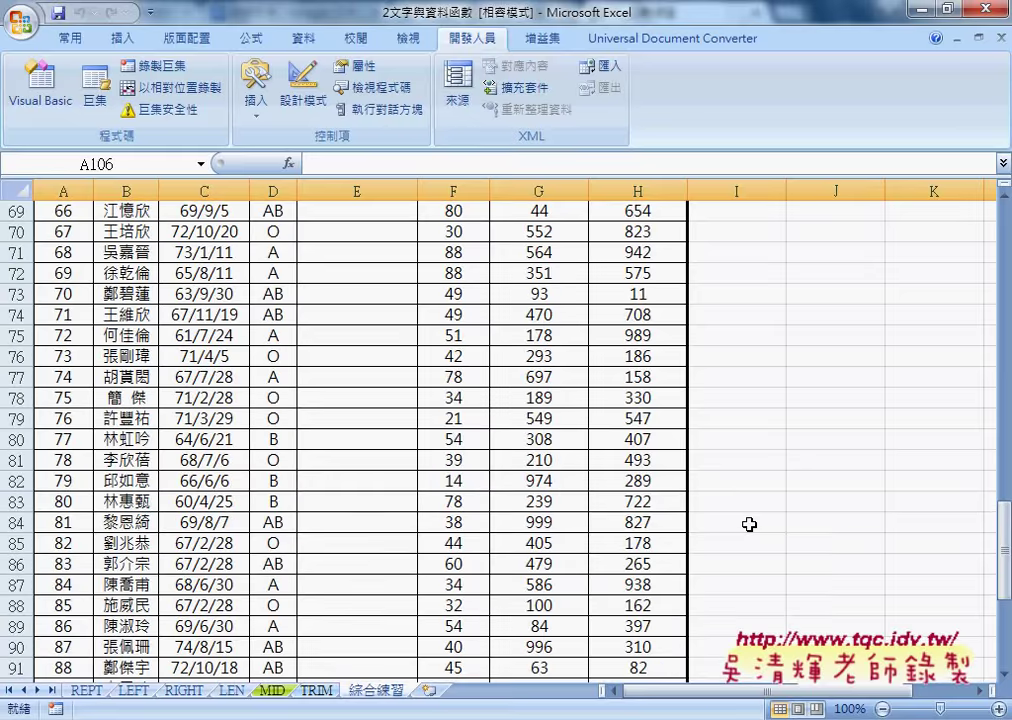
Scroll the 綜合練習 sheet up from row 90 to row 1 to show the task description and headers.
{"action": "scroll", "coordinate": [749, 524], "scroll_direction": "down", "scroll_amount": 3}
{"action": "scroll", "coordinate": [749, 524], "scroll_direction": "up", "scroll_amount": 8}
{"action": "scroll", "coordinate": [749, 524], "scroll_direction": "up", "scroll_amount": 6}
{"action": "scroll", "coordinate": [749, 524], "scroll_direction": "up", "scroll_amount": 11}
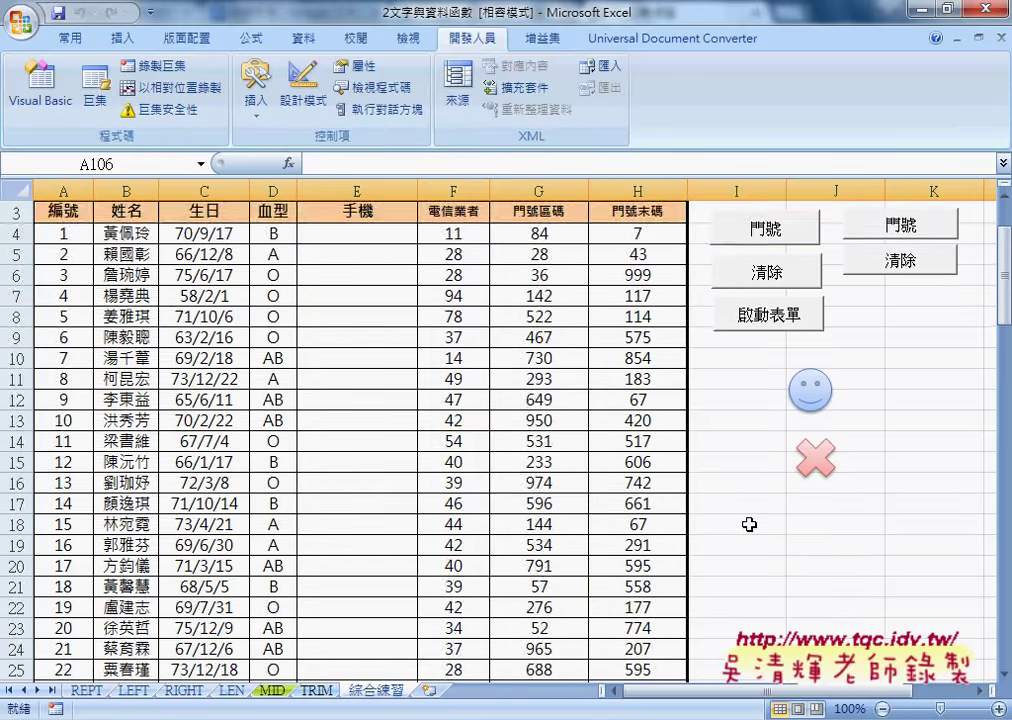
{"action": "scroll", "coordinate": [749, 524], "scroll_direction": "up", "scroll_amount": 1}
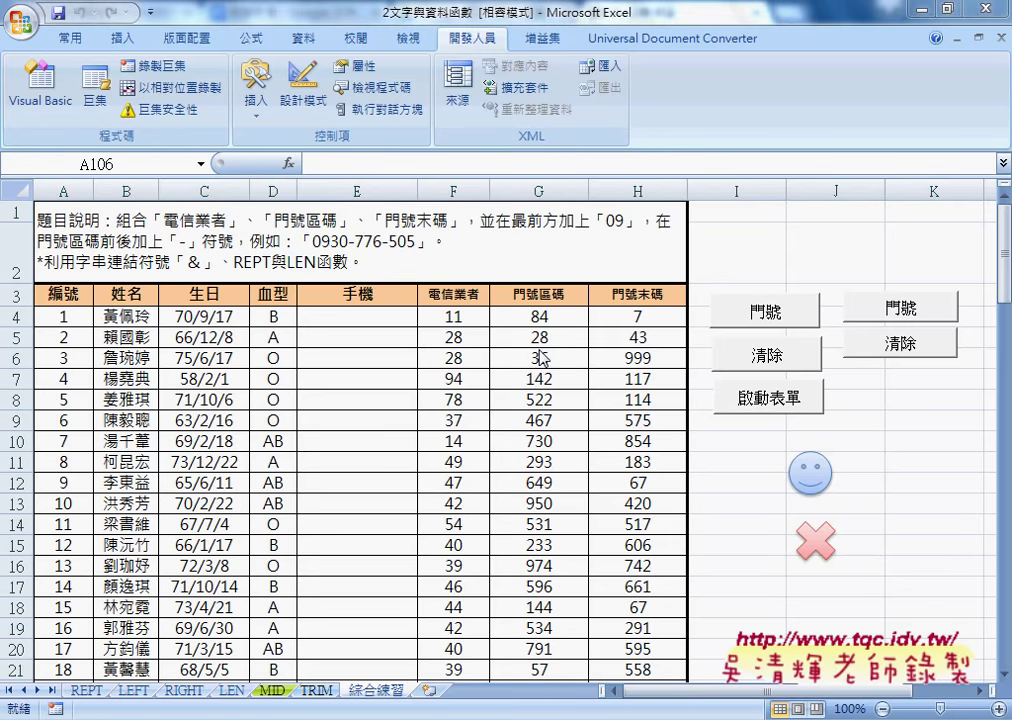
{"action": "left_click", "coordinate": [42, 84]}
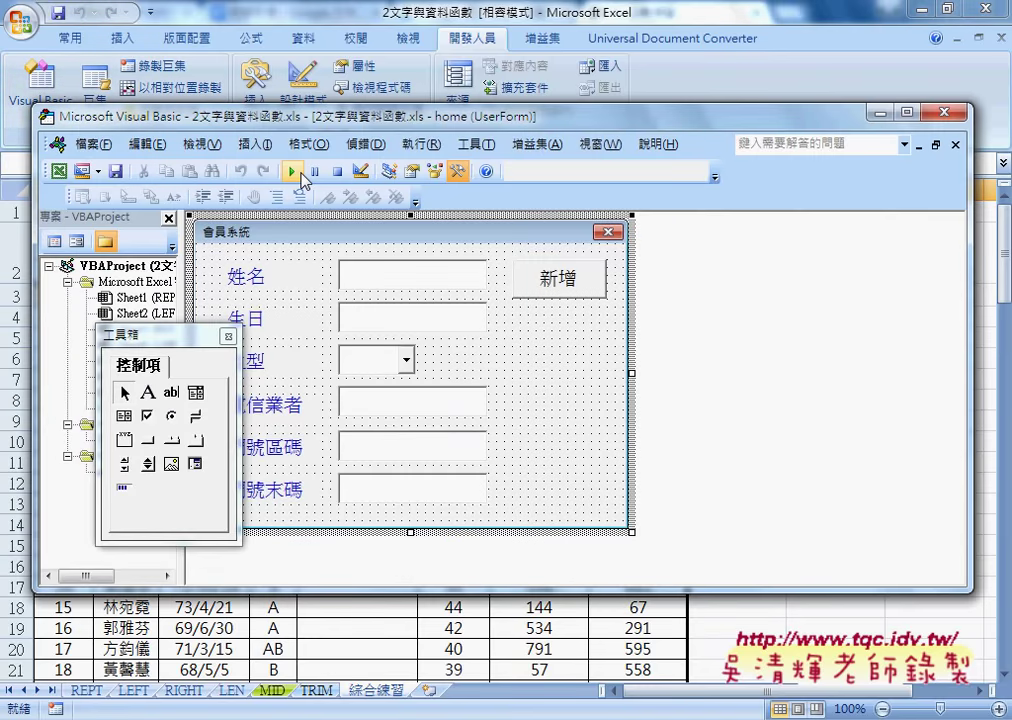
{"action": "left_click", "coordinate": [293, 172]}
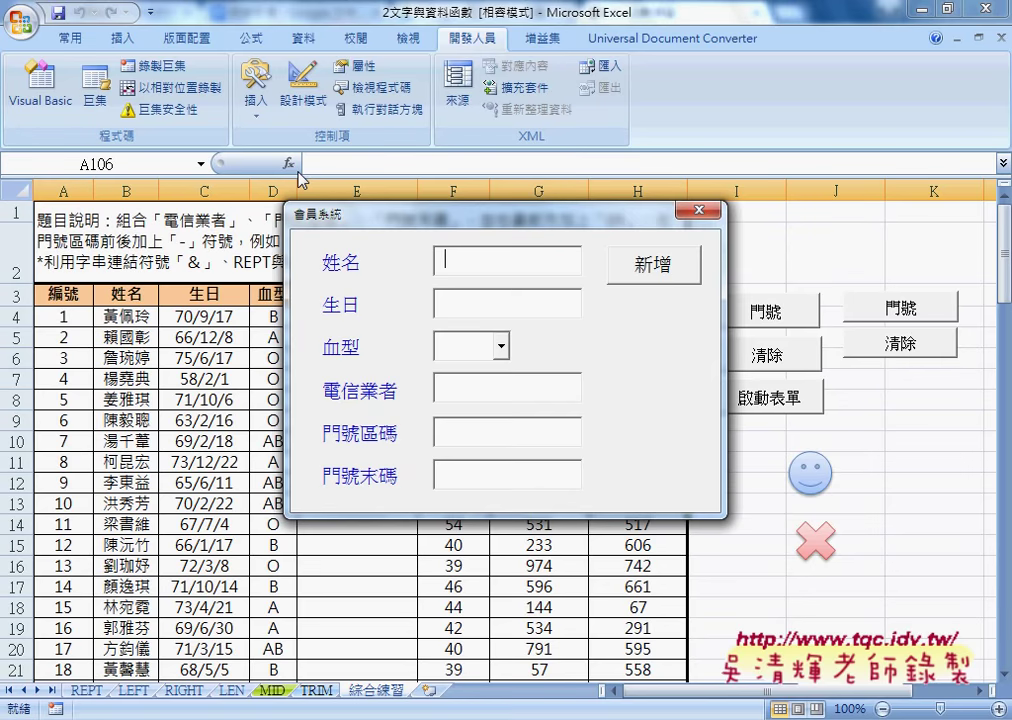
{"action": "left_click", "coordinate": [703, 210]}
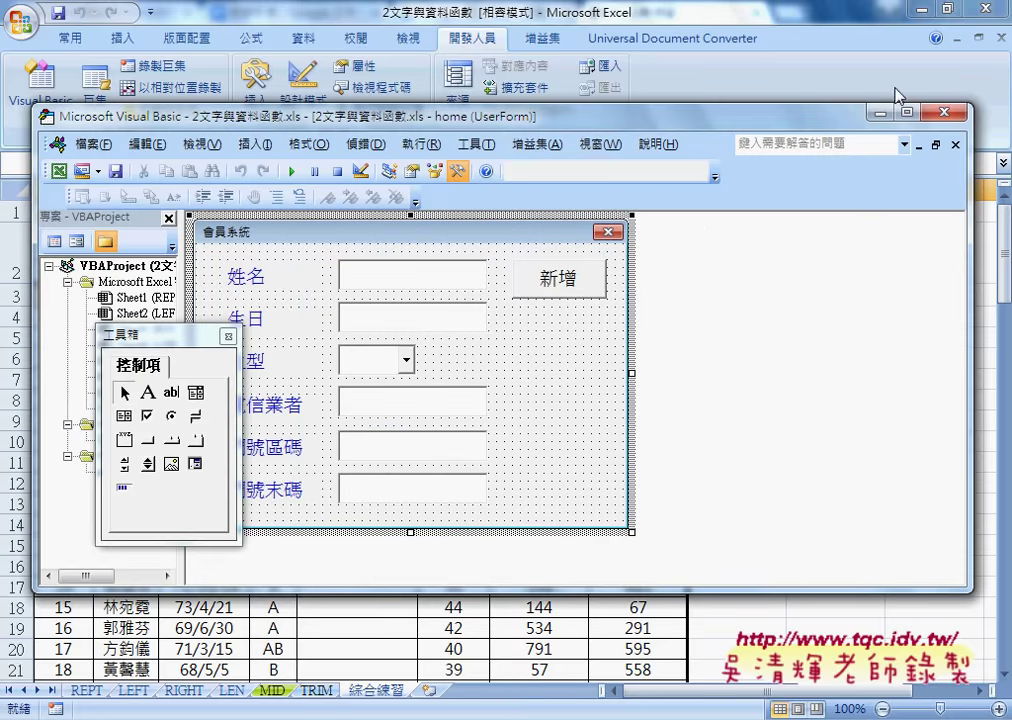
{"action": "left_click", "coordinate": [706, 71]}
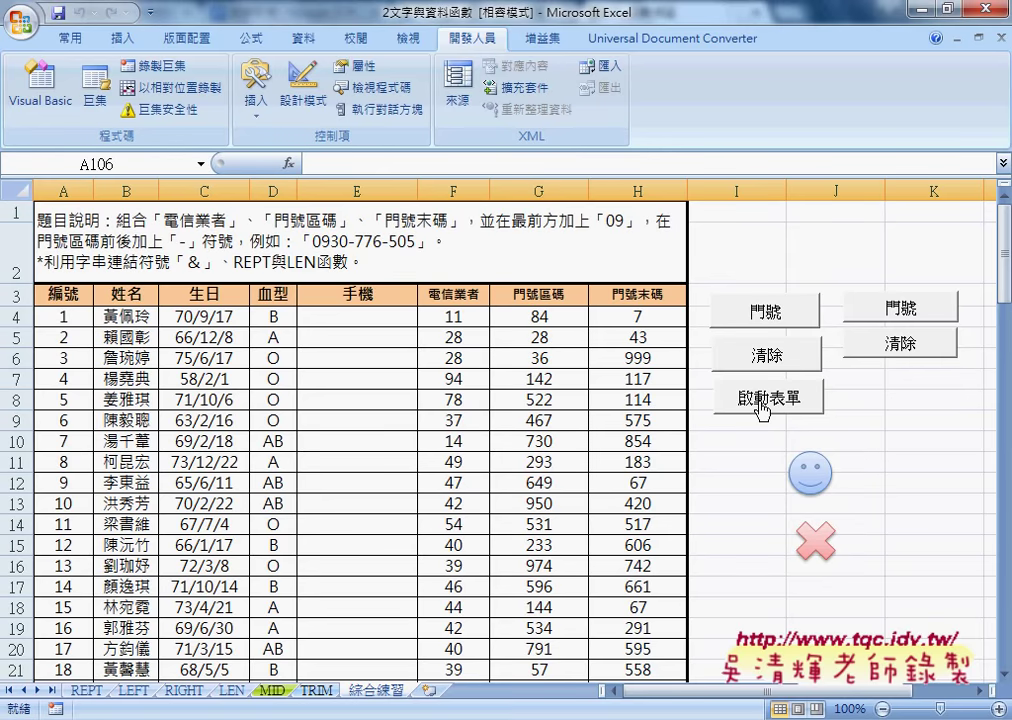
Launch the 會員系統 form and enter name AAA and birthday 1973/01/01.
{"action": "left_click", "coordinate": [763, 405]}
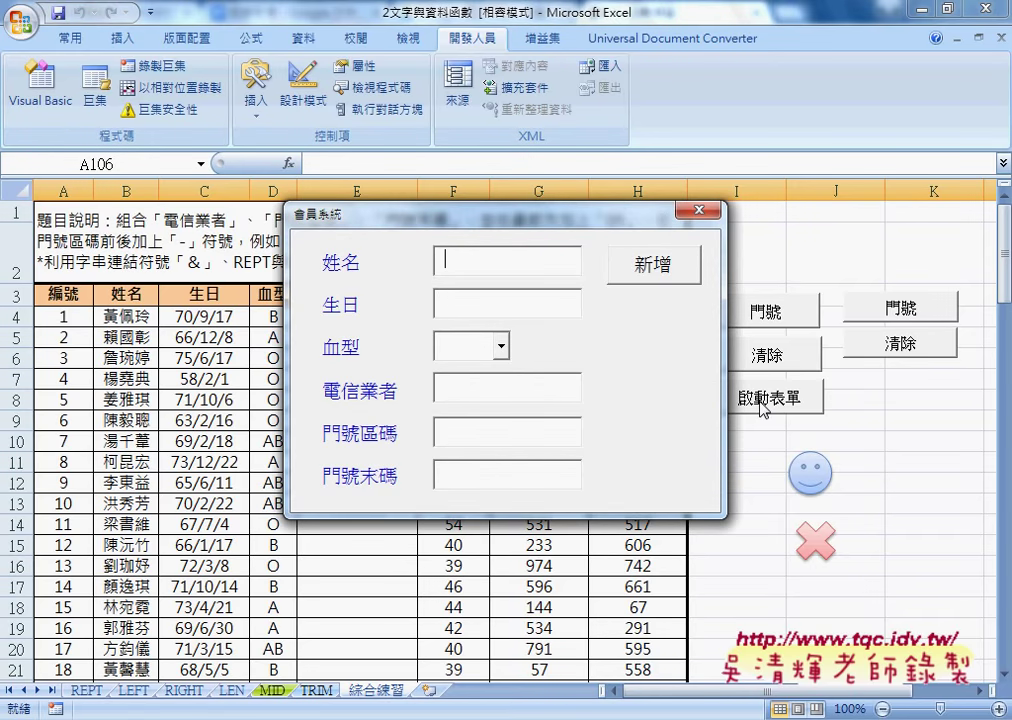
{"action": "type", "text": "AAA"}
{"action": "left_click", "coordinate": [470, 303]}
{"action": "type", "text": "1973"}
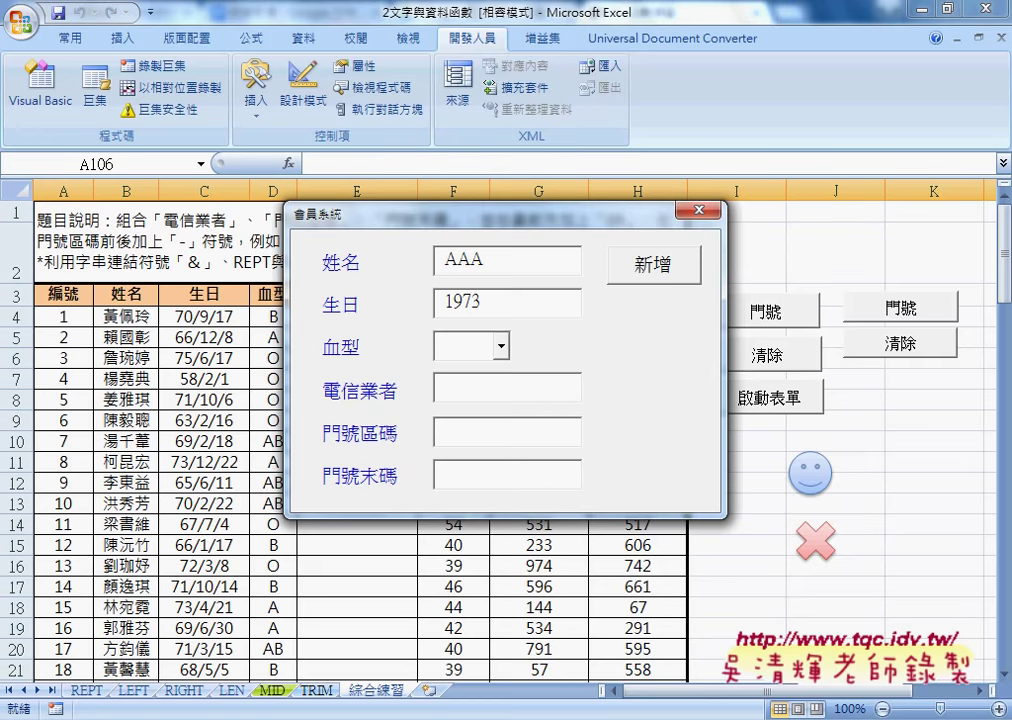
{"action": "type", "text": "/01/01"}
Choose blood type B, then enter 22 for the carrier and 12 for the area code.
{"action": "left_click", "coordinate": [500, 346]}
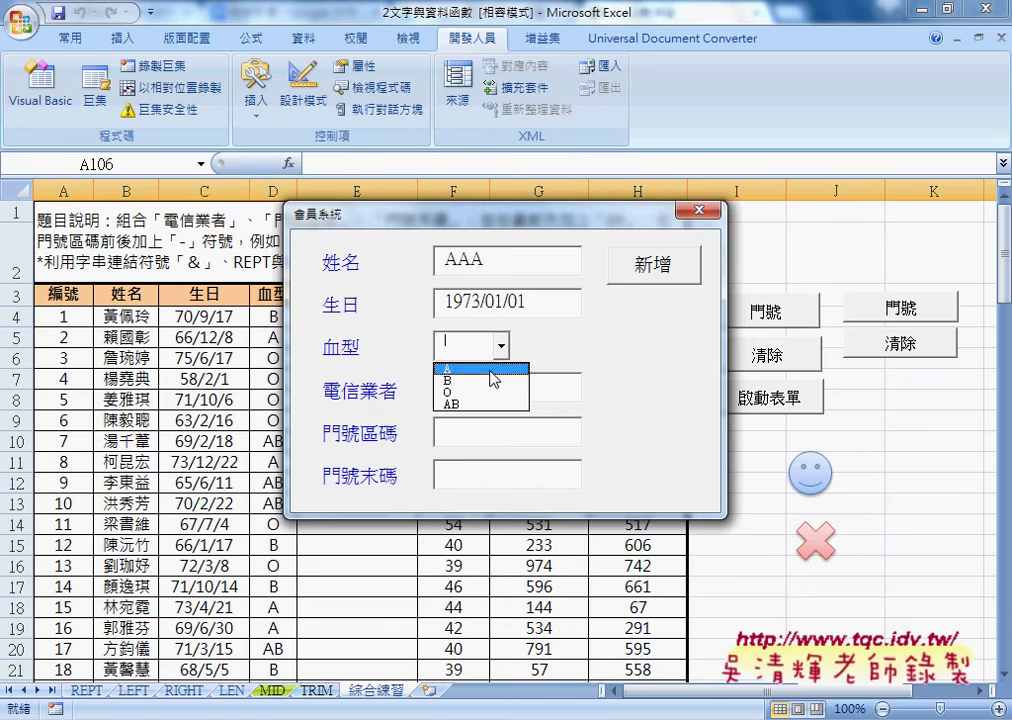
{"action": "left_click", "coordinate": [470, 383]}
{"action": "left_click", "coordinate": [485, 390]}
{"action": "type", "text": "22"}
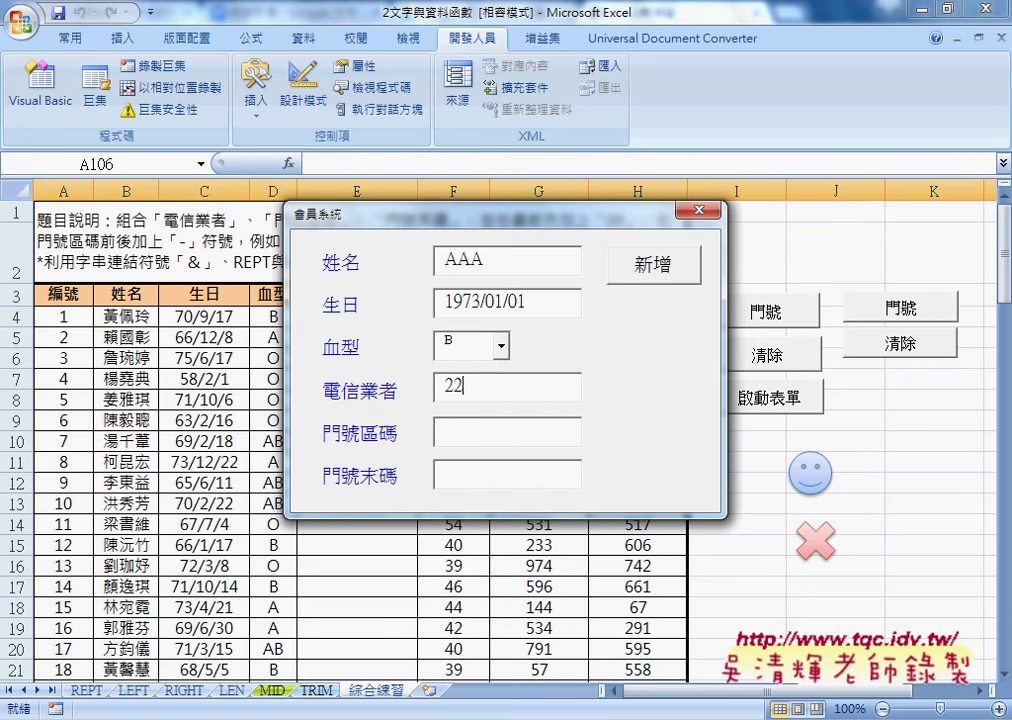
{"action": "left_click", "coordinate": [485, 444]}
{"action": "type", "text": "1"}
{"action": "type", "text": "2"}
{"action": "left_click", "coordinate": [486, 476]}
{"action": "type", "text": "12"}
Submit with 新增, dismiss the compile error, and comment out the Cells(r, "E") = 手機 line.
{"action": "left_click", "coordinate": [644, 270]}
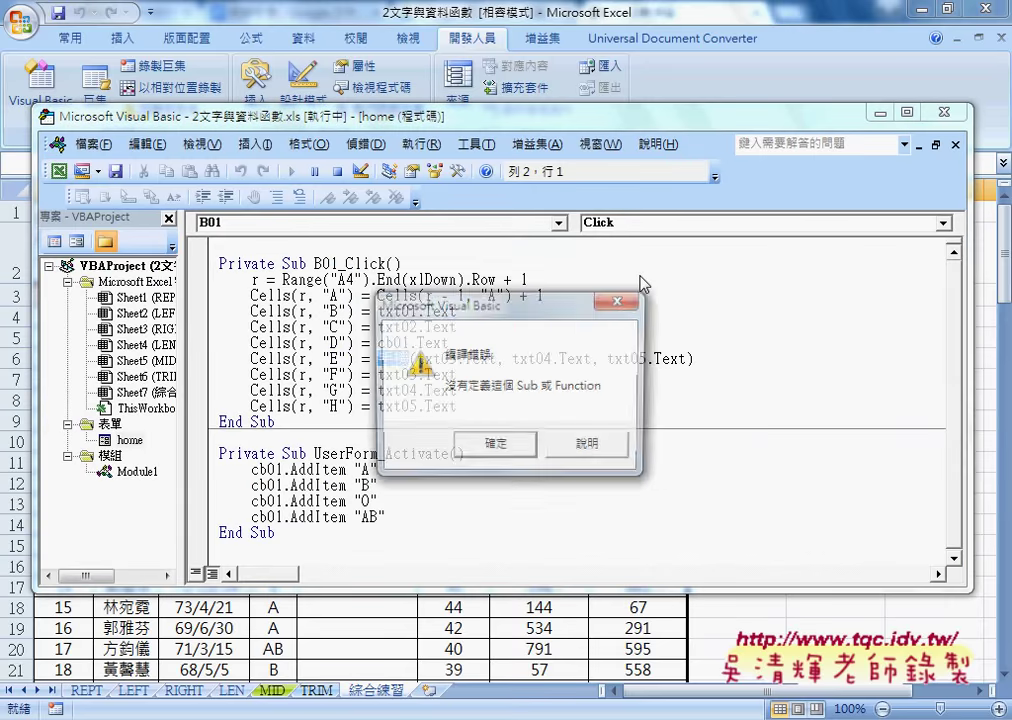
{"action": "left_click", "coordinate": [495, 447]}
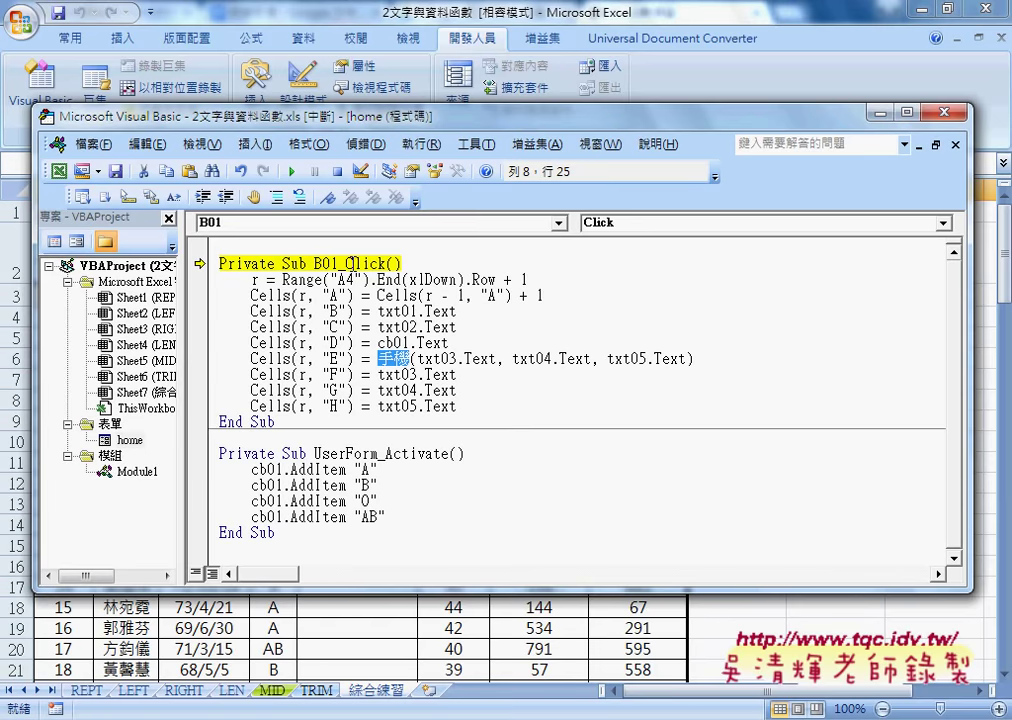
{"action": "left_click", "coordinate": [270, 549]}
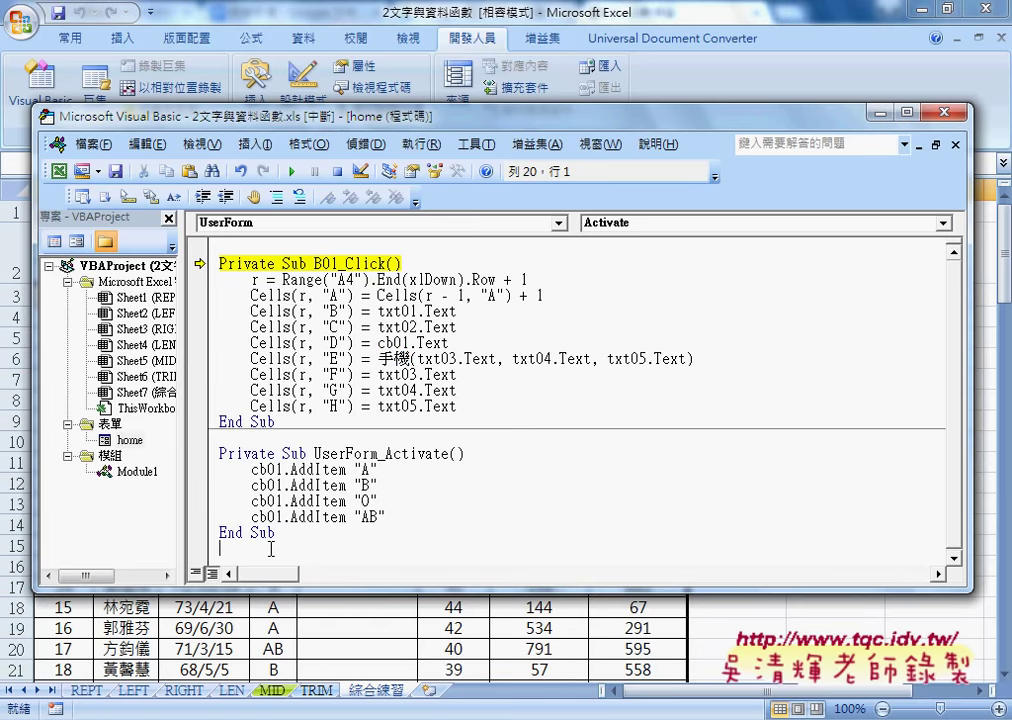
{"action": "key", "text": "F5"}
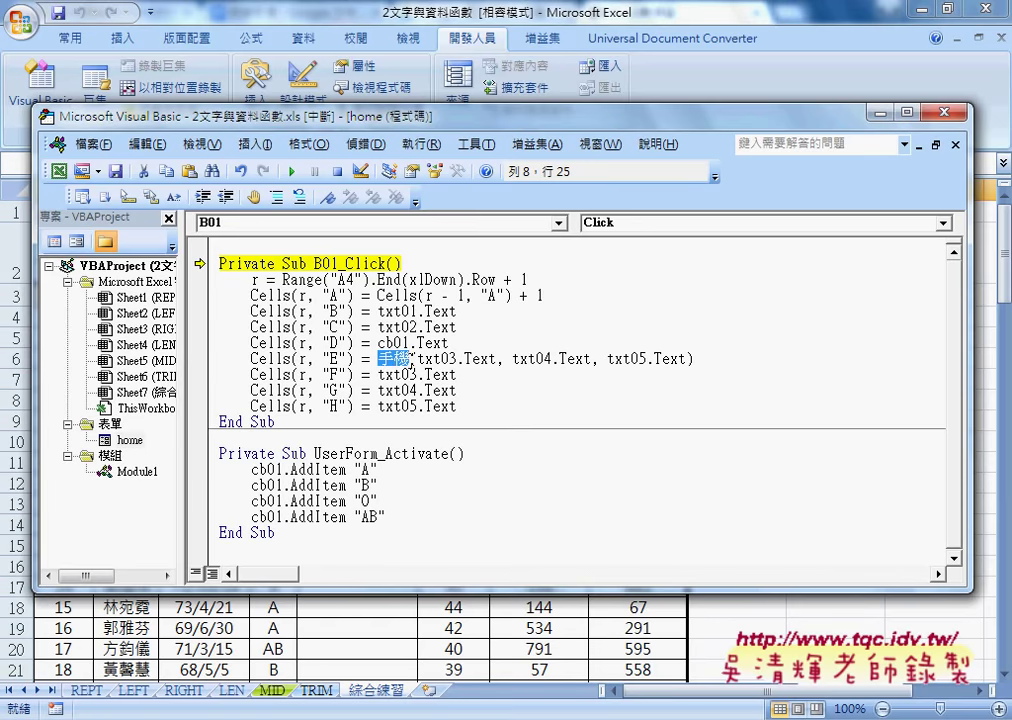
{"action": "left_click", "coordinate": [224, 549]}
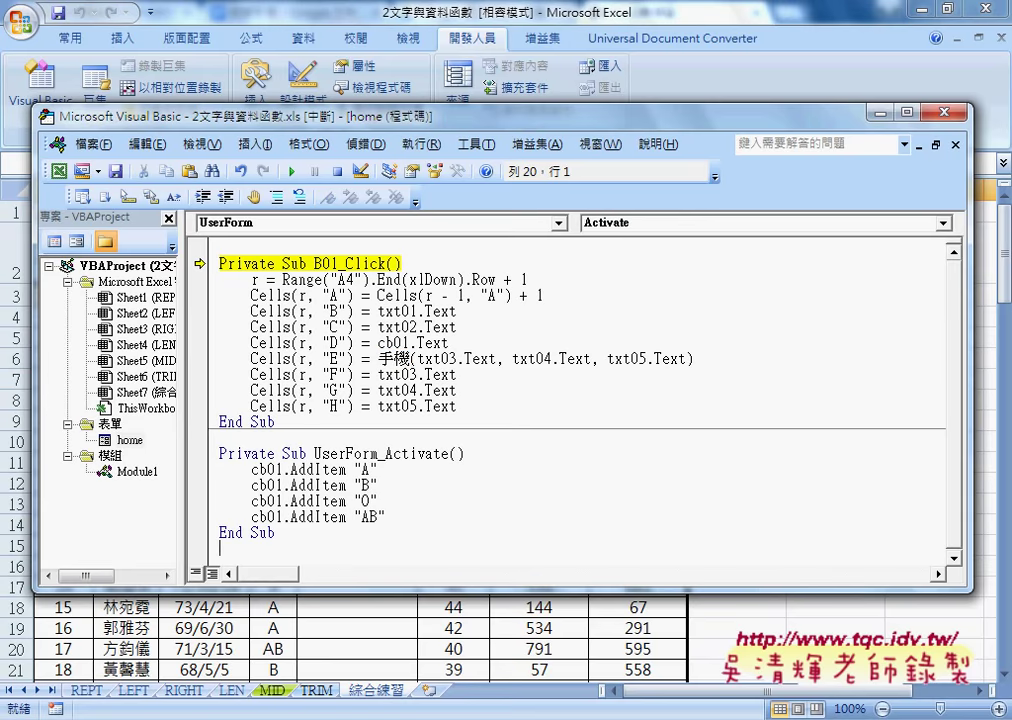
{"action": "left_click", "coordinate": [251, 358]}
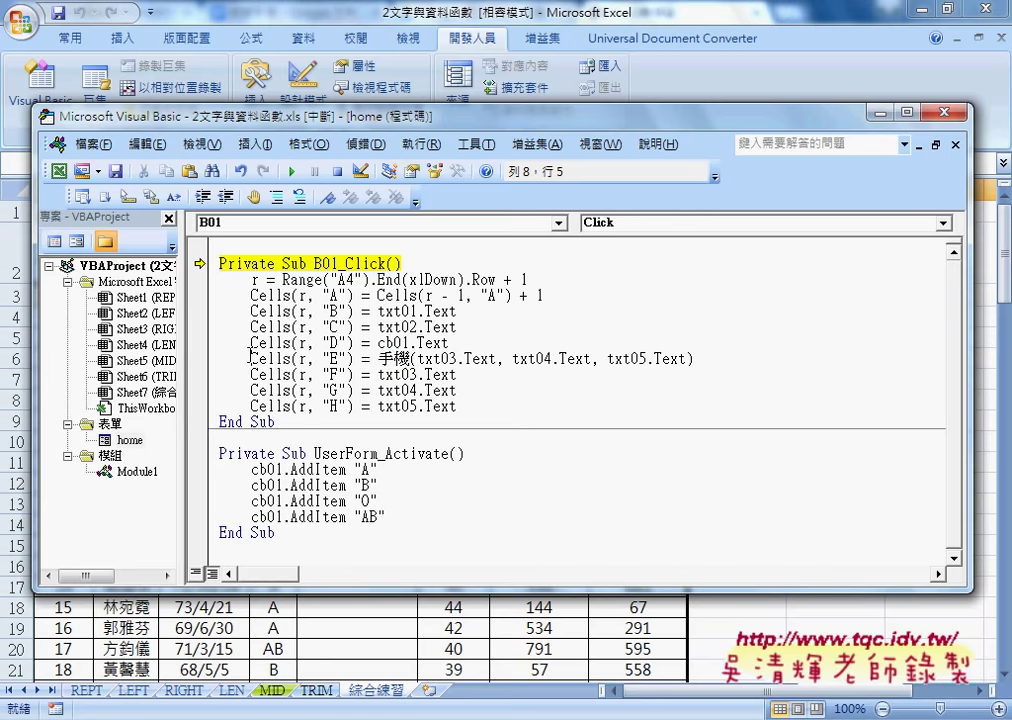
{"action": "type", "text": "'"}
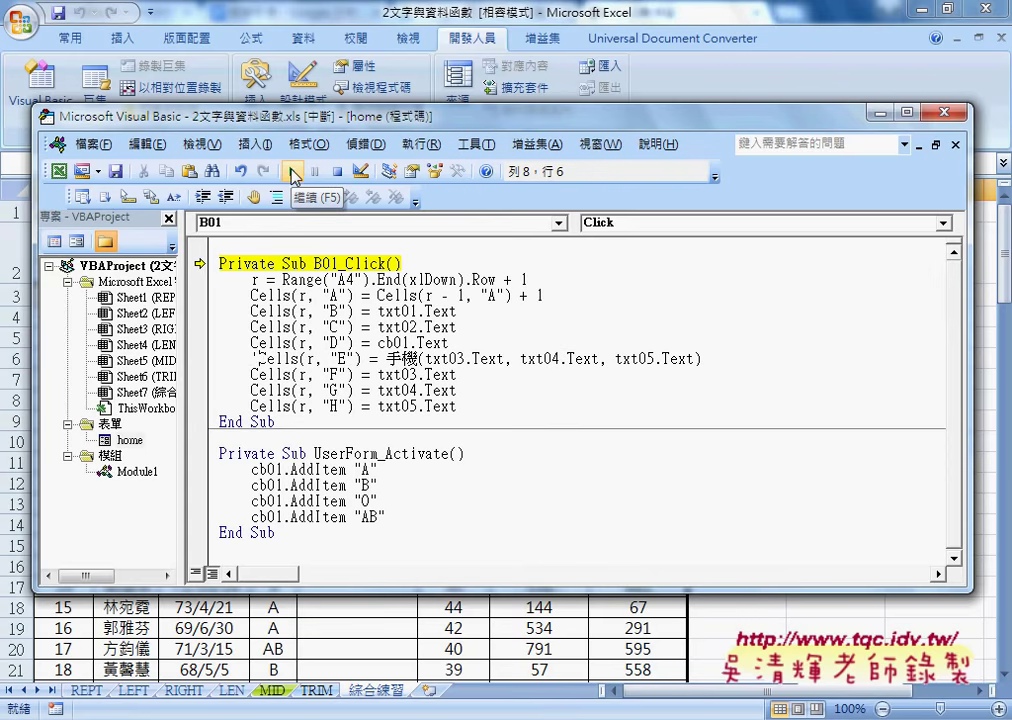
Resume the macro, close the 會員系統 form, and scroll down to row 106.
{"action": "left_click", "coordinate": [294, 175]}
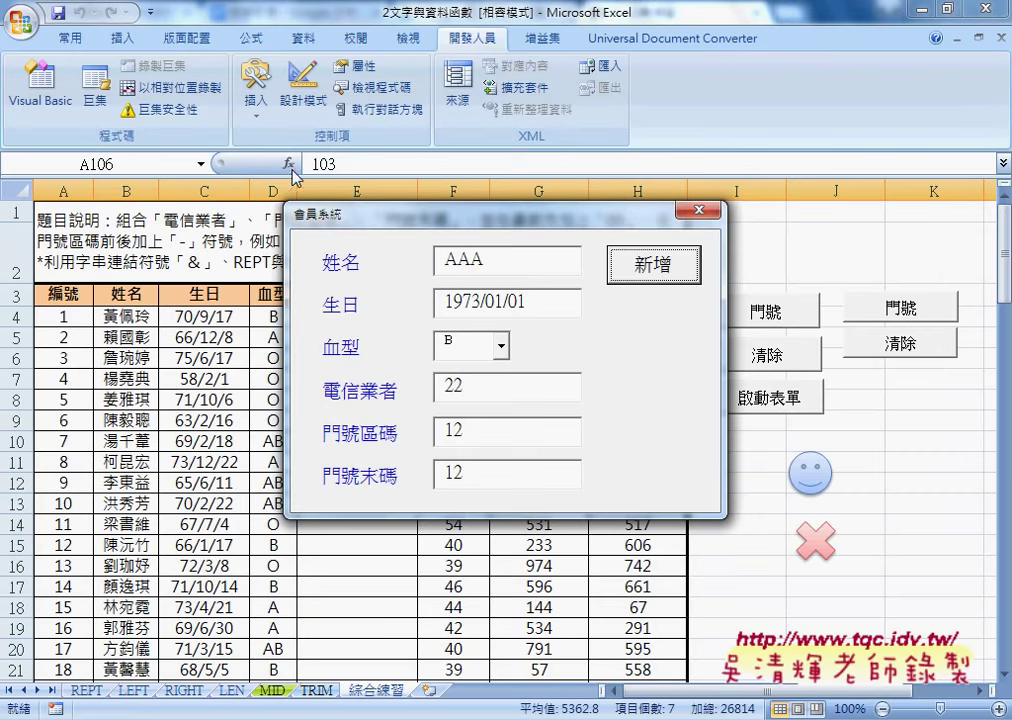
{"action": "left_click", "coordinate": [700, 214]}
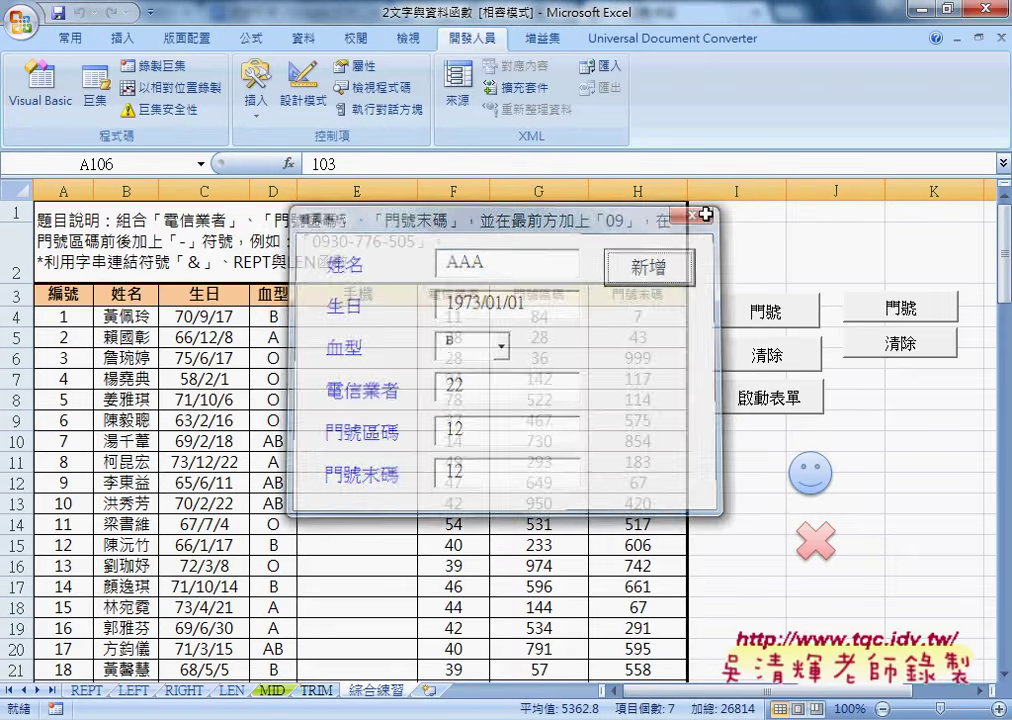
{"action": "left_click_drag", "start_coordinate": [1006, 258], "coordinate": [993, 587]}
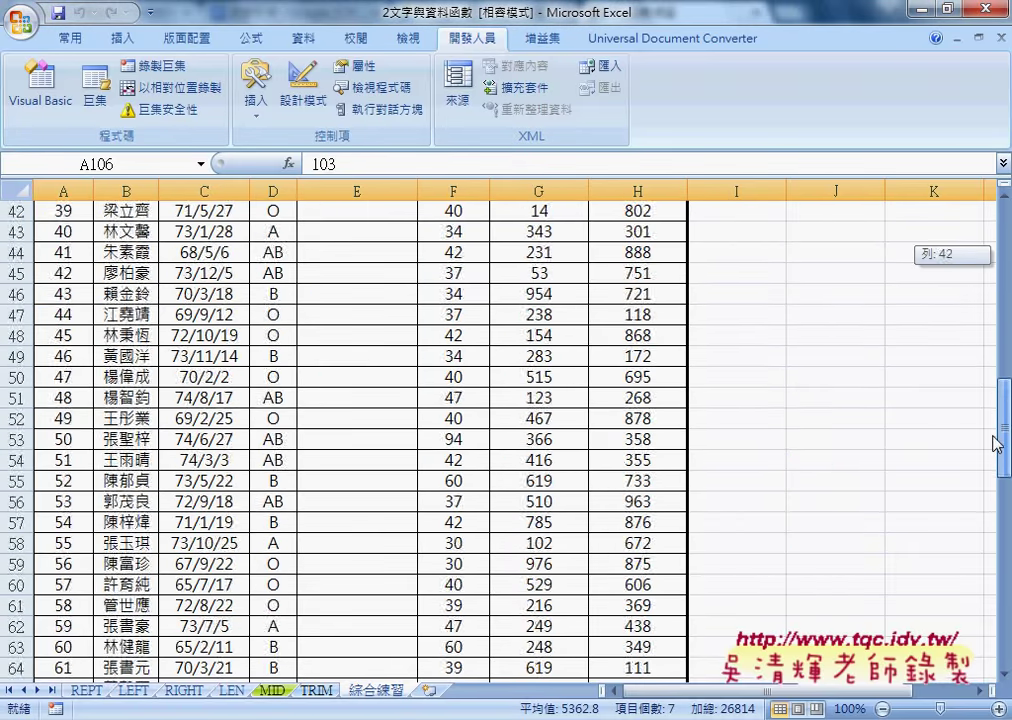
{"action": "scroll", "coordinate": [802, 531], "scroll_direction": "down", "scroll_amount": 4}
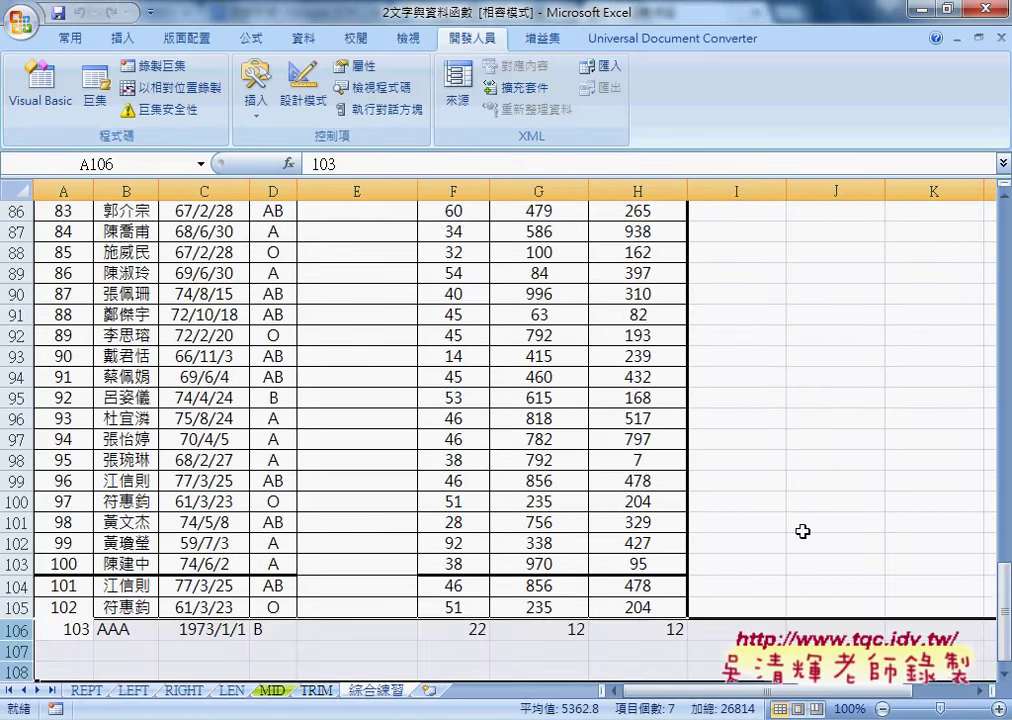
{"action": "scroll", "coordinate": [793, 524], "scroll_direction": "down", "scroll_amount": 1}
Check row 106's record: 103, AAA, 1973/1/1, B, blank 手機, and 22, 12, 12.
{"action": "left_click_drag", "start_coordinate": [69, 572], "coordinate": [640, 573]}
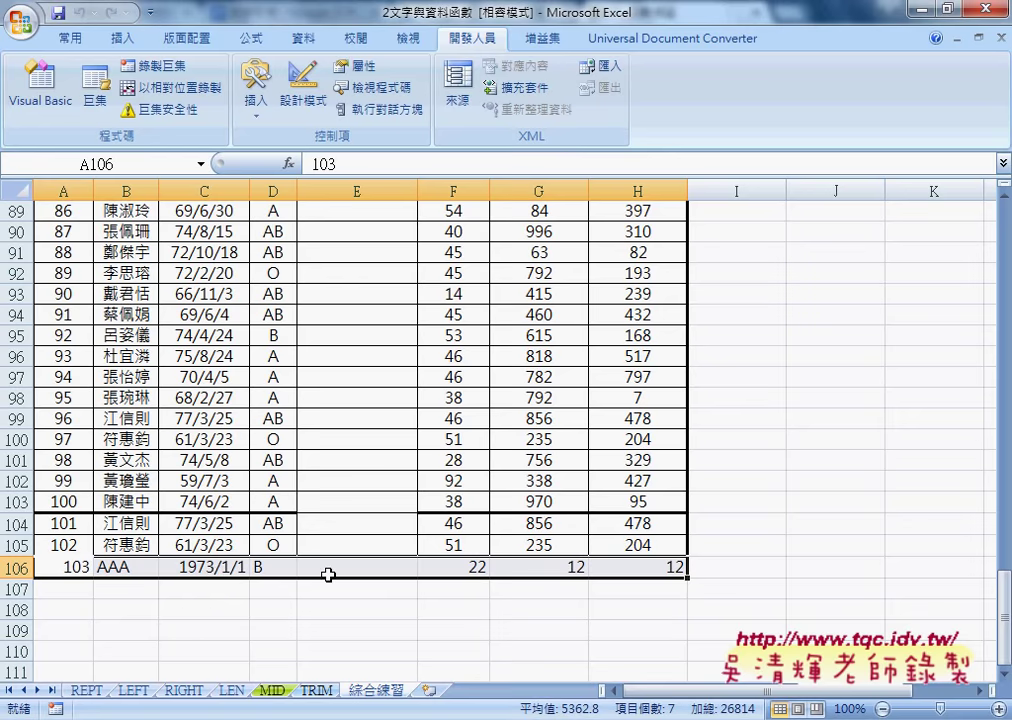
{"action": "left_click", "coordinate": [126, 569]}
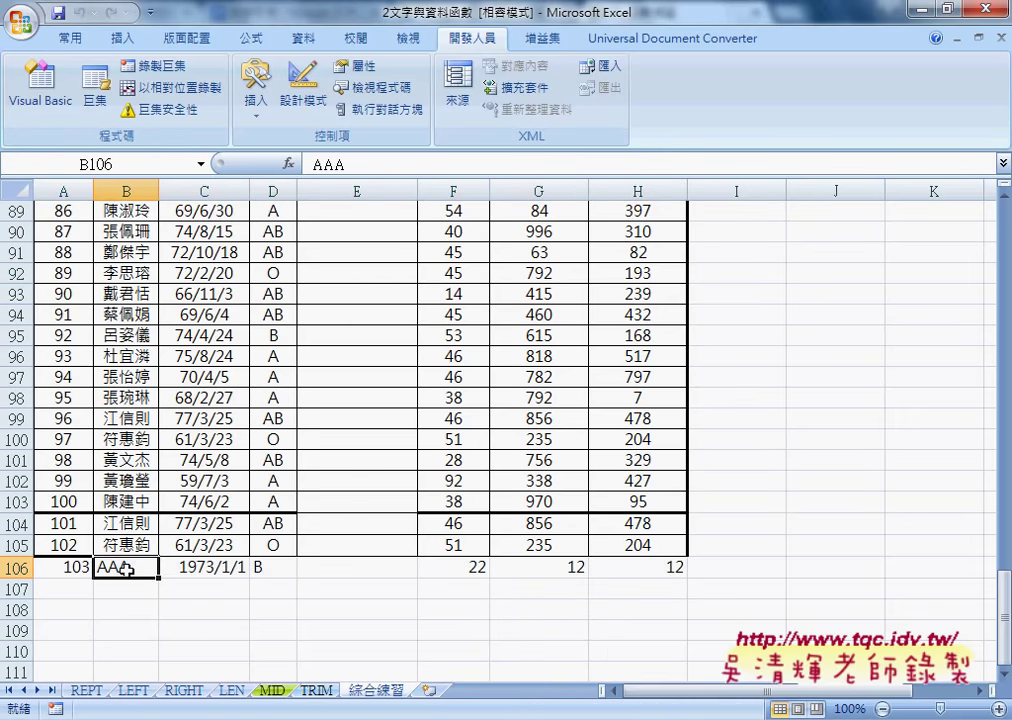
{"action": "left_click", "coordinate": [207, 572]}
{"action": "left_click", "coordinate": [281, 568]}
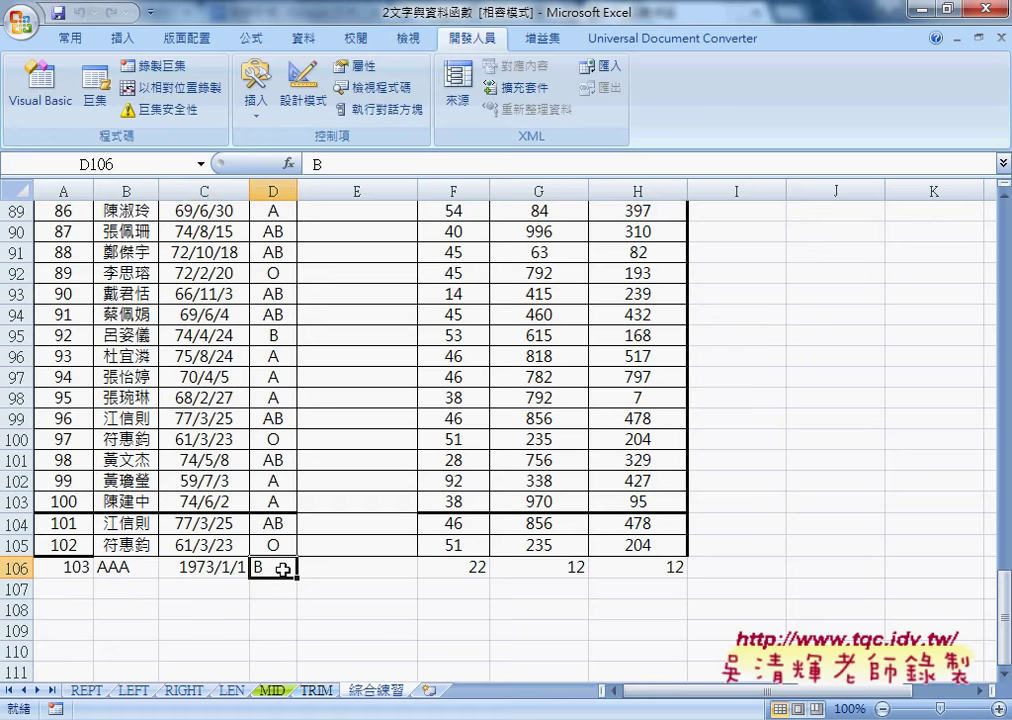
{"action": "left_click", "coordinate": [393, 570]}
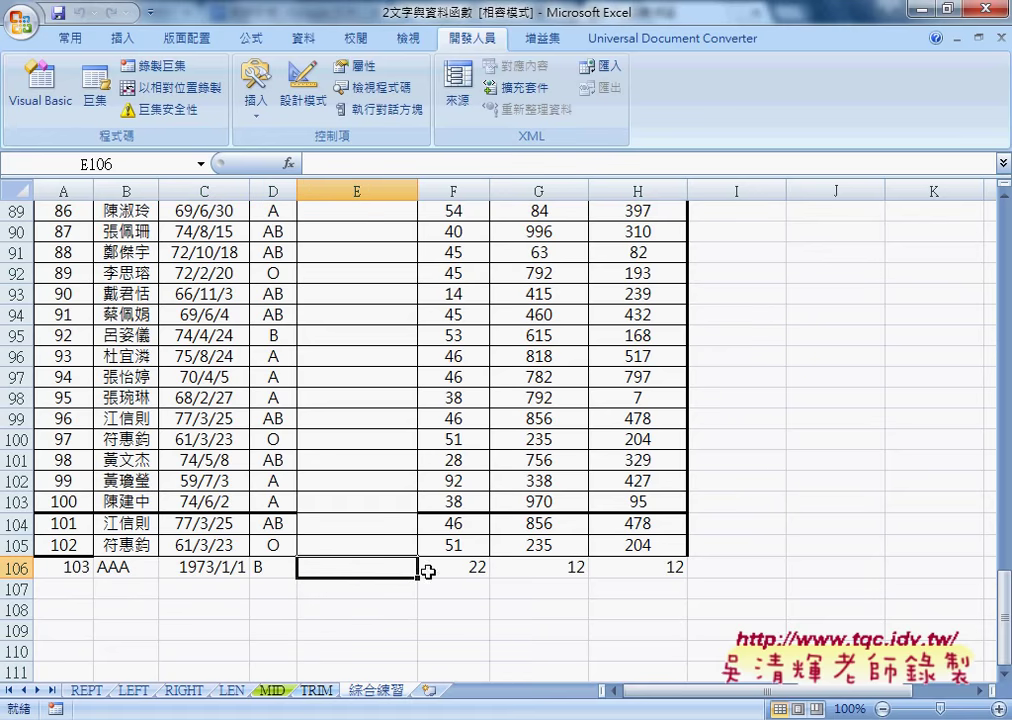
{"action": "left_click_drag", "start_coordinate": [460, 568], "coordinate": [648, 566]}
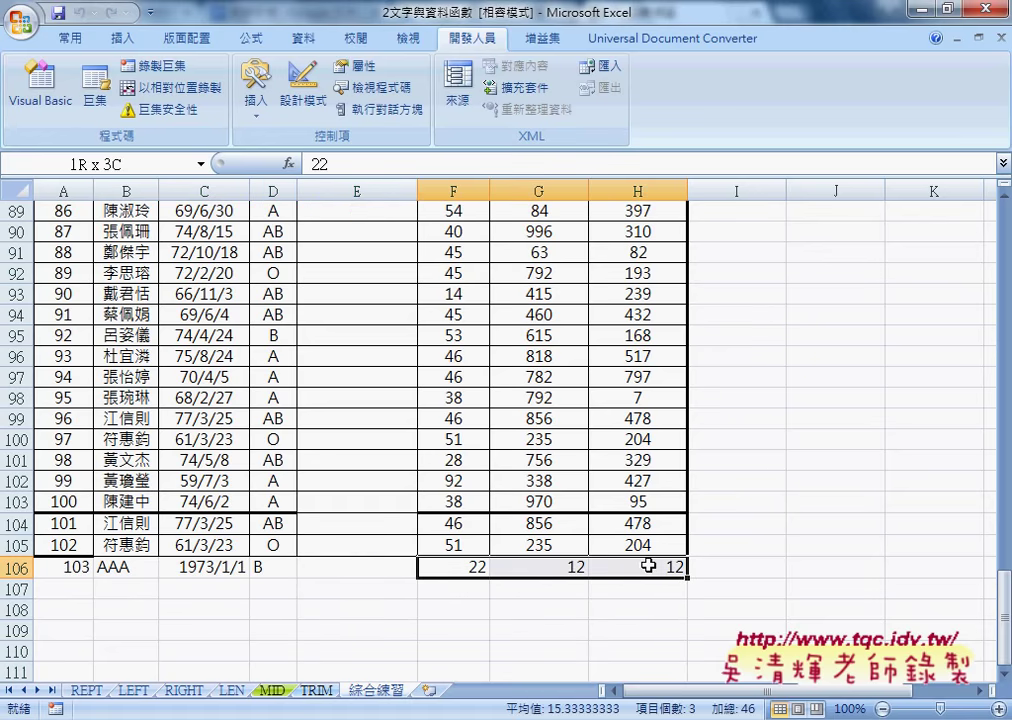
{"action": "left_click", "coordinate": [66, 567]}
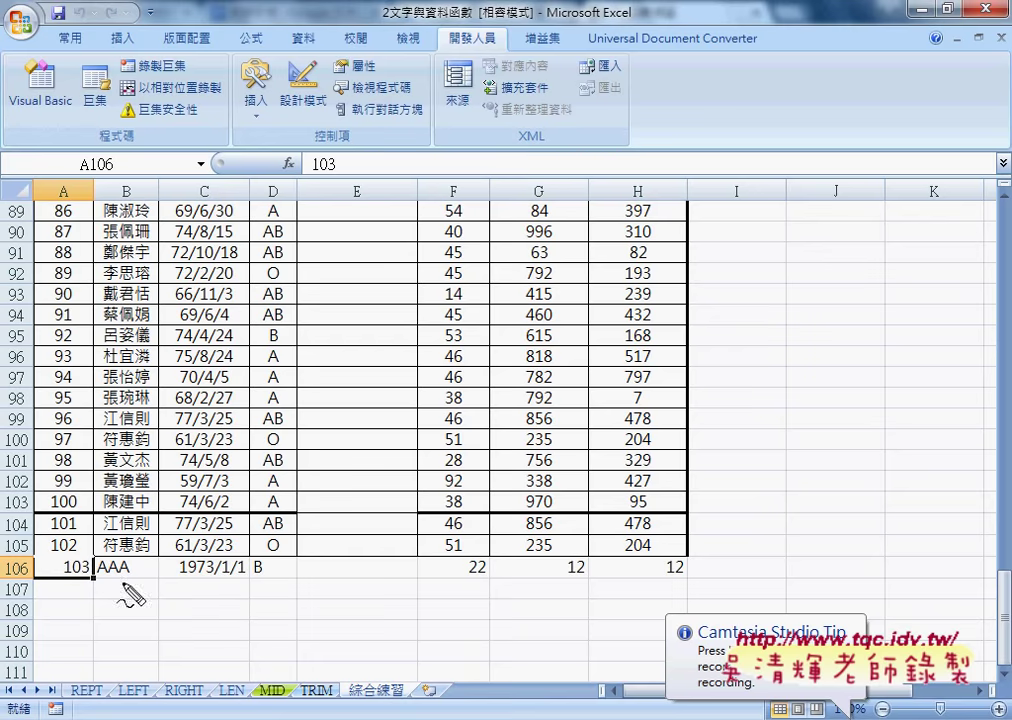
Mark the new record 103 in row 106 with red pen annotations, then erase them.
{"action": "left_click_drag", "start_coordinate": [87, 589], "coordinate": [100, 575]}
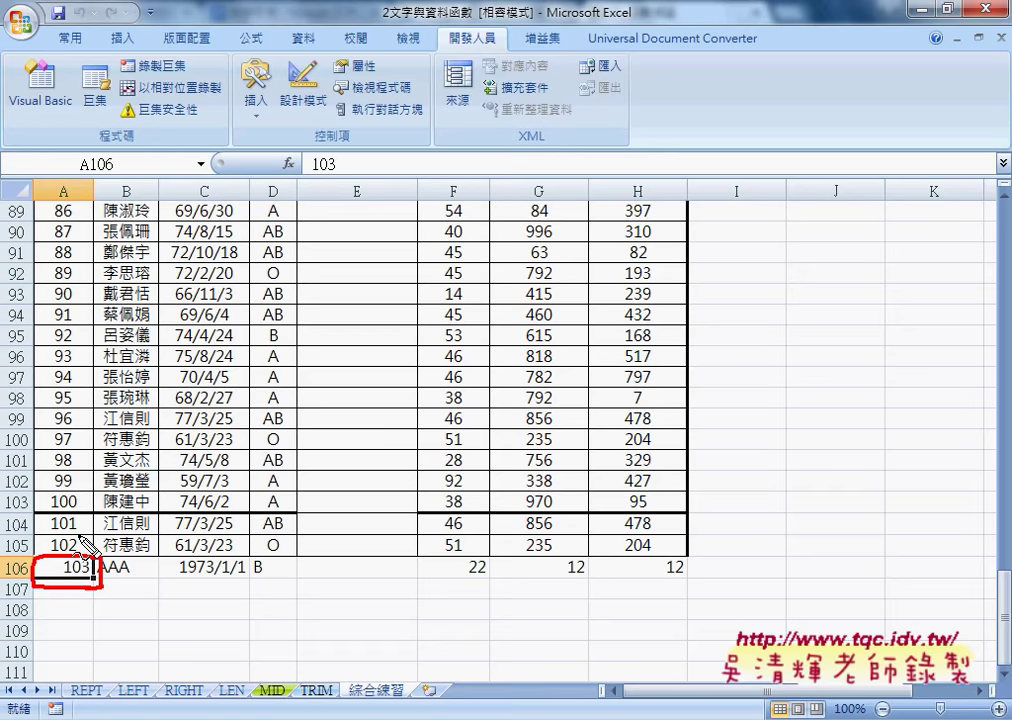
{"action": "mouse_move", "coordinate": [79, 536]}
{"action": "left_mouse_down"}
{"action": "mouse_move", "coordinate": [93, 534]}
{"action": "mouse_move", "coordinate": [92, 557]}
{"action": "left_mouse_up"}
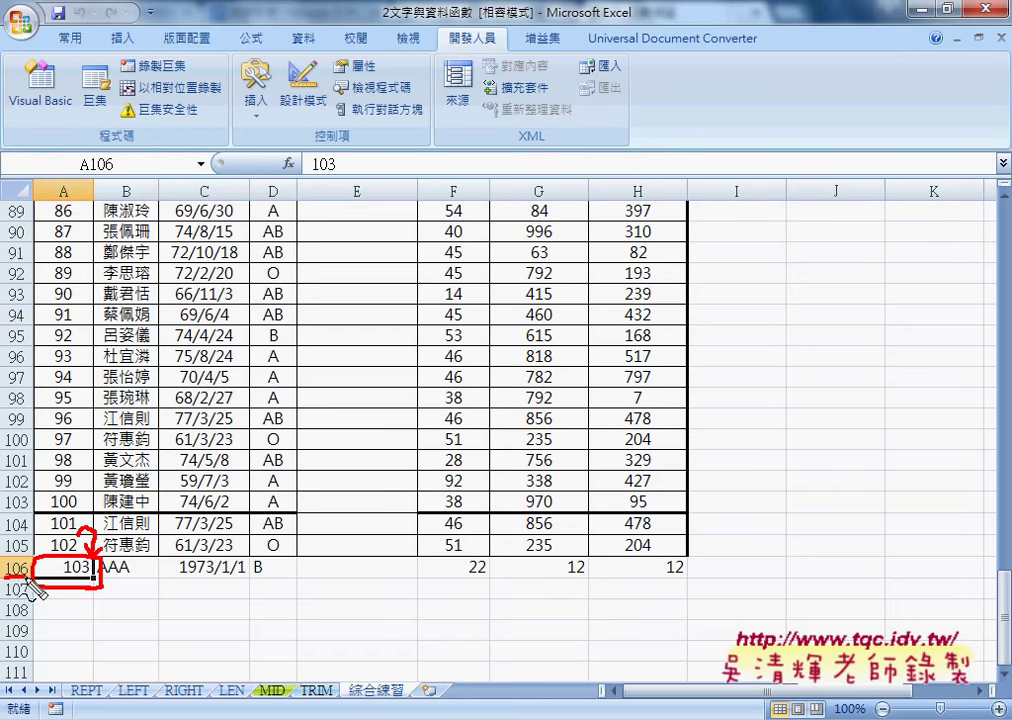
{"action": "left_click_drag", "start_coordinate": [3, 575], "coordinate": [25, 572]}
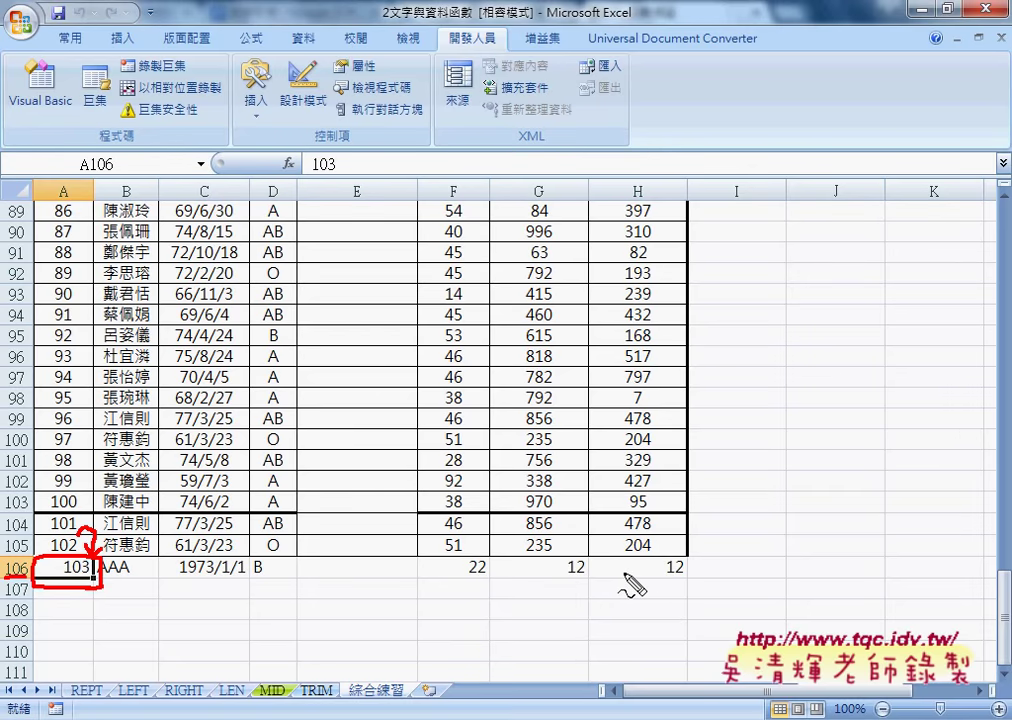
{"action": "key", "text": "Escape"}
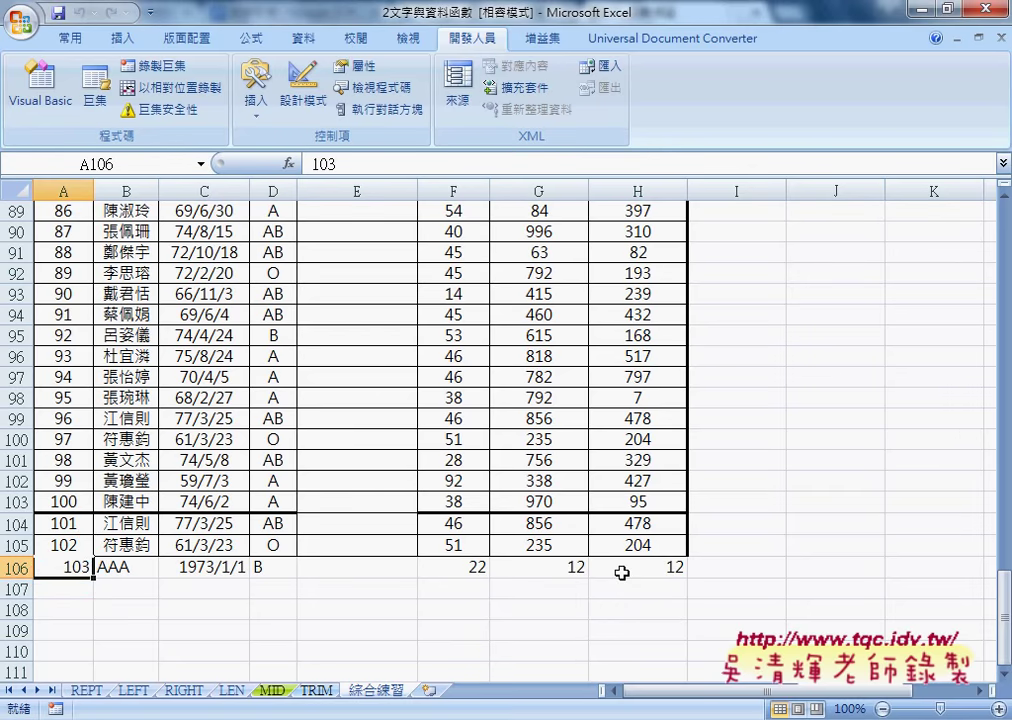
Scroll back up to row 1 so the table headers and macro buttons show.
{"action": "scroll", "coordinate": [583, 560], "scroll_direction": "up", "scroll_amount": 3}
{"action": "scroll", "coordinate": [583, 560], "scroll_direction": "up", "scroll_amount": 9}
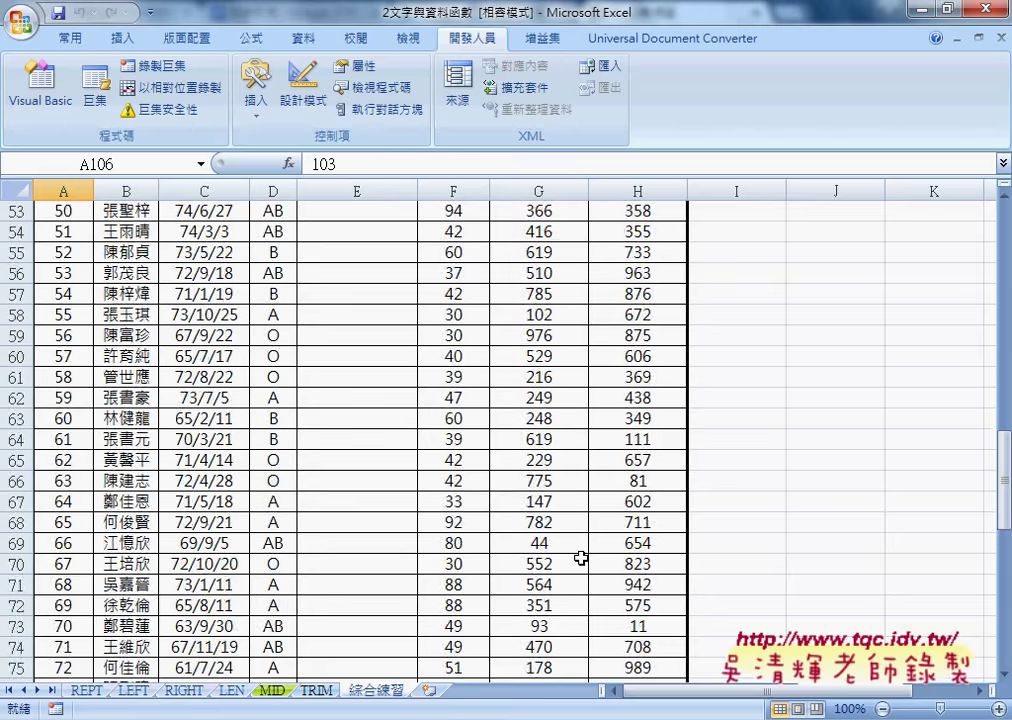
{"action": "scroll", "coordinate": [583, 560], "scroll_direction": "up", "scroll_amount": 9}
{"action": "scroll", "coordinate": [581, 558], "scroll_direction": "up", "scroll_amount": 8}
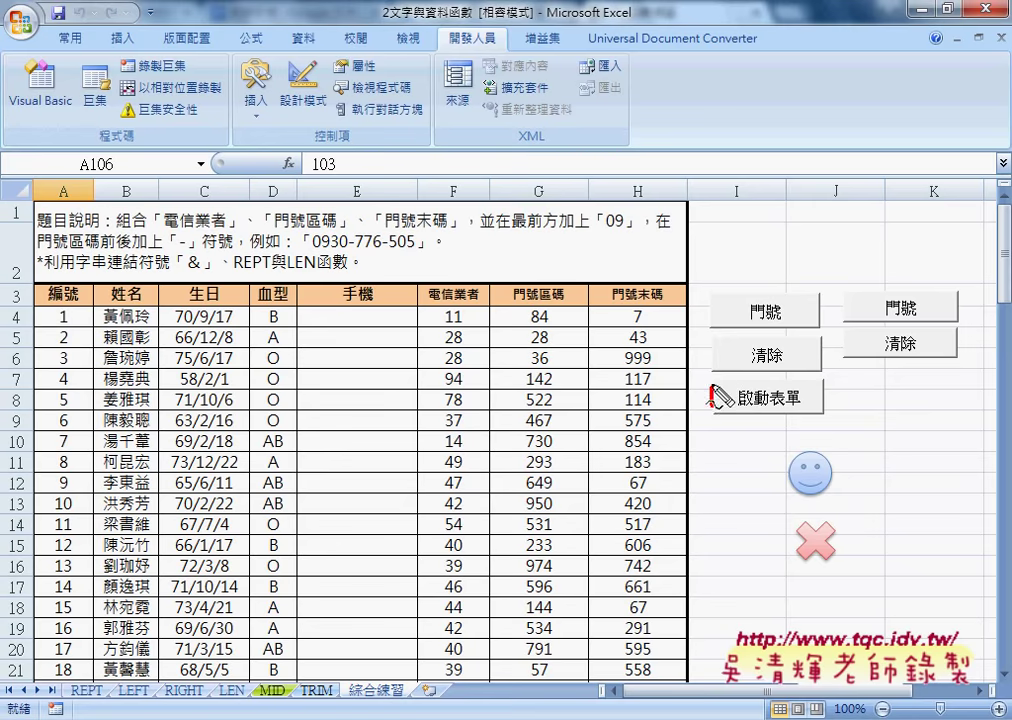
{"action": "mouse_move", "coordinate": [712, 405]}
{"action": "left_mouse_down"}
{"action": "mouse_move", "coordinate": [755, 382]}
{"action": "mouse_move", "coordinate": [714, 410]}
{"action": "left_mouse_up"}
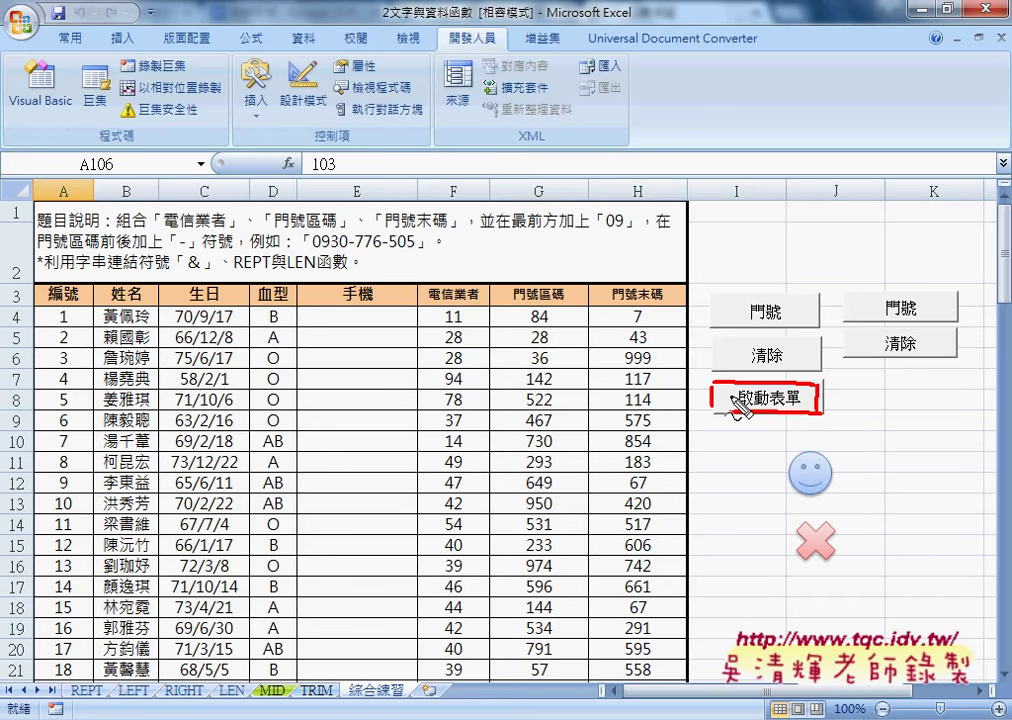
{"action": "left_click", "coordinate": [735, 405]}
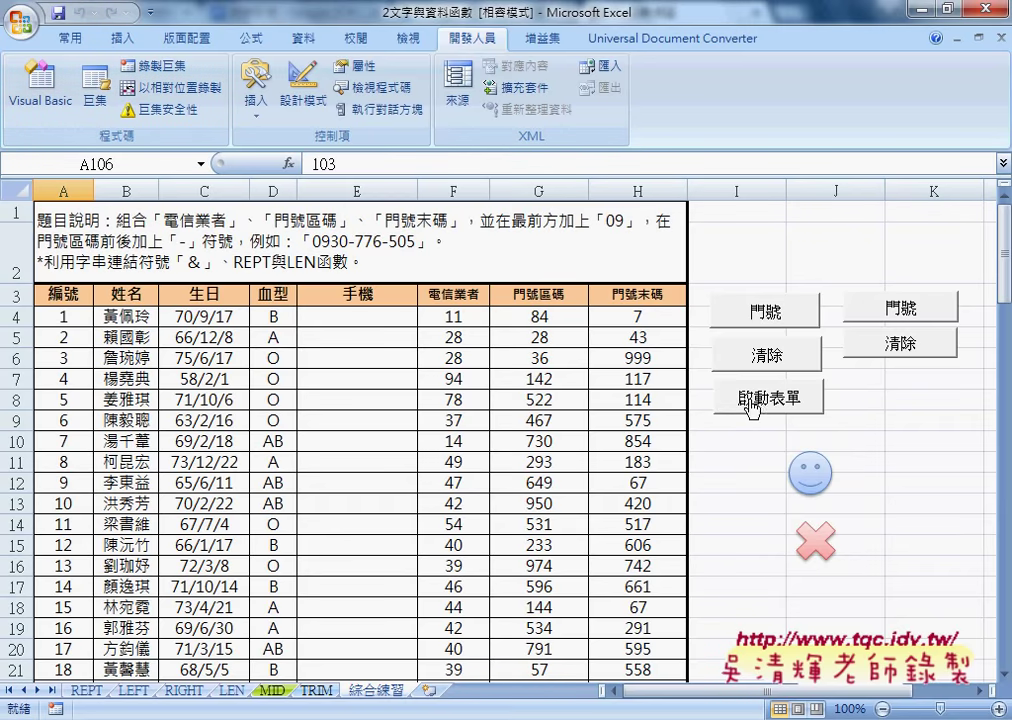
Open the VBA editor, show Module1's code, and cut the procedure name 啟動表單.
{"action": "left_click", "coordinate": [47, 97]}
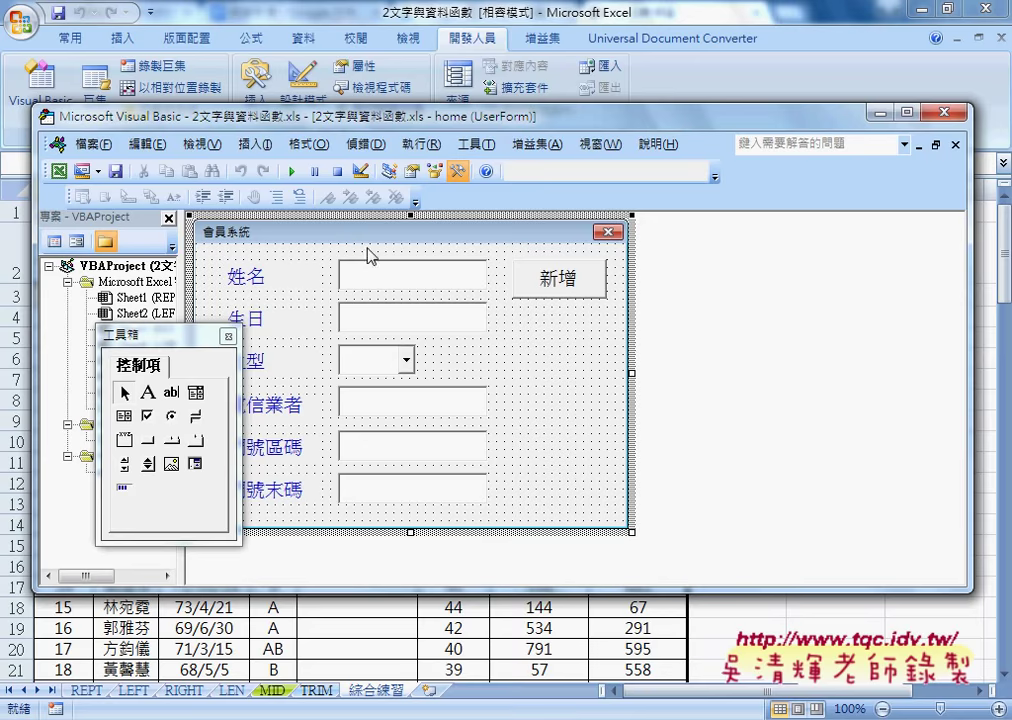
{"action": "left_click_drag", "start_coordinate": [205, 343], "coordinate": [745, 258]}
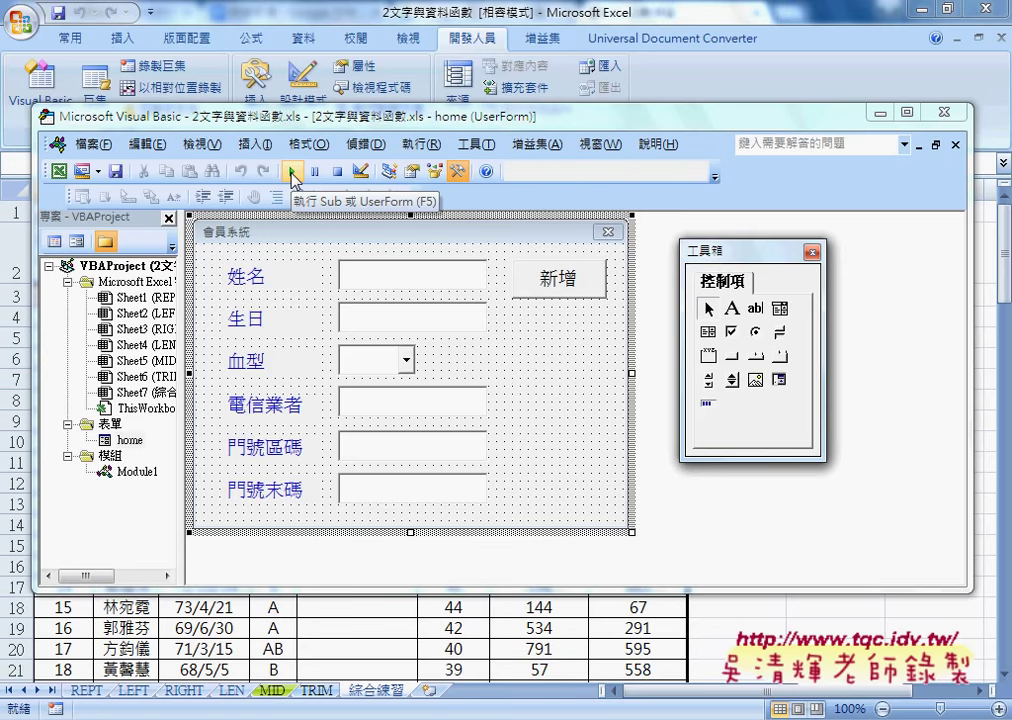
{"action": "double_click", "coordinate": [133, 473]}
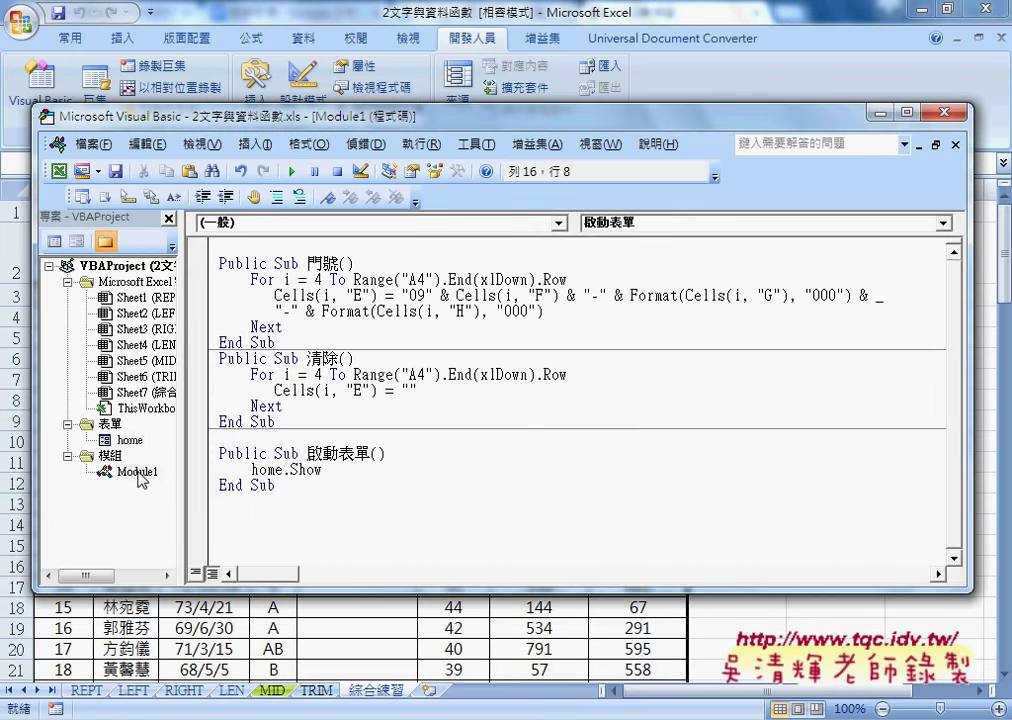
{"action": "left_click_drag", "start_coordinate": [272, 486], "coordinate": [222, 450]}
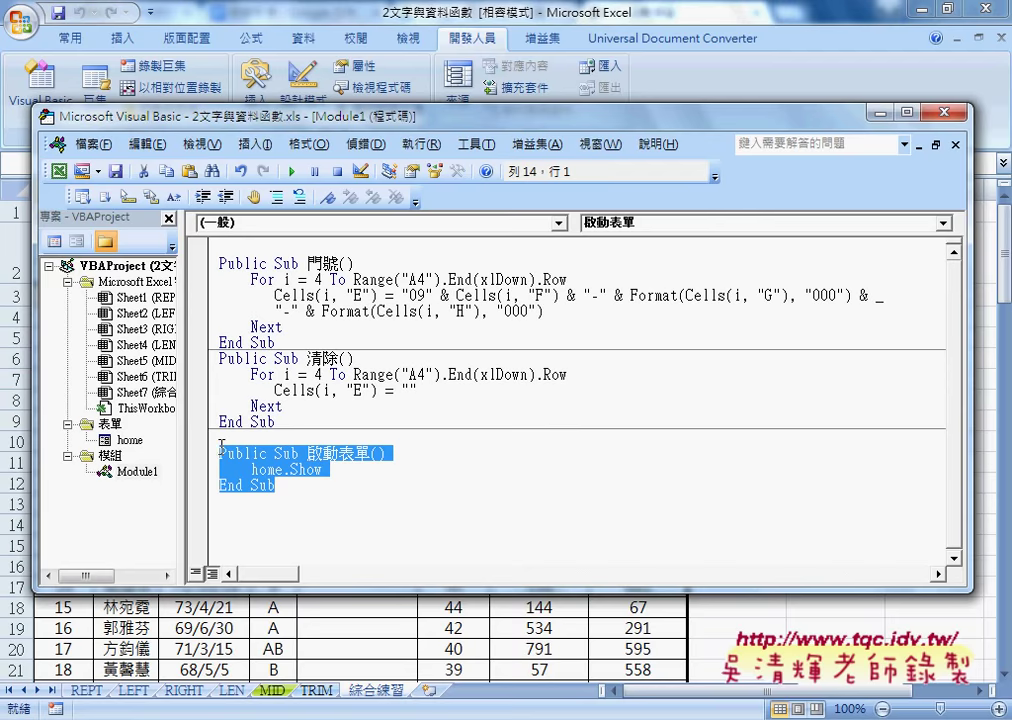
{"action": "left_click_drag", "start_coordinate": [307, 453], "coordinate": [368, 455]}
{"action": "right_click", "coordinate": [368, 458]}
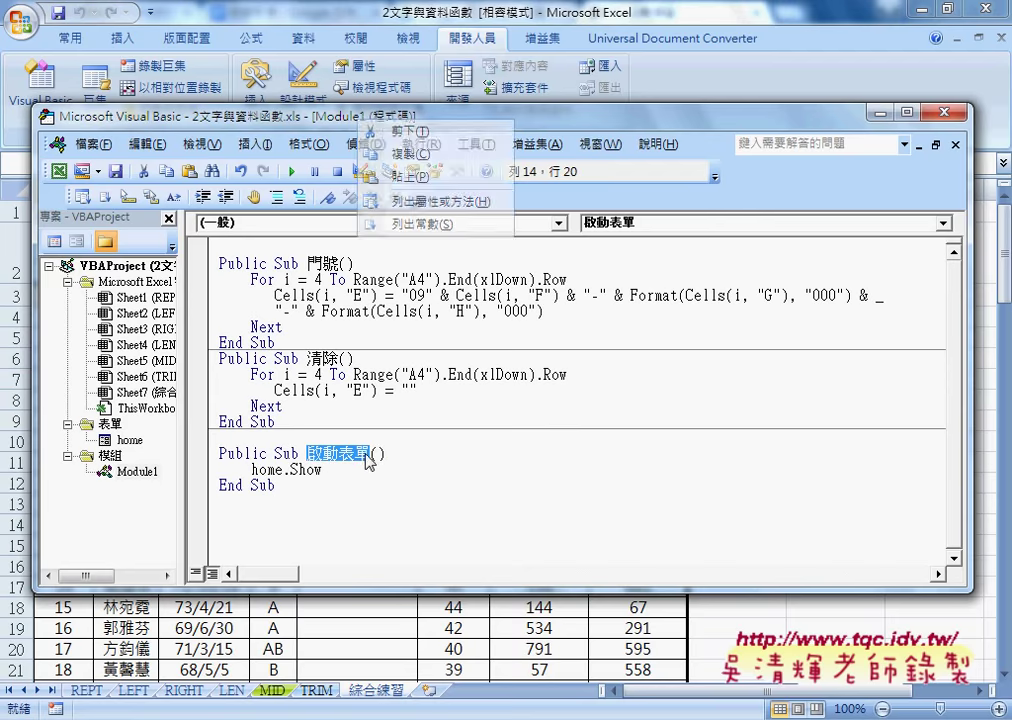
{"action": "left_click", "coordinate": [395, 129]}
Dismiss the compile error and delete the nameless procedure block from Module1.
{"action": "left_click", "coordinate": [205, 437]}
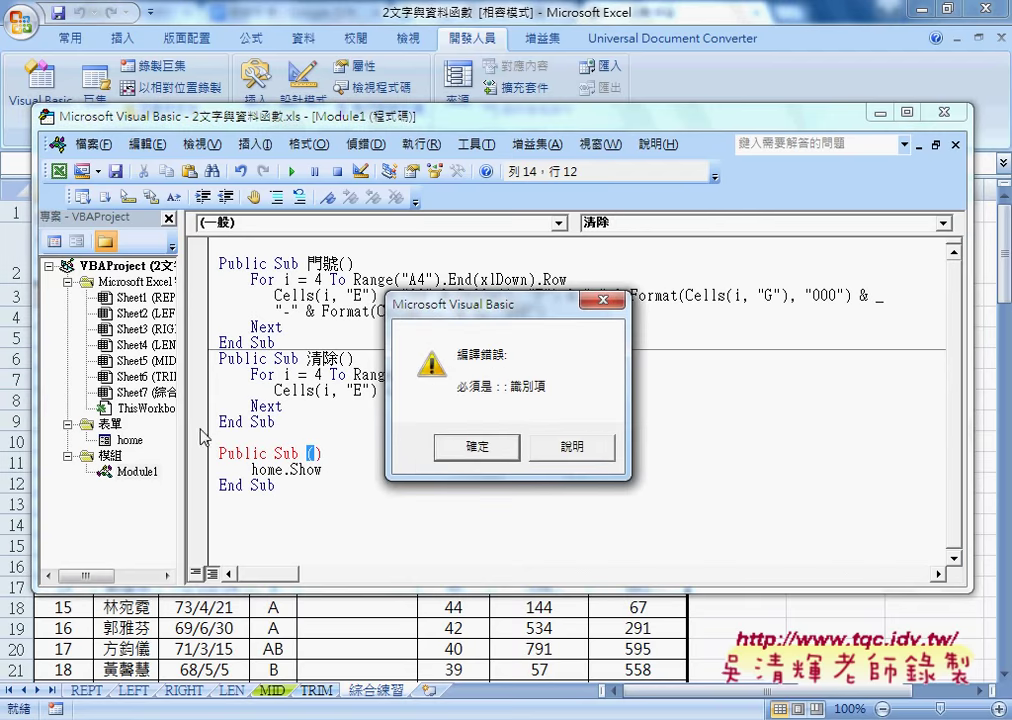
{"action": "left_click", "coordinate": [477, 446]}
{"action": "left_click_drag", "start_coordinate": [285, 487], "coordinate": [221, 450]}
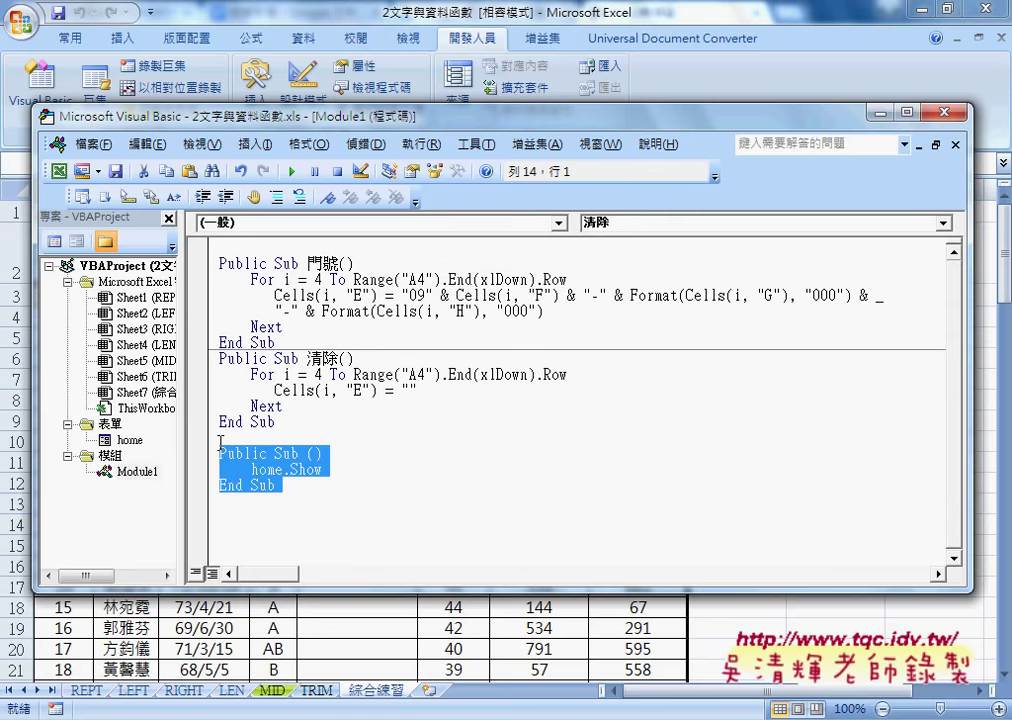
{"action": "key", "text": "Delete"}
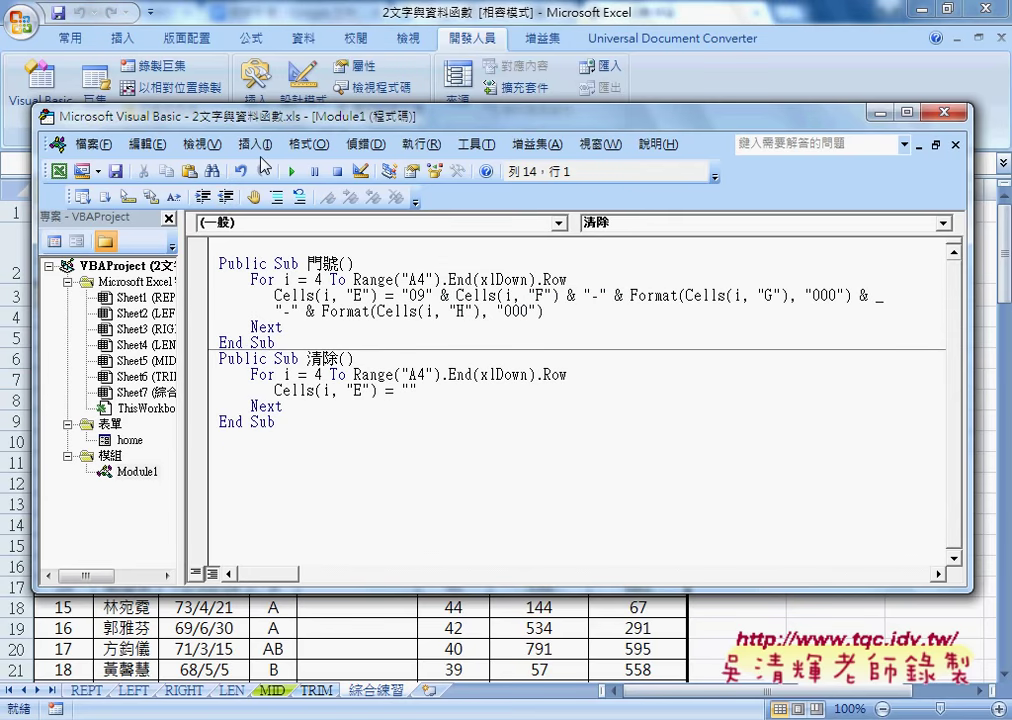
{"action": "left_click", "coordinate": [260, 145]}
{"action": "left_click", "coordinate": [285, 167]}
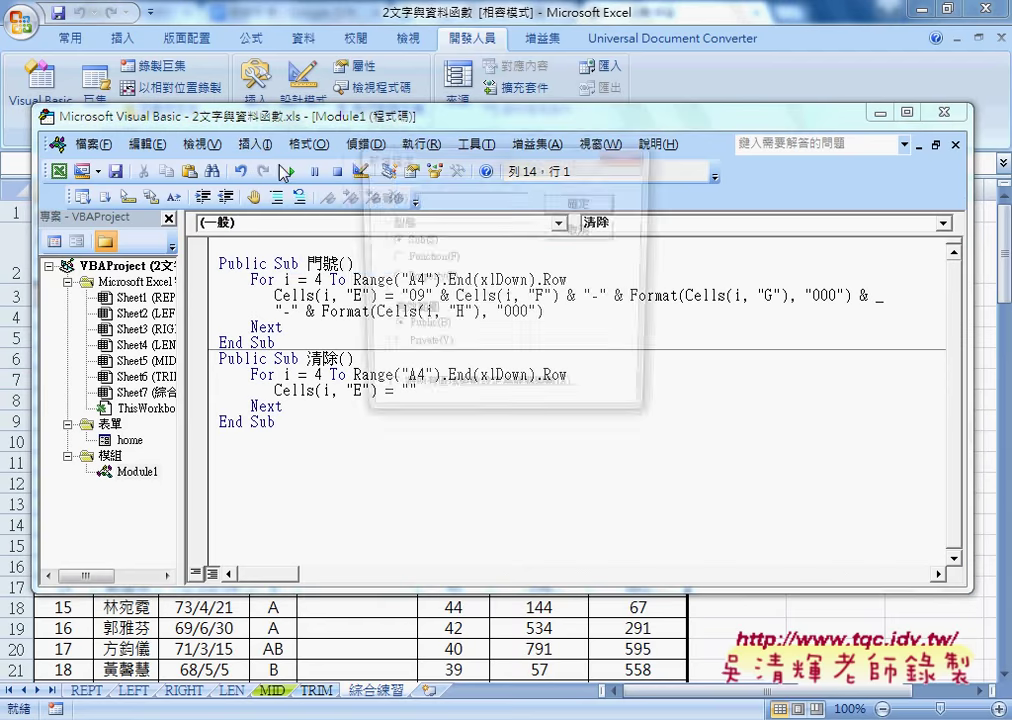
Create a public Sub named 啟動表單 by pasting the name into the Add Procedure dialog.
{"action": "right_click", "coordinate": [451, 201]}
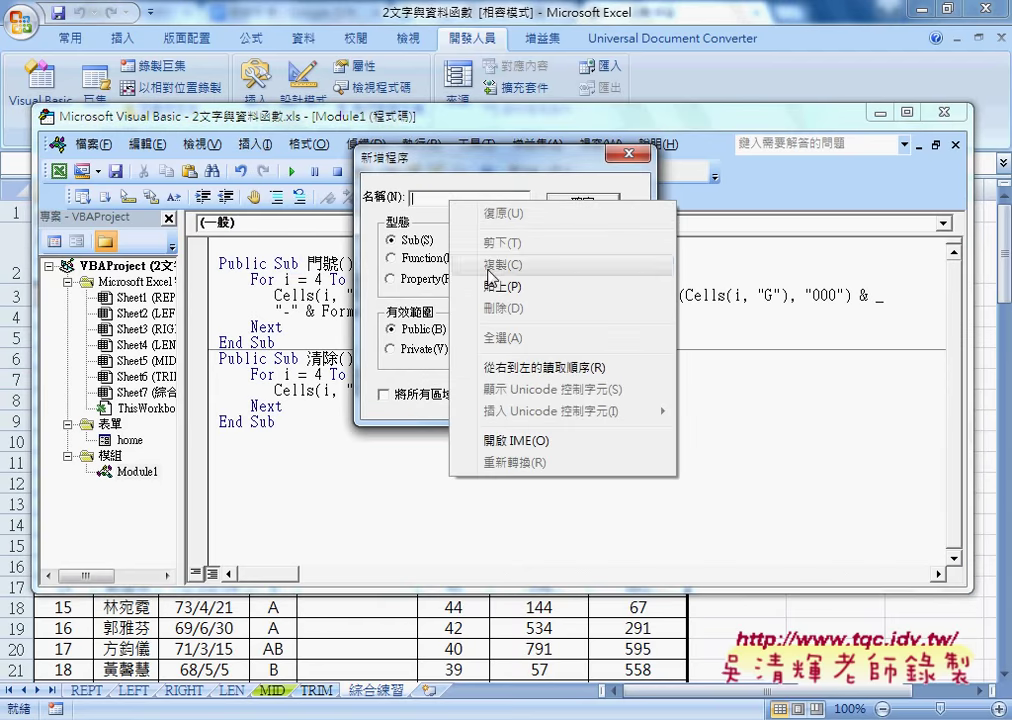
{"action": "left_click", "coordinate": [583, 289]}
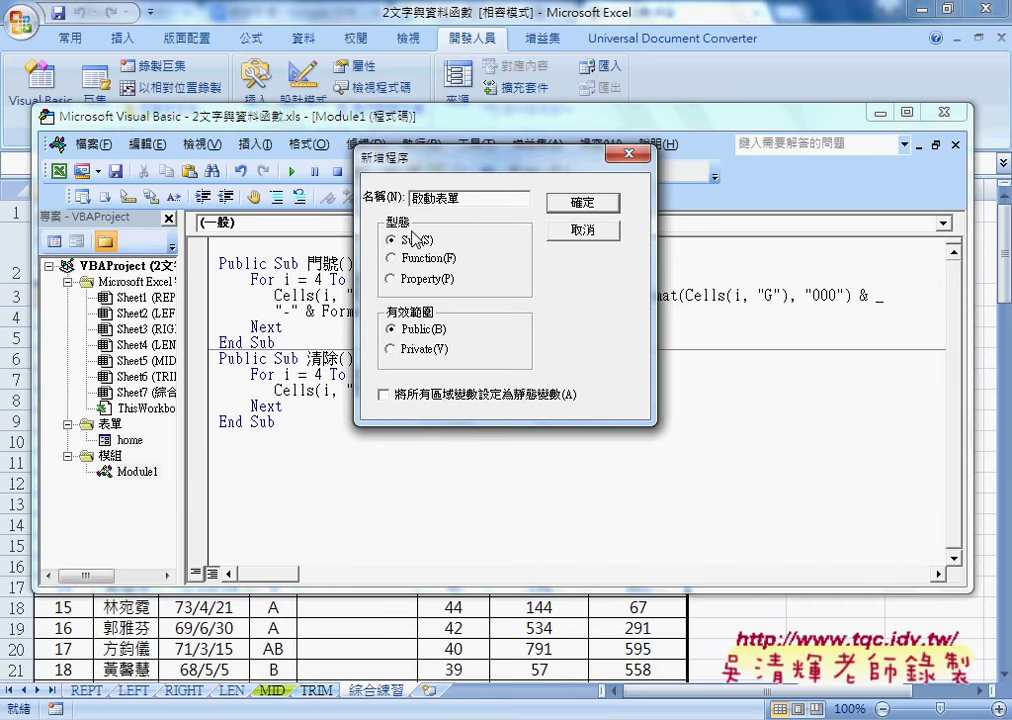
{"action": "left_click", "coordinate": [582, 203]}
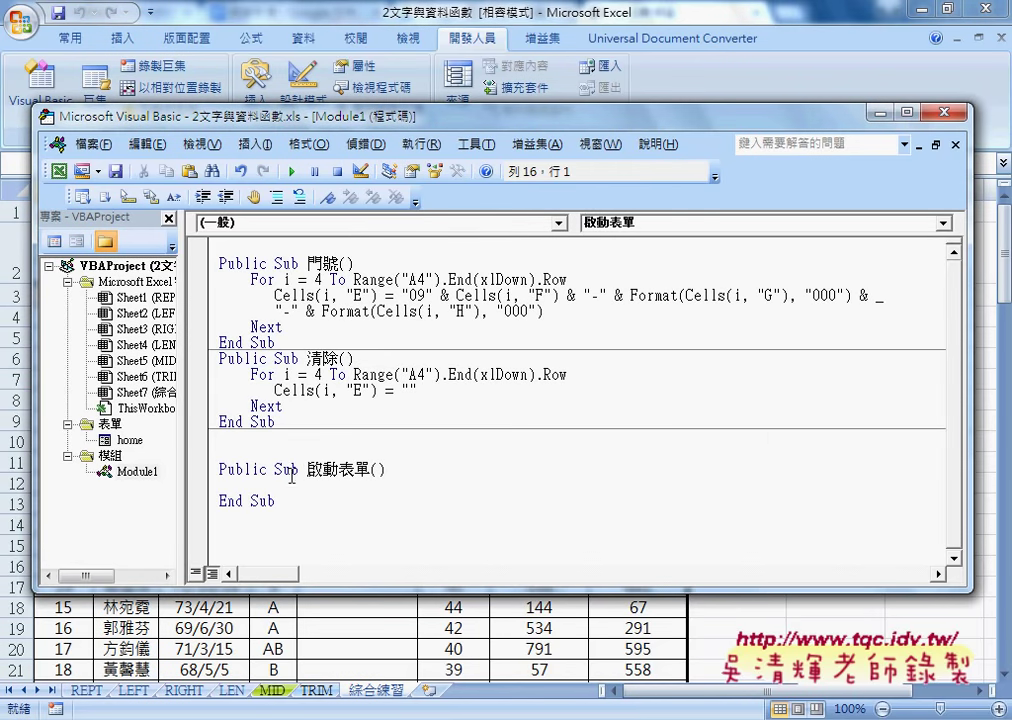
Confirm the form is named home, write home.Show inside 啟動表單, and narrow the editor.
{"action": "left_click_drag", "start_coordinate": [275, 469], "coordinate": [370, 469]}
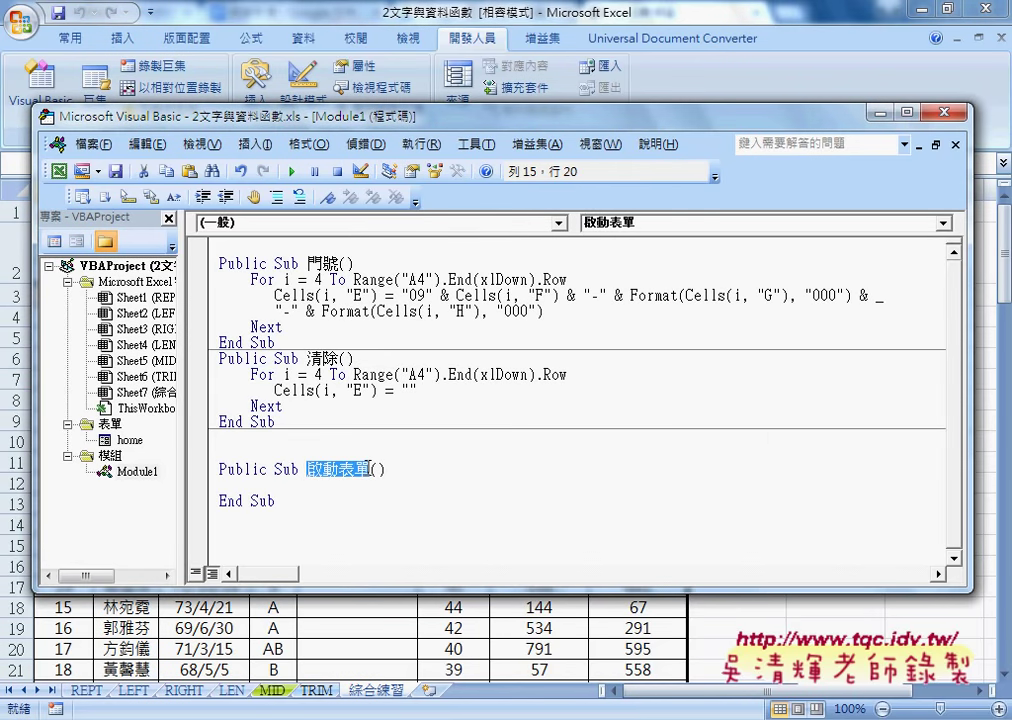
{"action": "left_click", "coordinate": [336, 484]}
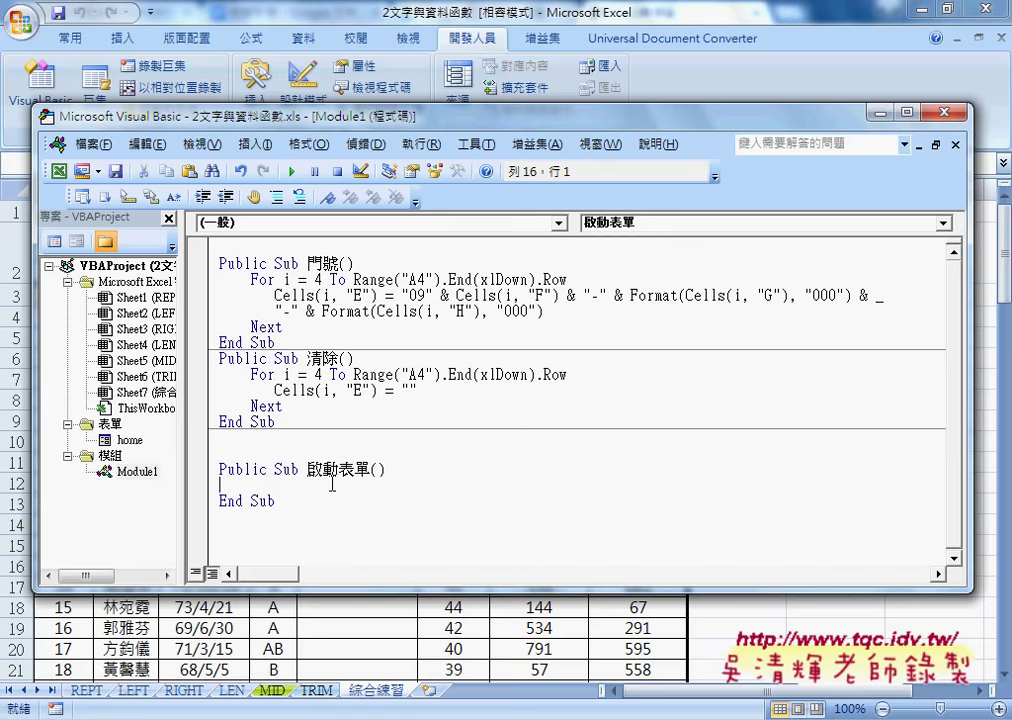
{"action": "double_click", "coordinate": [130, 440]}
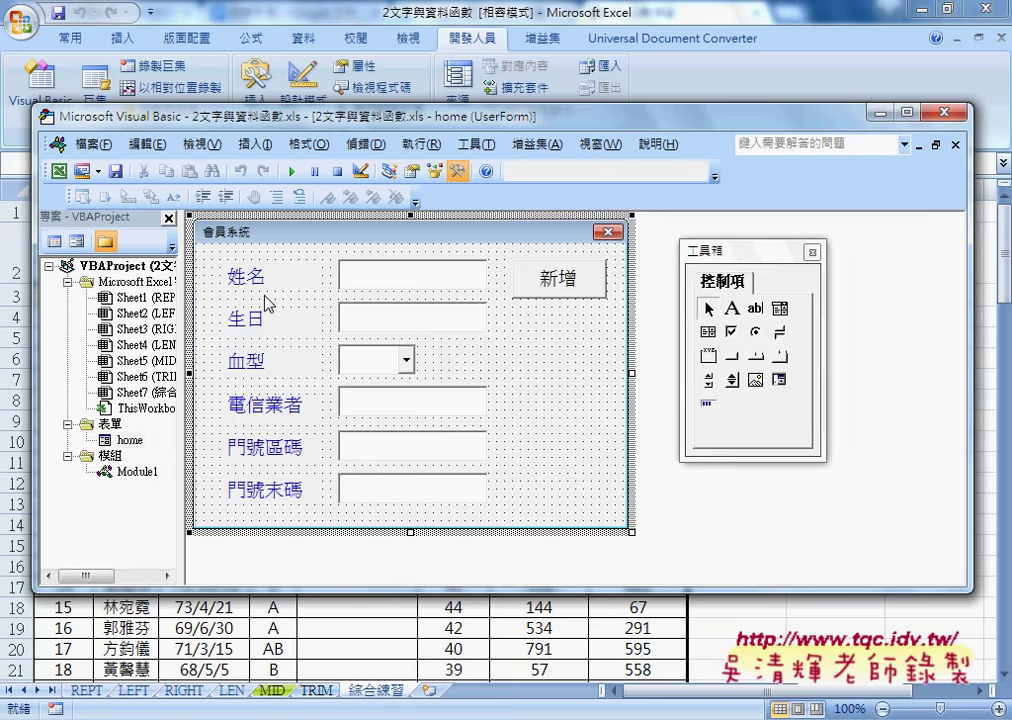
{"action": "left_click", "coordinate": [130, 441]}
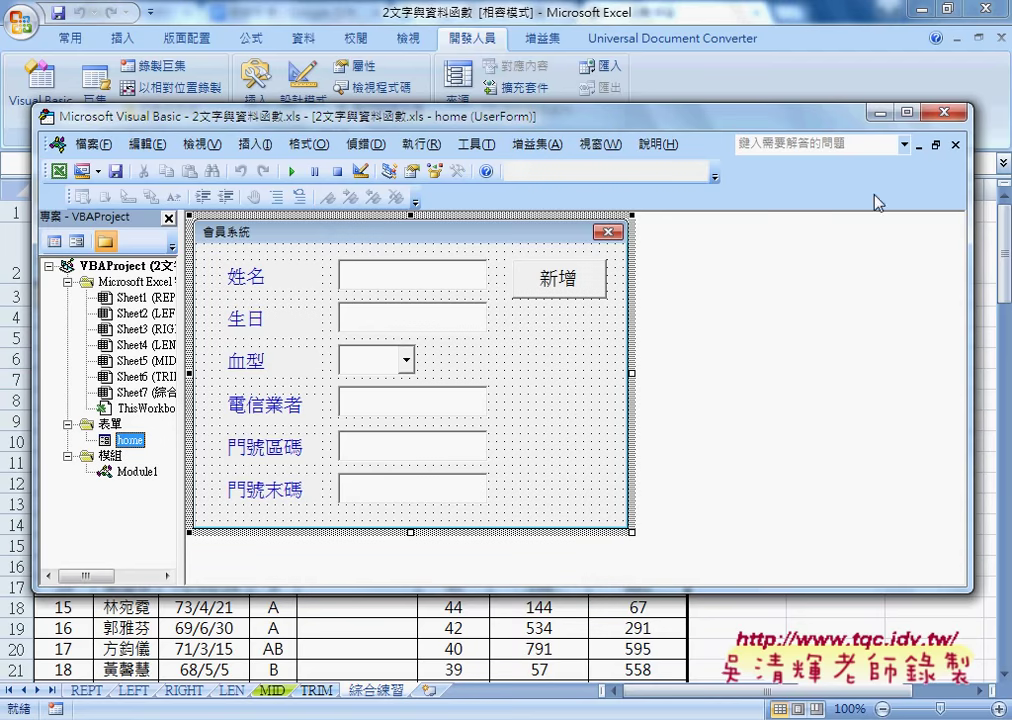
{"action": "left_click", "coordinate": [955, 144]}
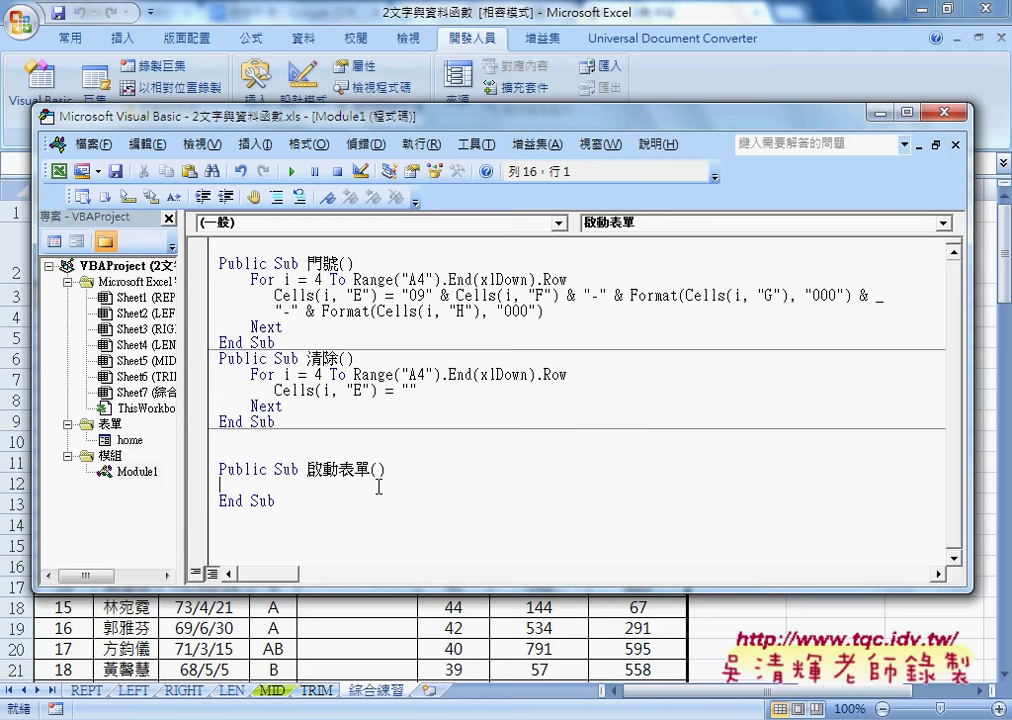
{"action": "key", "text": "Tab"}
{"action": "type", "text": "hom"}
{"action": "type", "text": "e"}
{"action": "type", "text": "."}
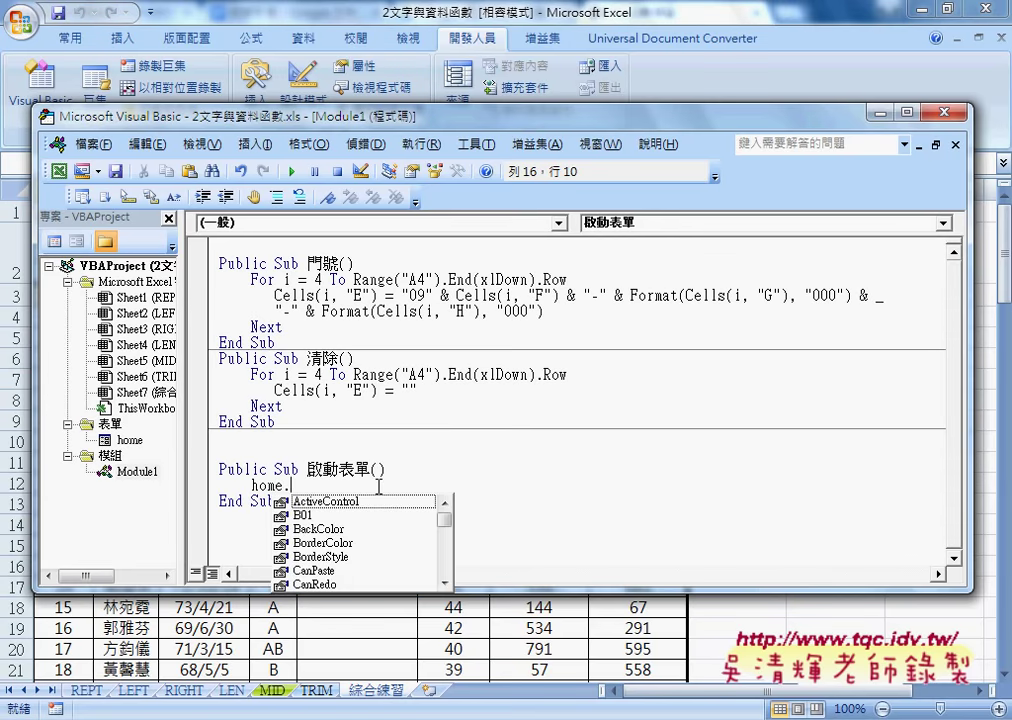
{"action": "type", "text": "sh"}
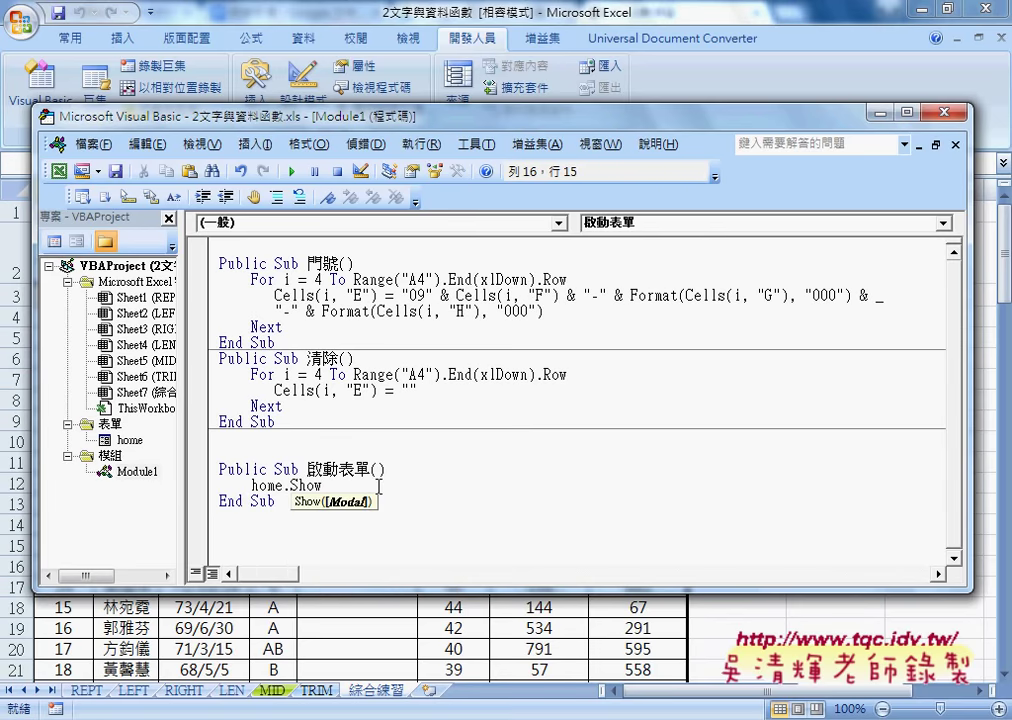
{"action": "left_click", "coordinate": [480, 500]}
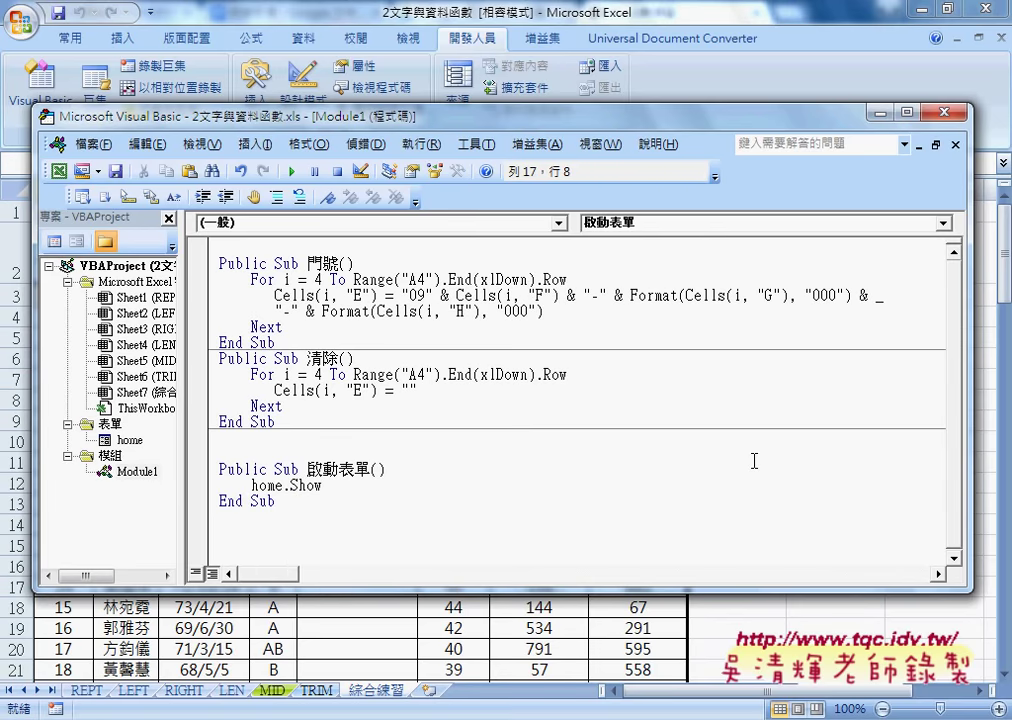
{"action": "left_click_drag", "start_coordinate": [966, 423], "coordinate": [650, 423]}
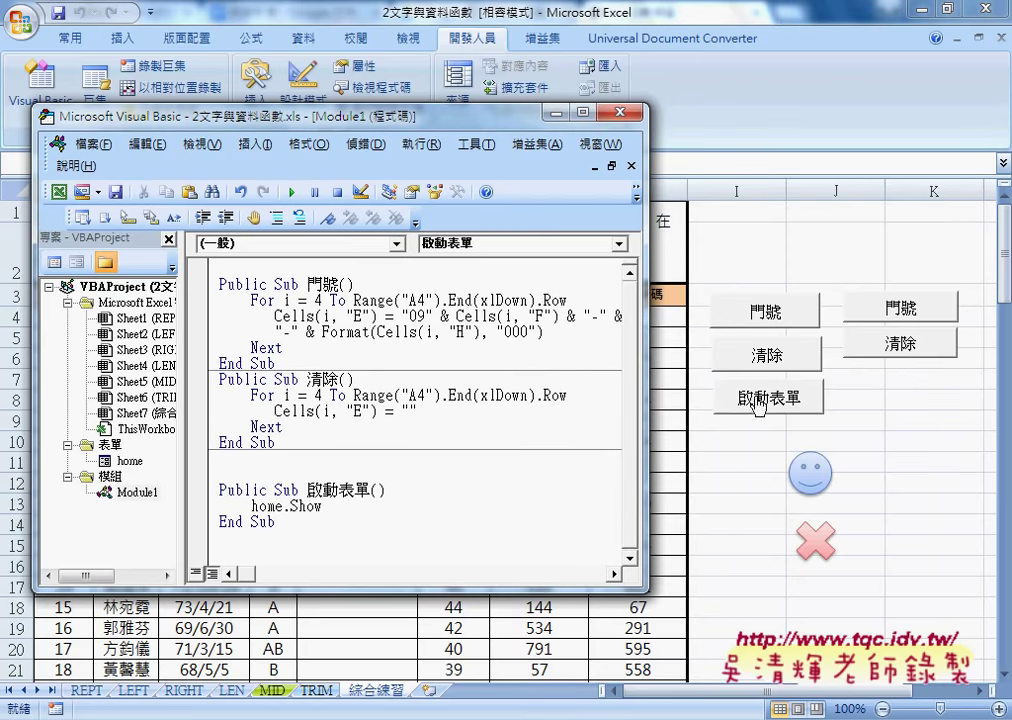
Draw a new form-control button beside the existing one and assign it the 啟動表單 macro.
{"action": "left_click", "coordinate": [556, 115]}
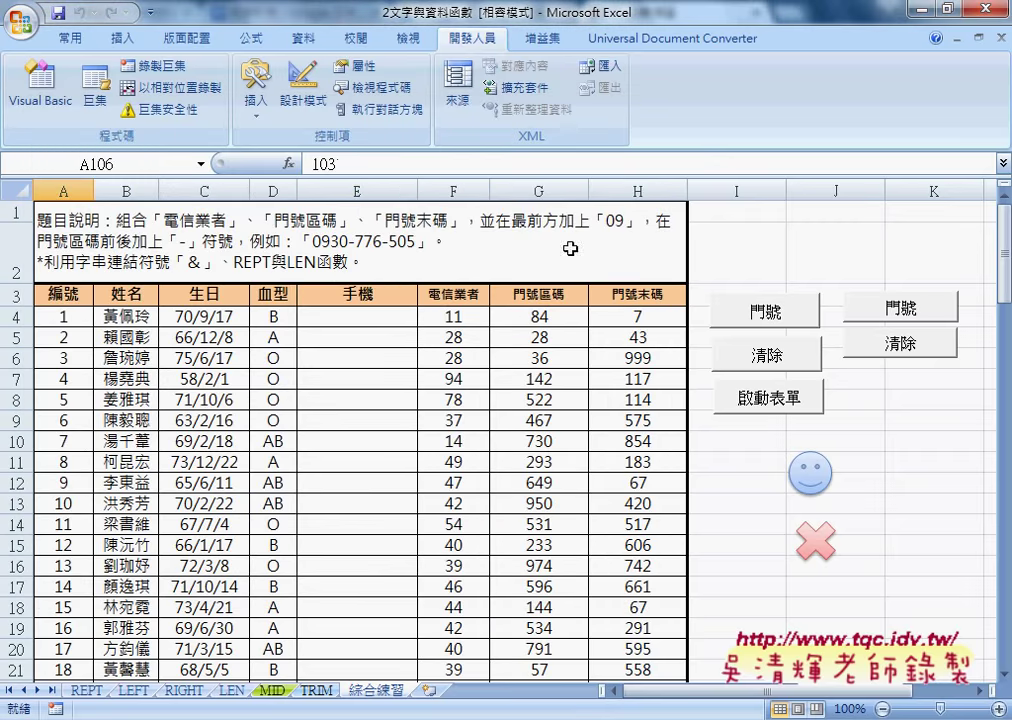
{"action": "left_click", "coordinate": [262, 112]}
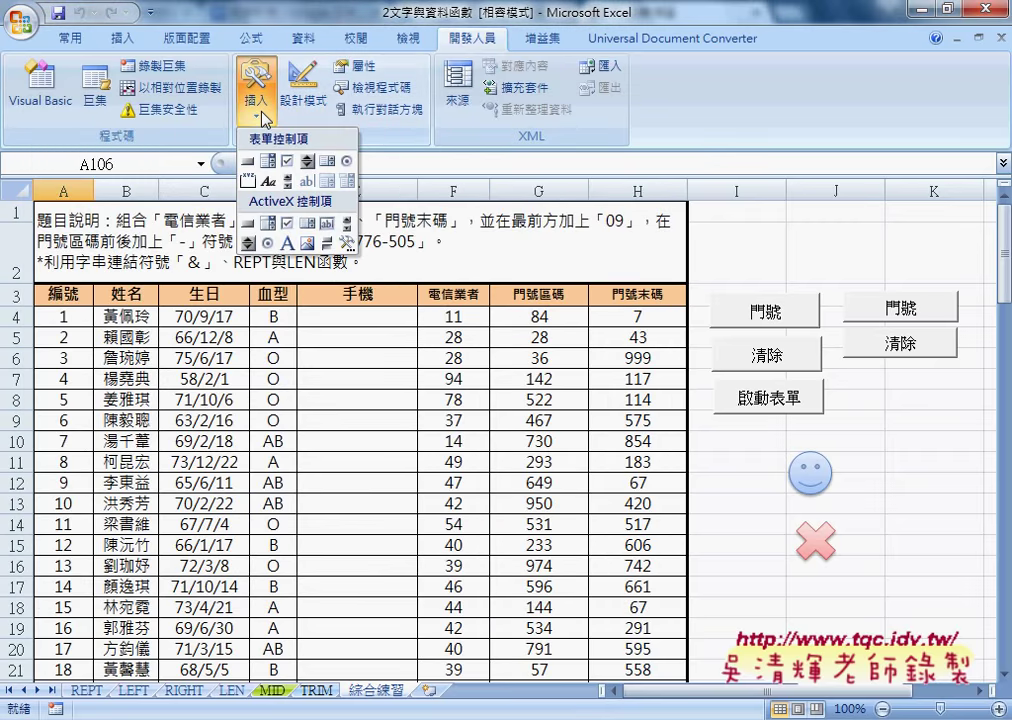
{"action": "left_click", "coordinate": [248, 164]}
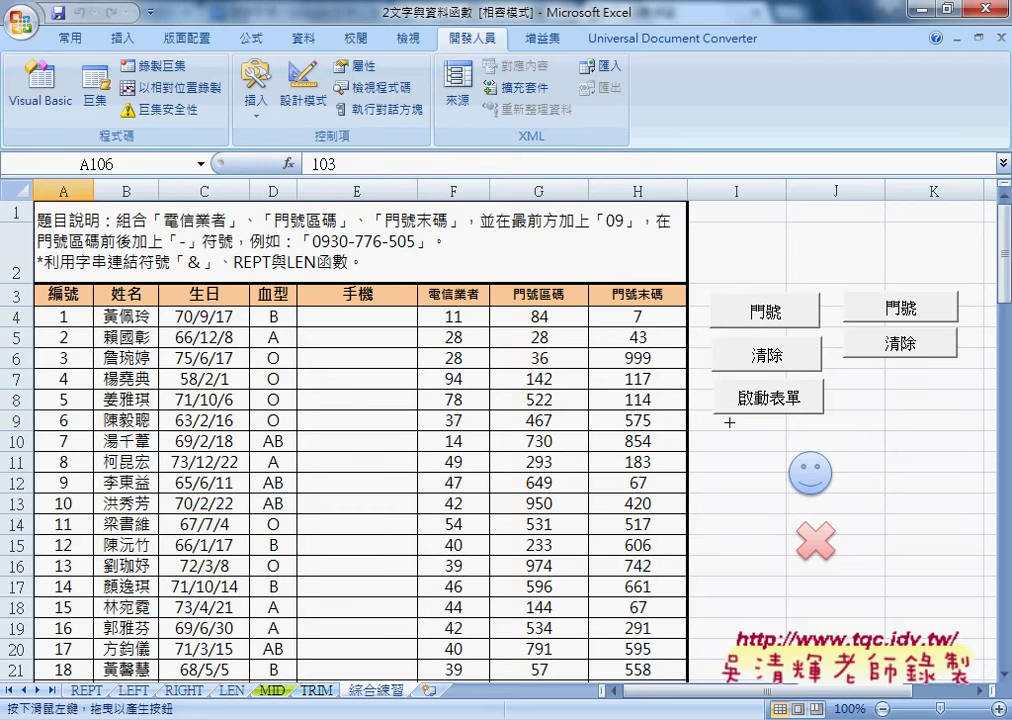
{"action": "left_click_drag", "start_coordinate": [842, 377], "coordinate": [966, 418]}
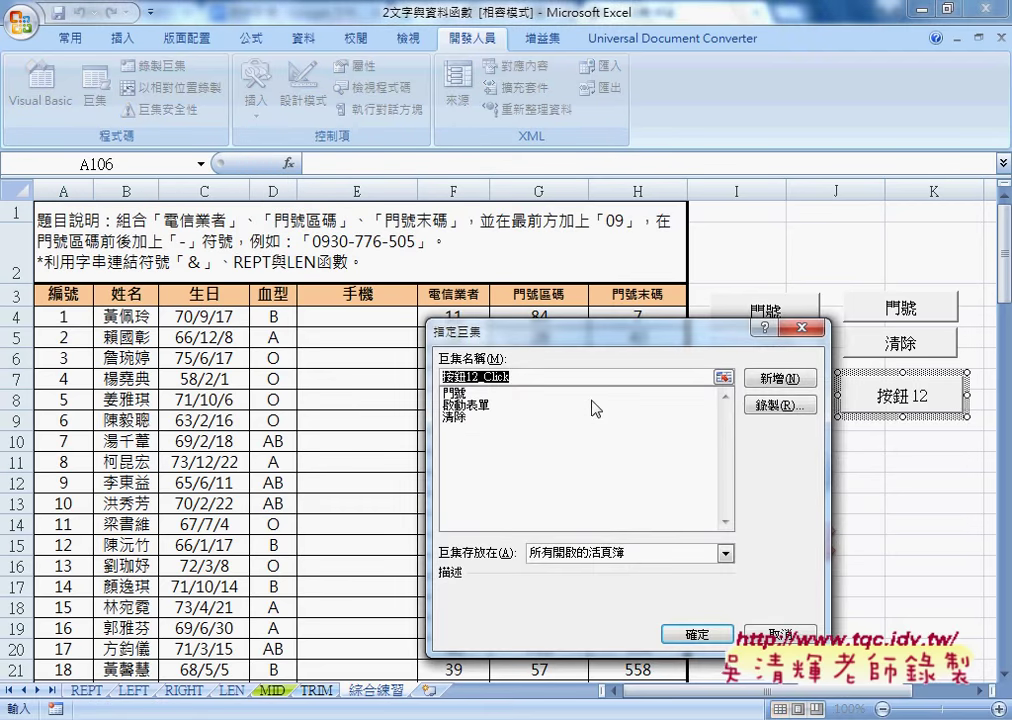
{"action": "left_click", "coordinate": [485, 406]}
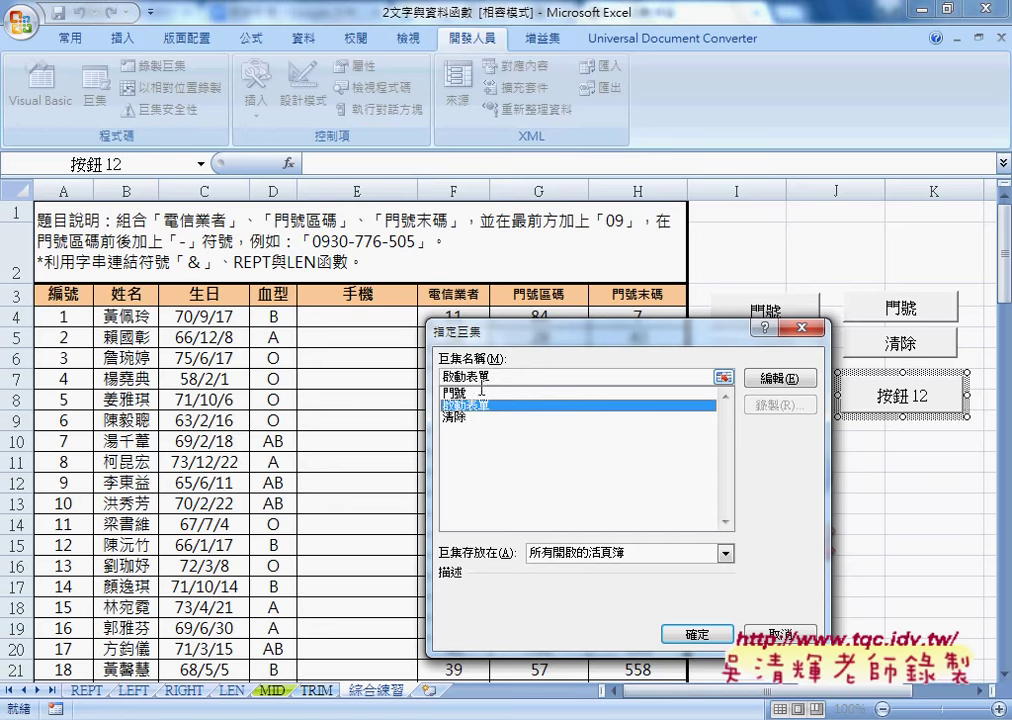
{"action": "double_click", "coordinate": [470, 376]}
{"action": "right_click", "coordinate": [466, 377]}
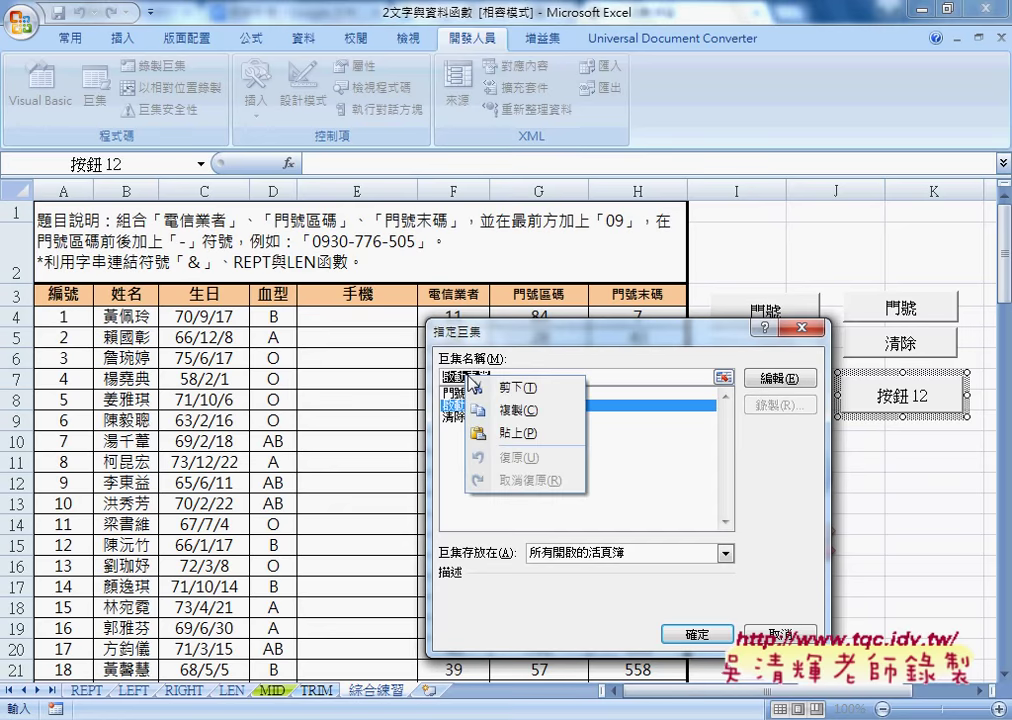
{"action": "left_click", "coordinate": [518, 411]}
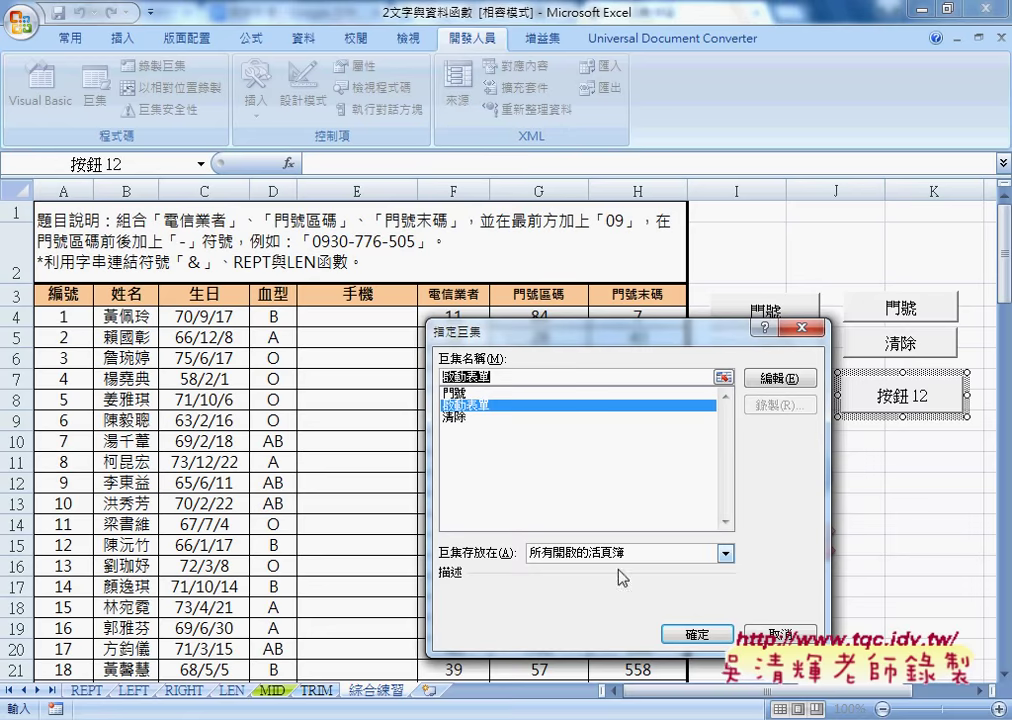
{"action": "left_click", "coordinate": [698, 636]}
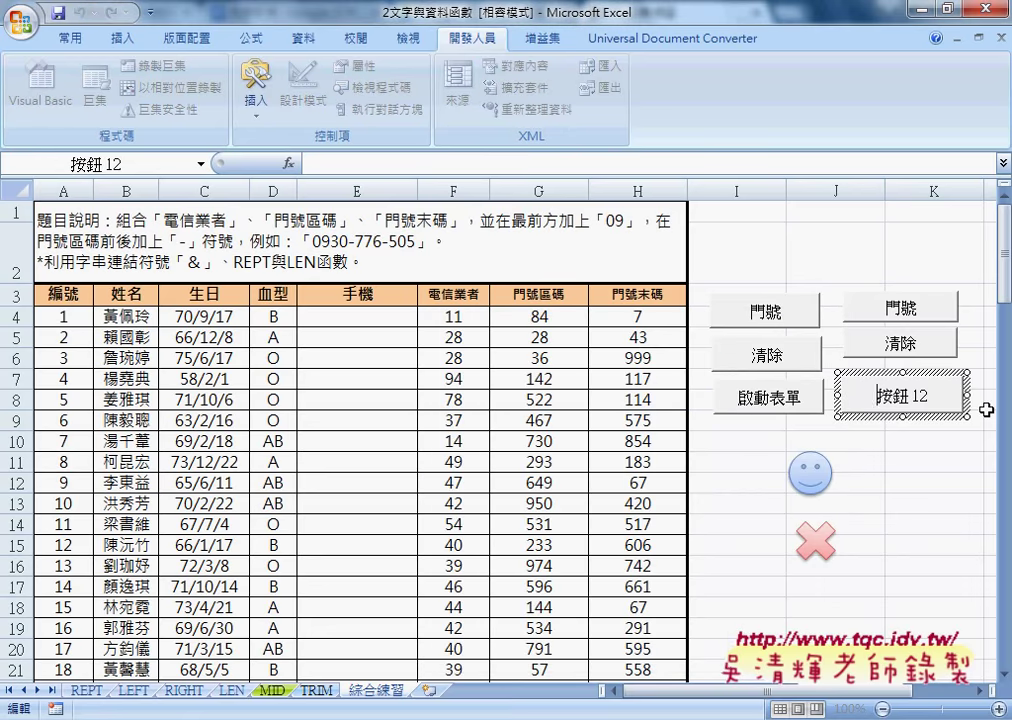
Caption the button 啟動表單, test that it opens the 會員系統 form, and return to the code.
{"action": "key", "text": "Delete"}
{"action": "key", "text": "Delete"}
{"action": "key", "text": "Delete"}
{"action": "key", "text": "Delete"}
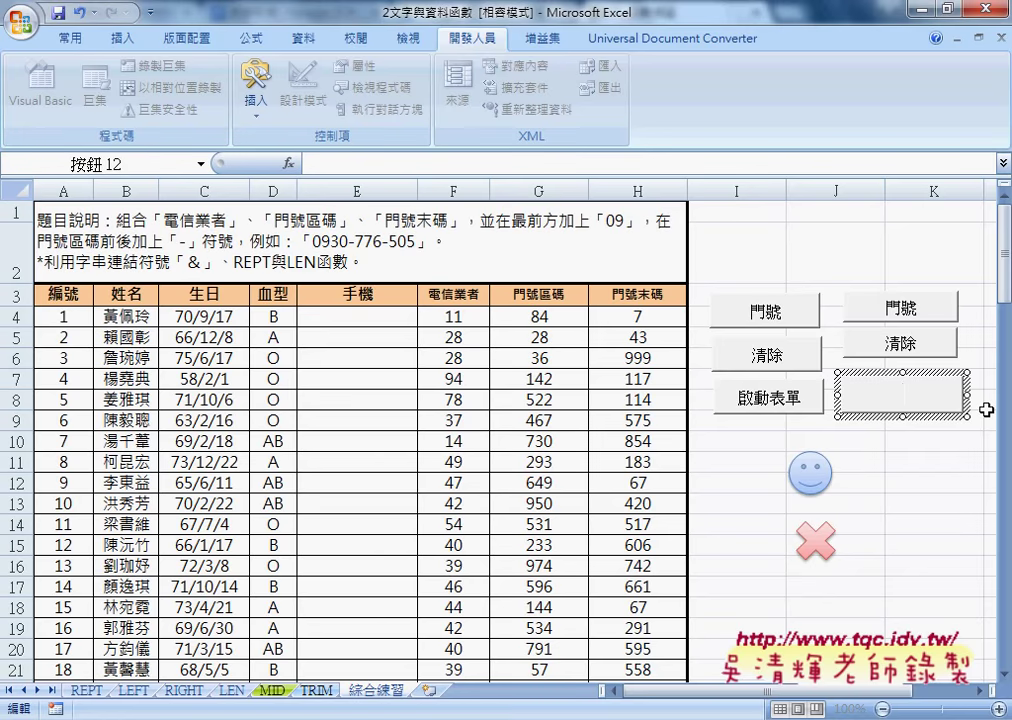
{"action": "type", "text": "啟動表單"}
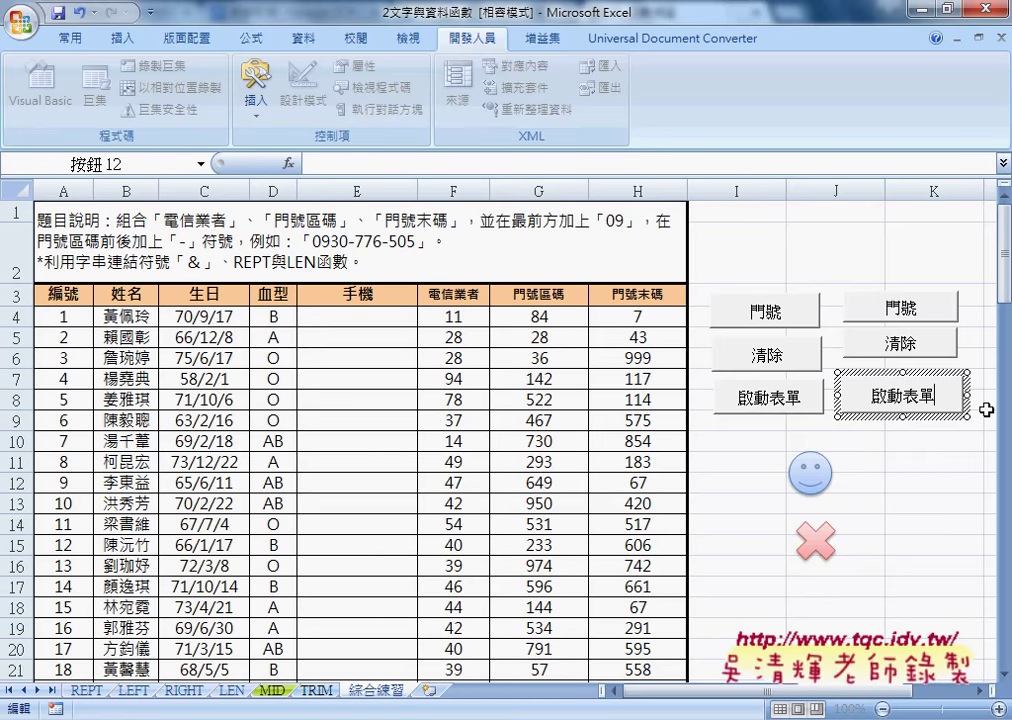
{"action": "left_click", "coordinate": [926, 463]}
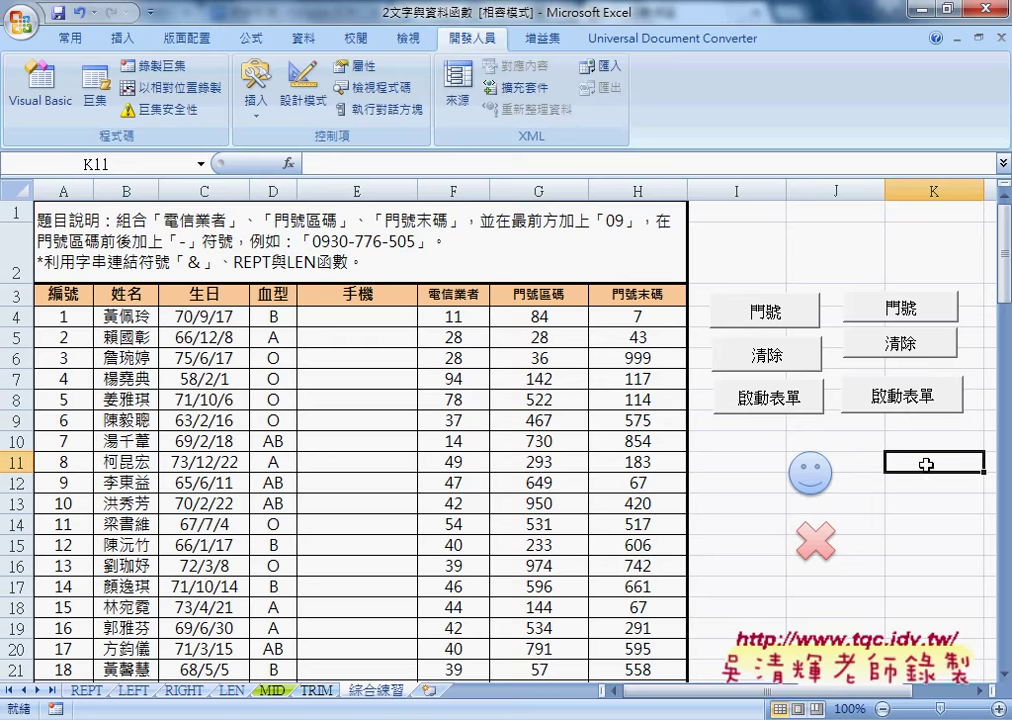
{"action": "left_click", "coordinate": [906, 400]}
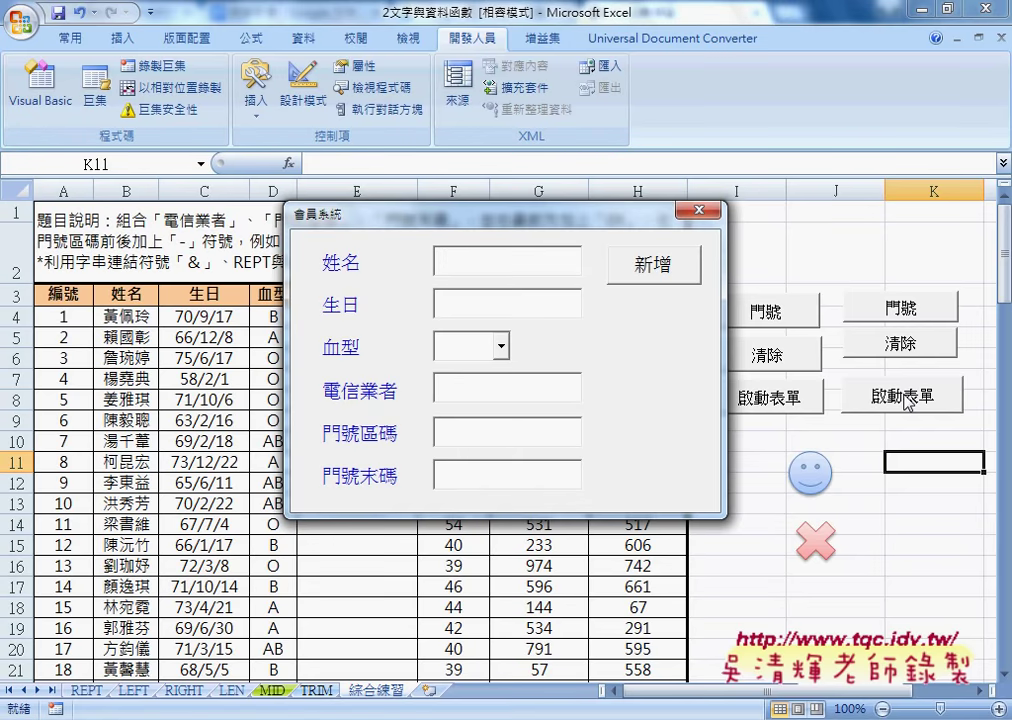
{"action": "left_click", "coordinate": [700, 210]}
{"action": "left_click", "coordinate": [68, 106]}
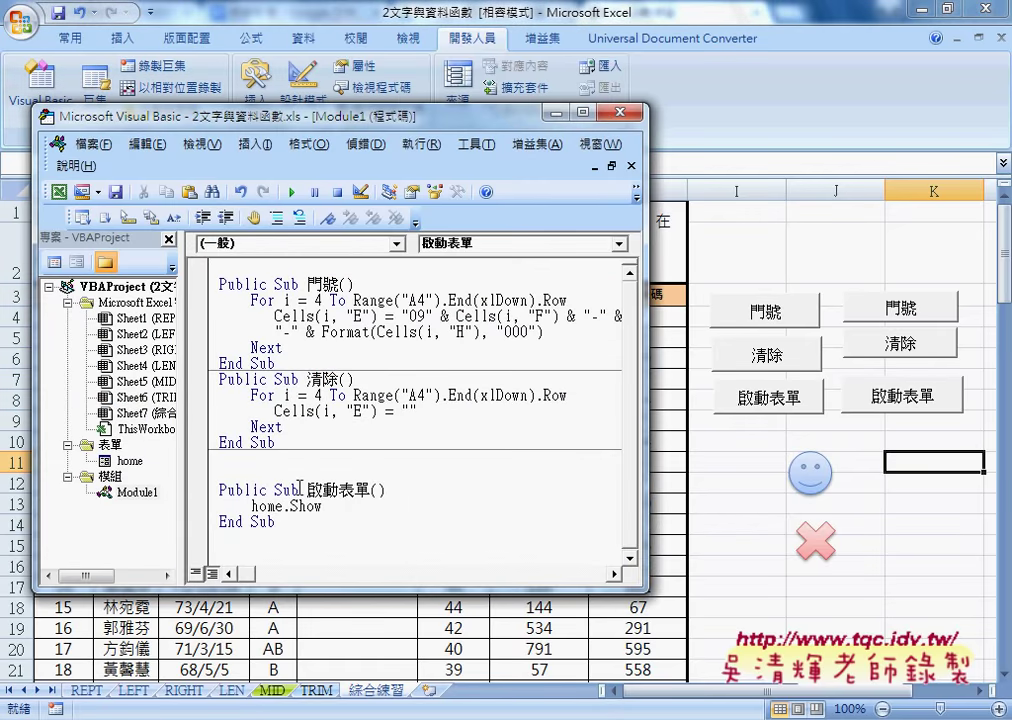
{"action": "left_click_drag", "start_coordinate": [307, 490], "coordinate": [371, 490]}
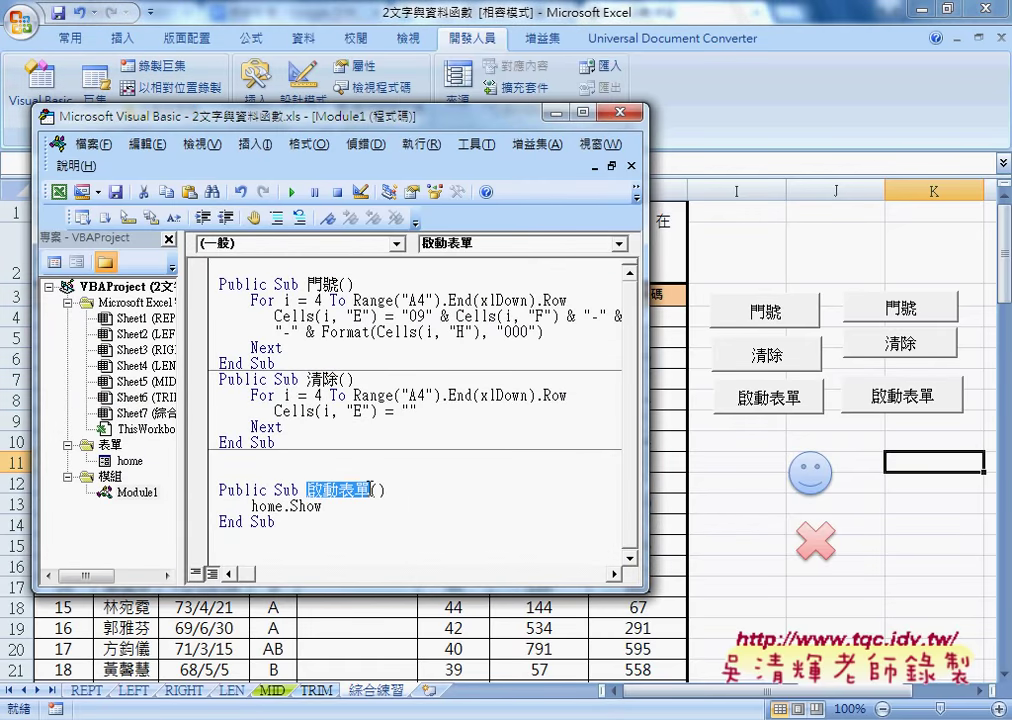
{"action": "mouse_move", "coordinate": [369, 490]}
{"action": "left_mouse_down"}
{"action": "mouse_move", "coordinate": [720, 405]}
{"action": "mouse_move", "coordinate": [715, 385]}
{"action": "left_mouse_up"}
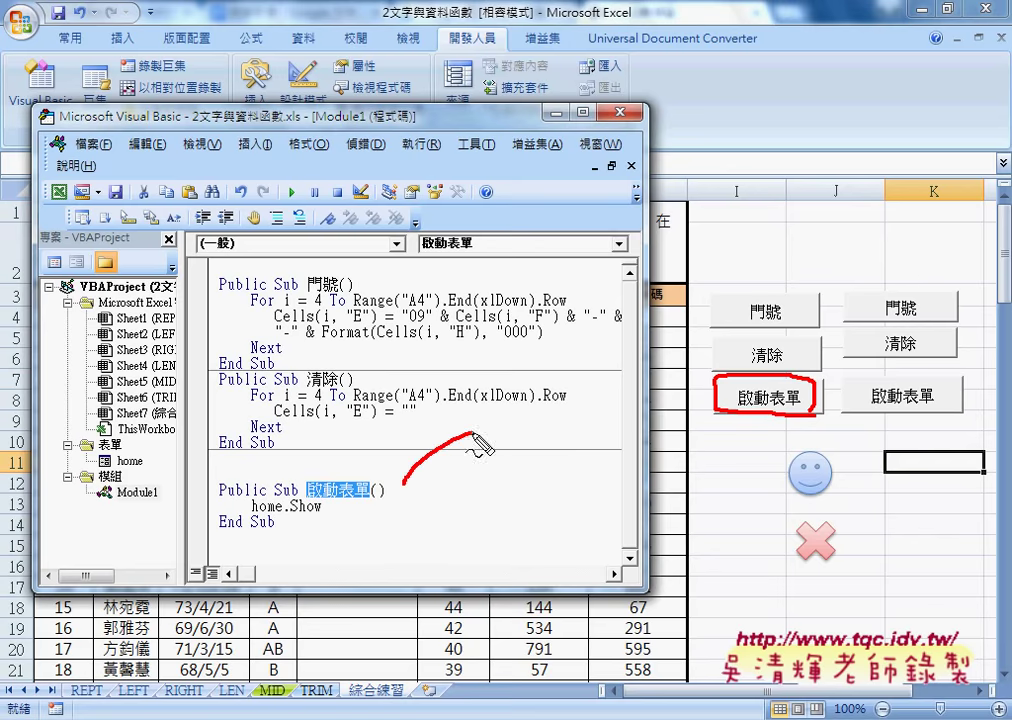
{"action": "mouse_move", "coordinate": [403, 485]}
{"action": "left_mouse_down"}
{"action": "mouse_move", "coordinate": [712, 390]}
{"action": "mouse_move", "coordinate": [699, 404]}
{"action": "left_mouse_up"}
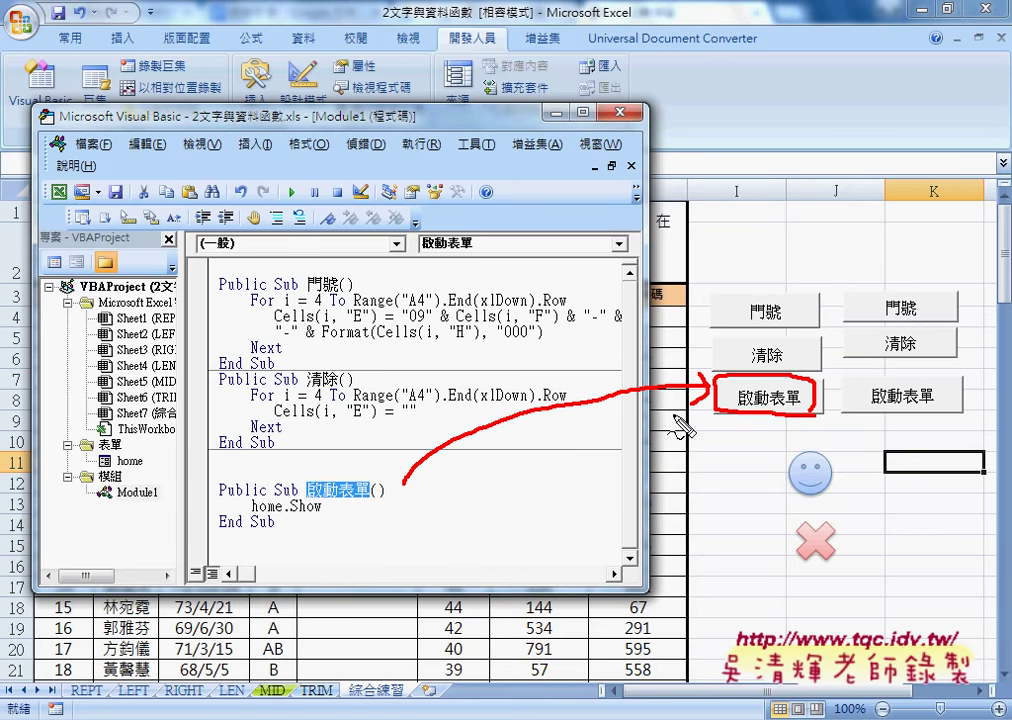
{"action": "mouse_move", "coordinate": [320, 514]}
{"action": "left_mouse_down"}
{"action": "mouse_move", "coordinate": [253, 517]}
{"action": "mouse_move", "coordinate": [135, 455]}
{"action": "mouse_move", "coordinate": [154, 466]}
{"action": "left_mouse_up"}
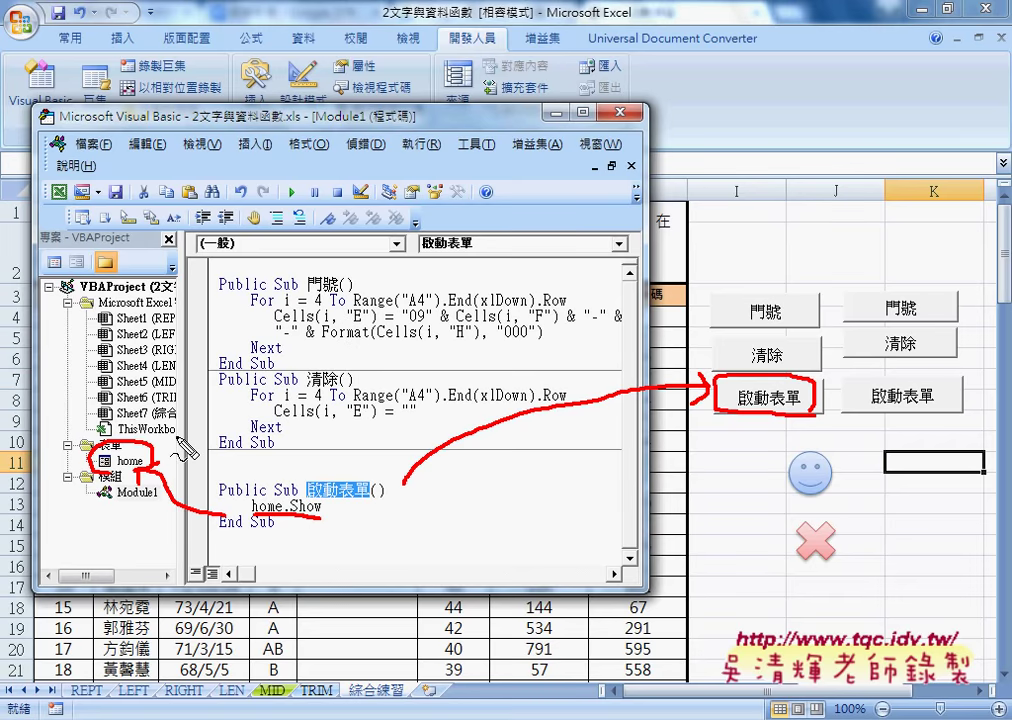
{"action": "mouse_move", "coordinate": [172, 437]}
{"action": "left_mouse_down"}
{"action": "mouse_move", "coordinate": [152, 456]}
{"action": "mouse_move", "coordinate": [195, 332]}
{"action": "mouse_move", "coordinate": [175, 445]}
{"action": "left_mouse_up"}
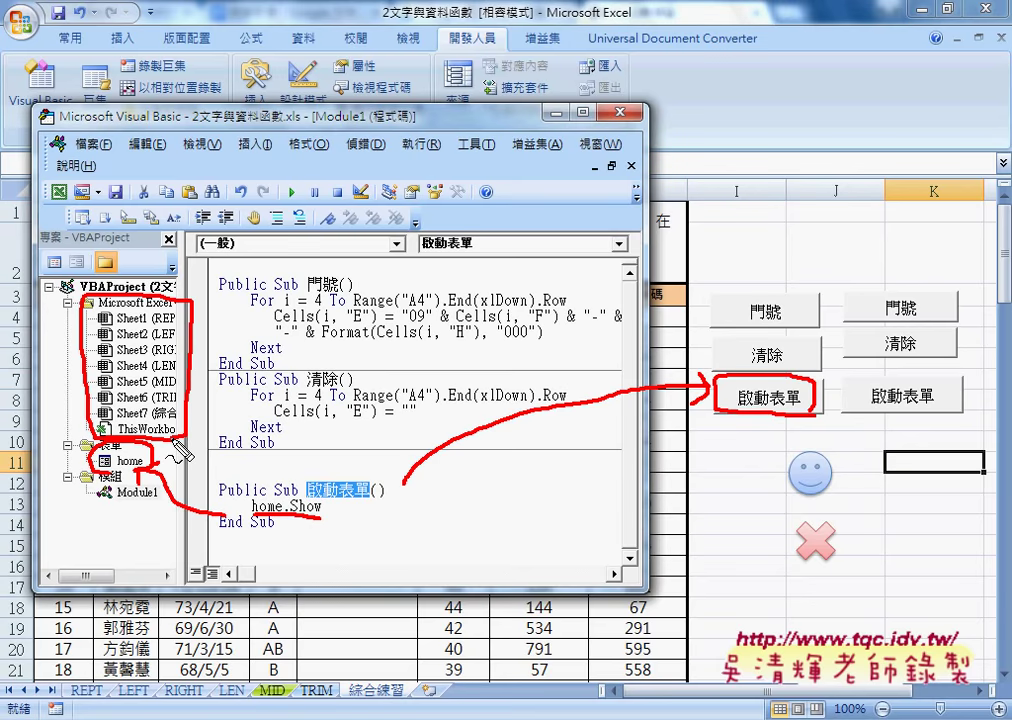
{"action": "key", "text": "Escape"}
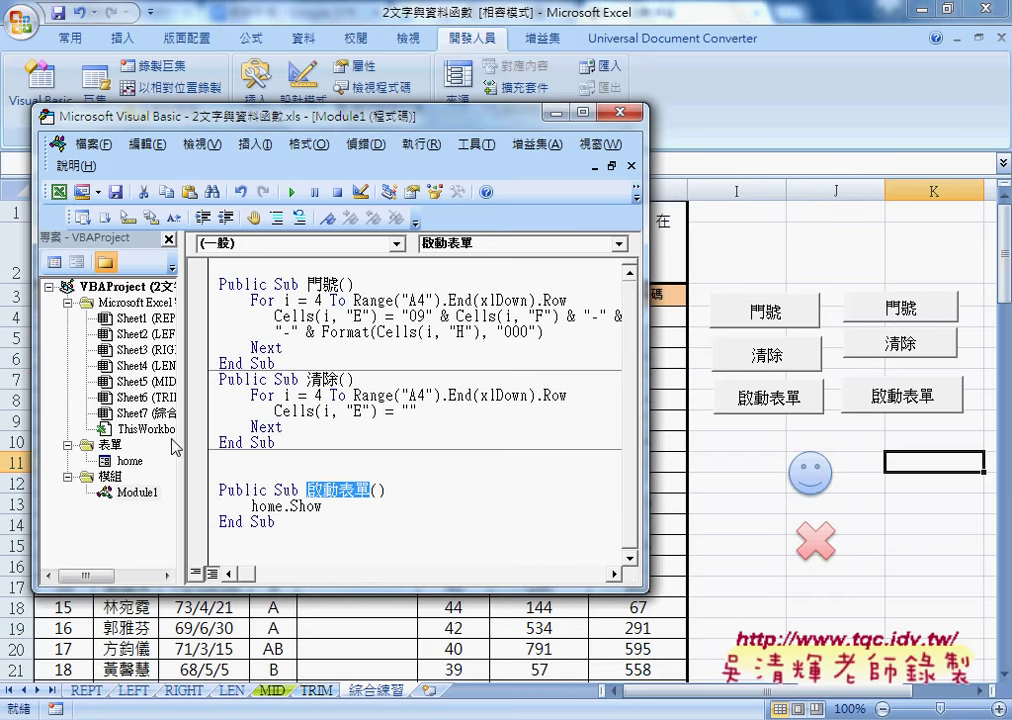
Remove the home form with 移除 home, answering 否 to the export prompt.
{"action": "left_click", "coordinate": [133, 462]}
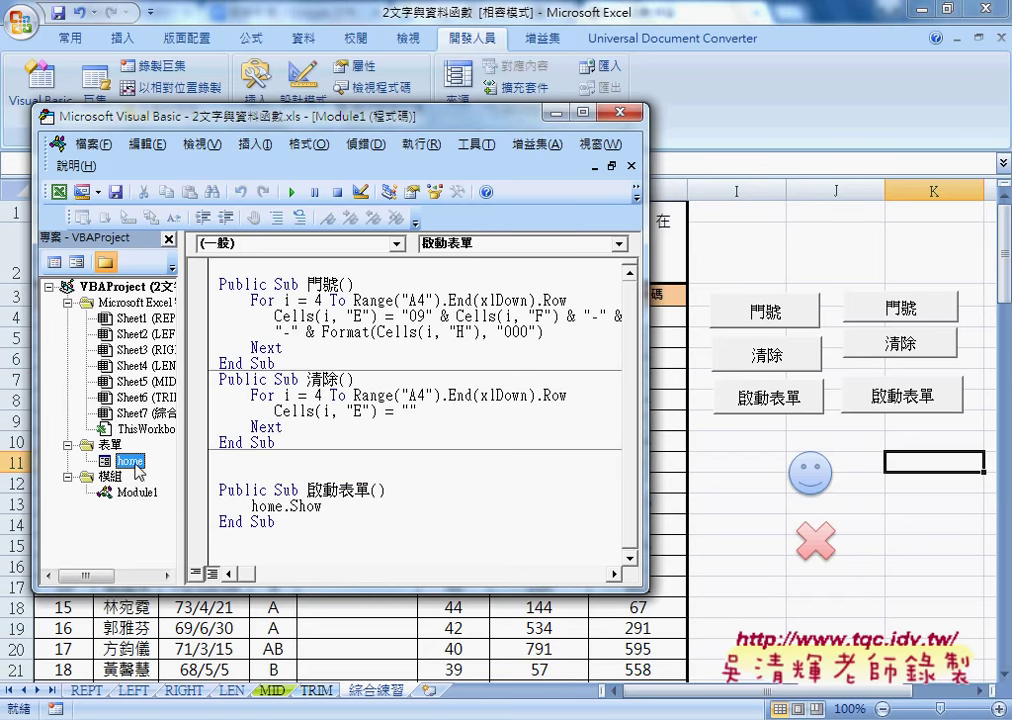
{"action": "right_click", "coordinate": [136, 466]}
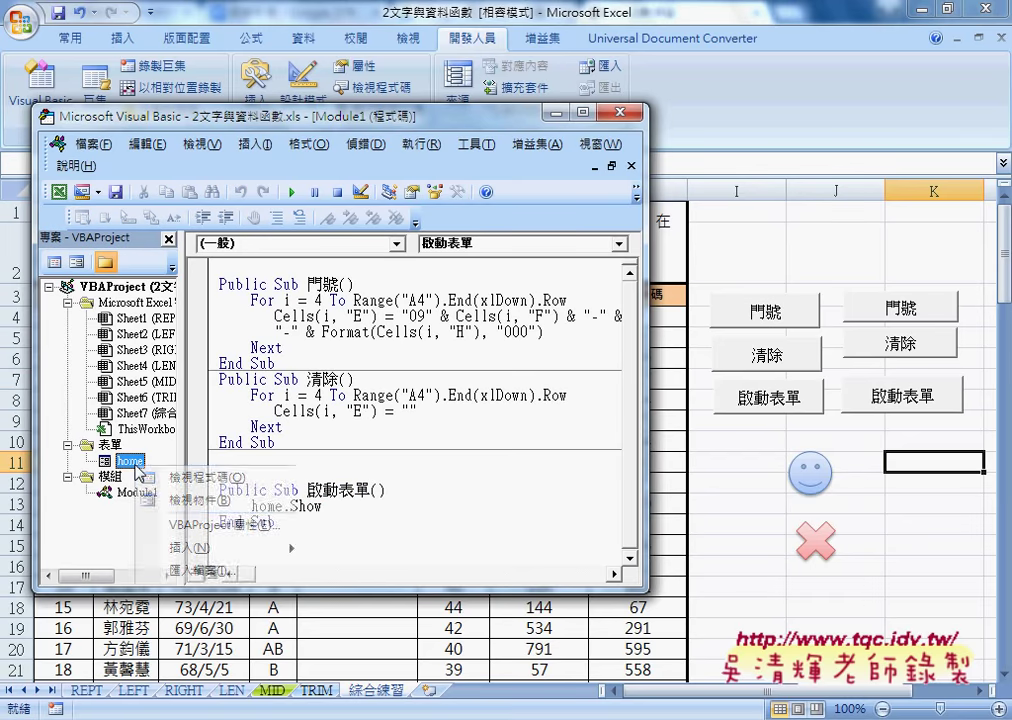
{"action": "left_click", "coordinate": [230, 615]}
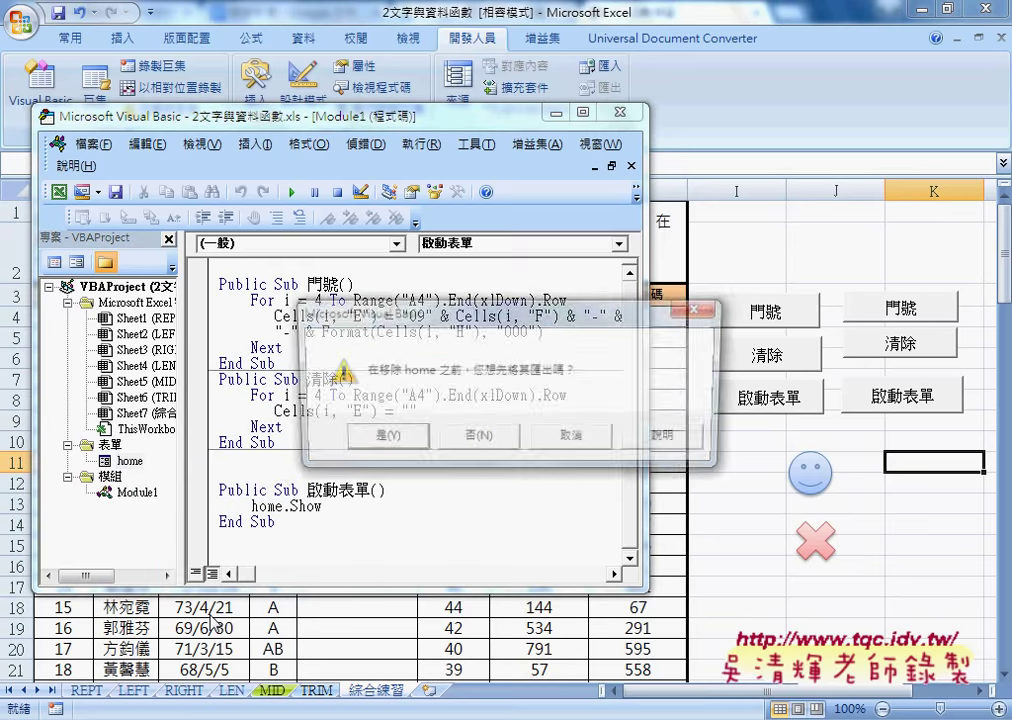
{"action": "left_click", "coordinate": [472, 441]}
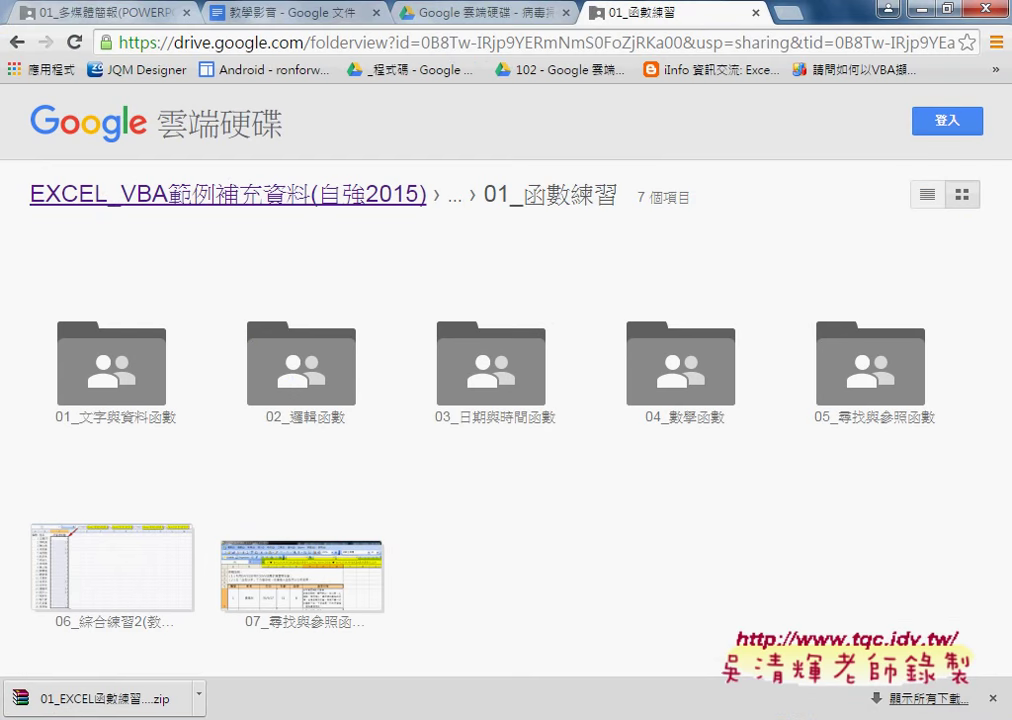
Open the 01_文字與資料函數 folder in Google Drive and close the download bar.
{"action": "left_click", "coordinate": [124, 418]}
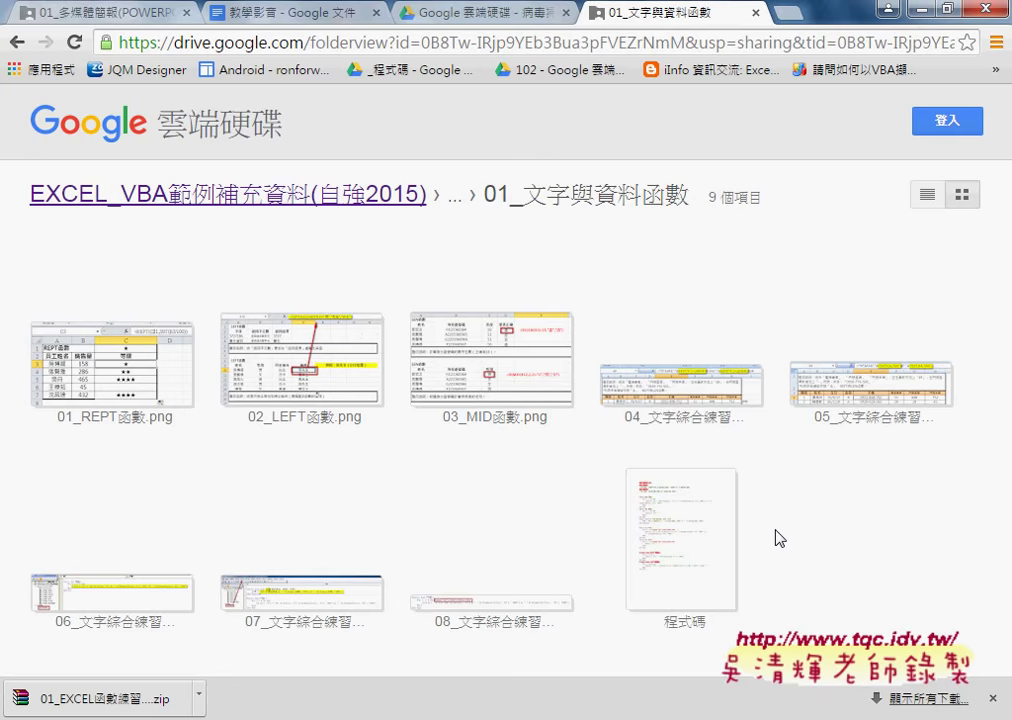
{"action": "left_click", "coordinate": [992, 698]}
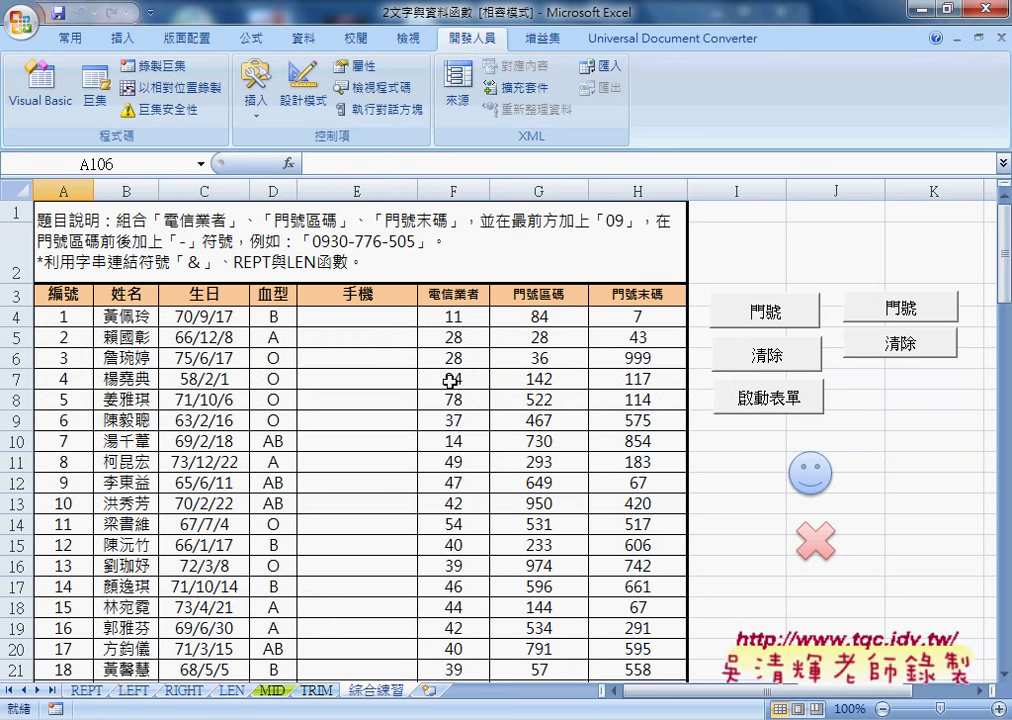
Select cell E4 and open Excel Options via the Quick Access Toolbar's More Commands.
{"action": "left_click", "coordinate": [372, 319]}
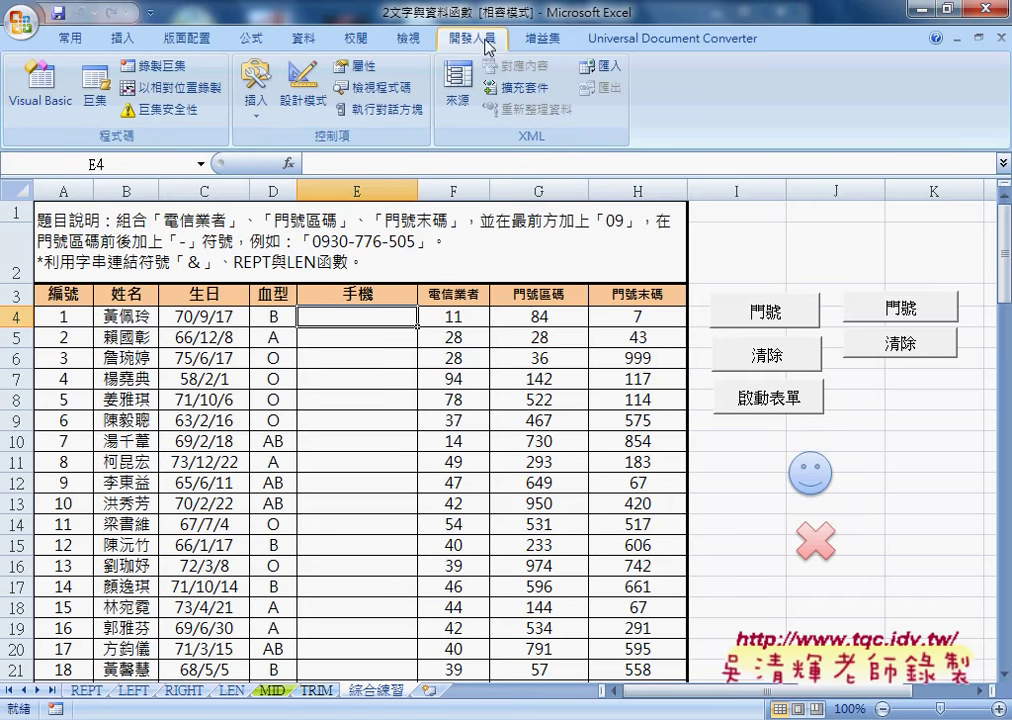
{"action": "left_click", "coordinate": [150, 12]}
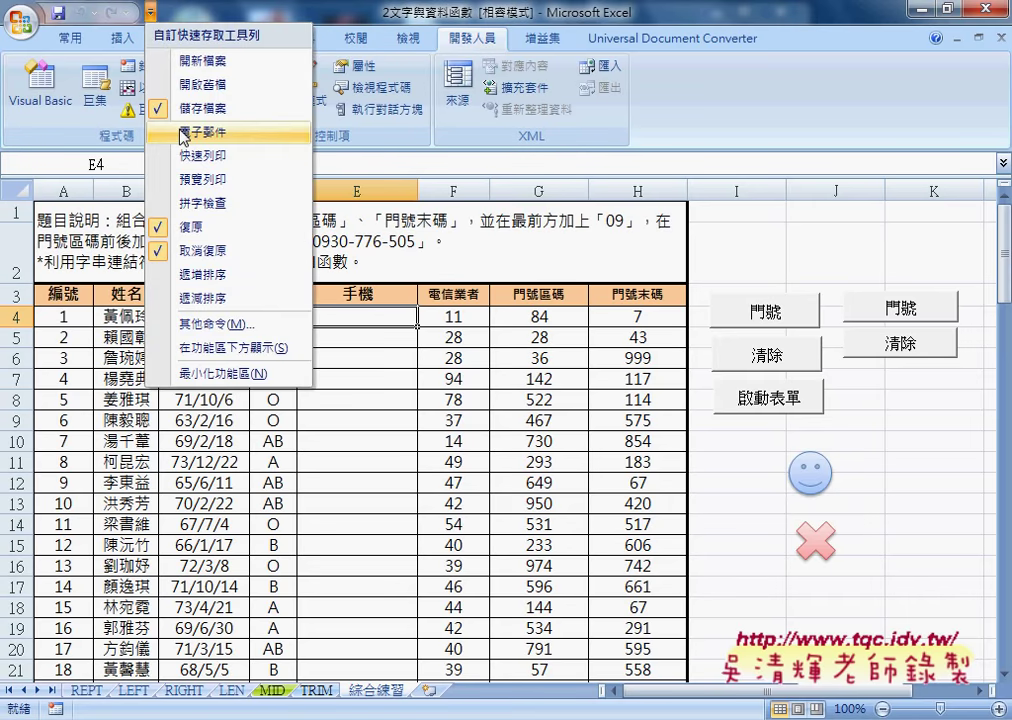
{"action": "left_click", "coordinate": [234, 326]}
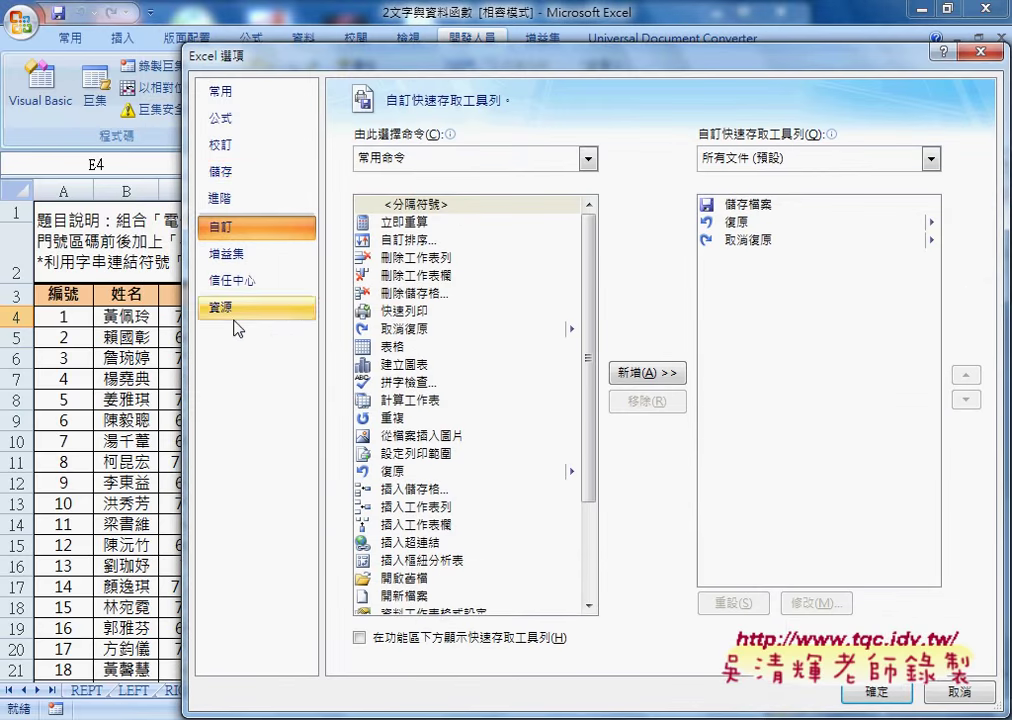
{"action": "left_click", "coordinate": [253, 93]}
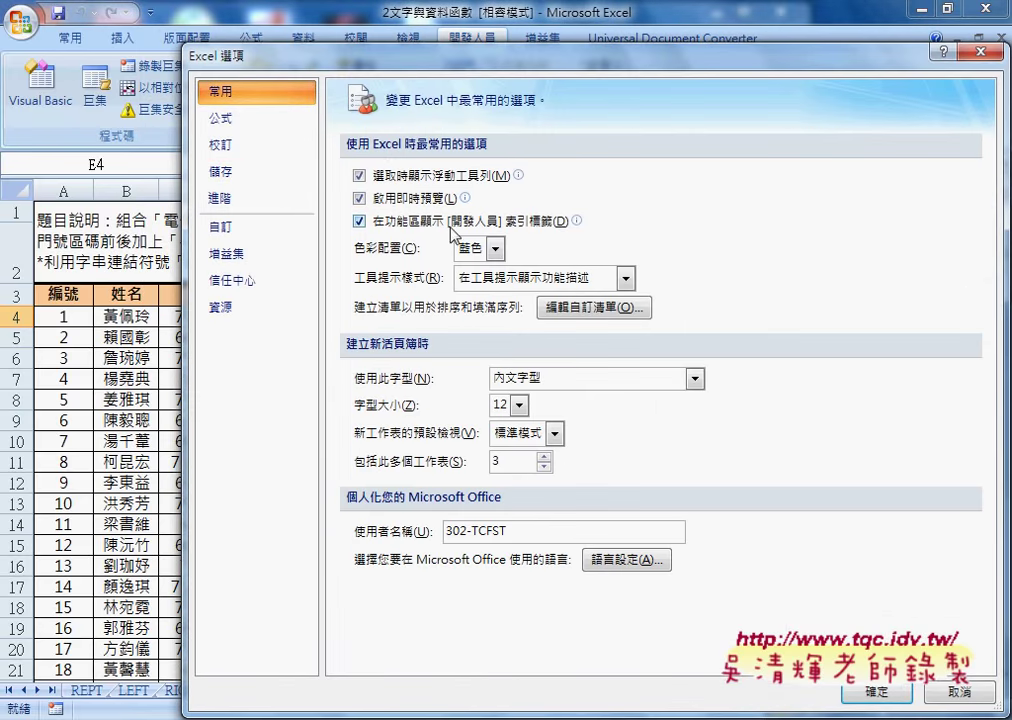
Review the Developer tab checkbox, cancel without changes, and open the Visual Basic editor.
{"action": "left_click", "coordinate": [385, 226]}
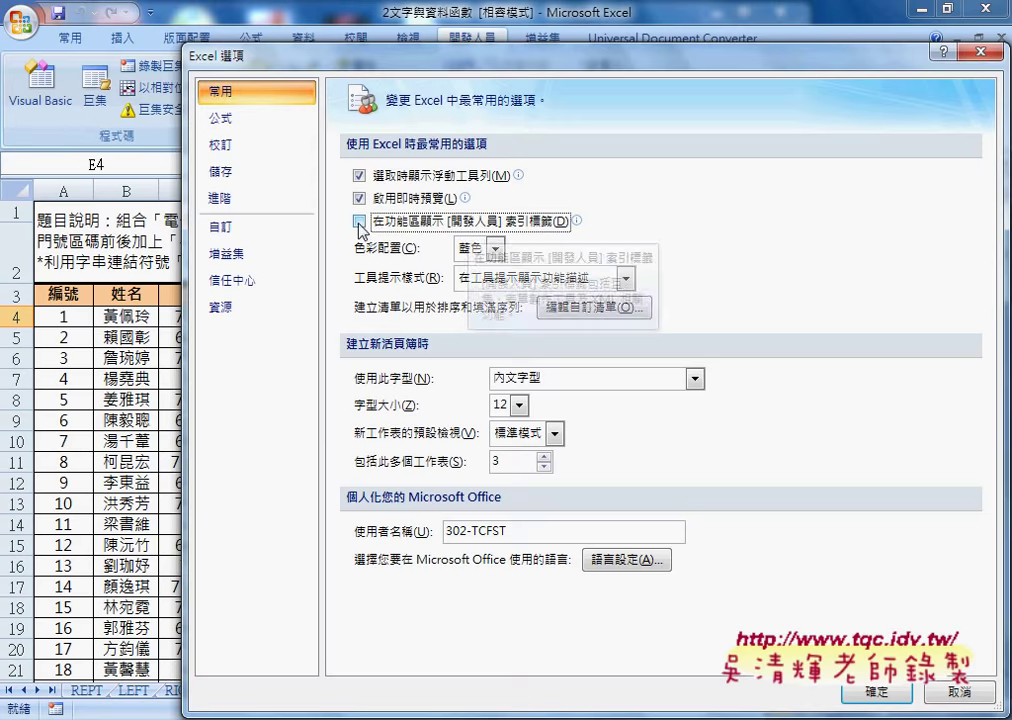
{"action": "left_click_drag", "start_coordinate": [368, 57], "coordinate": [349, 77]}
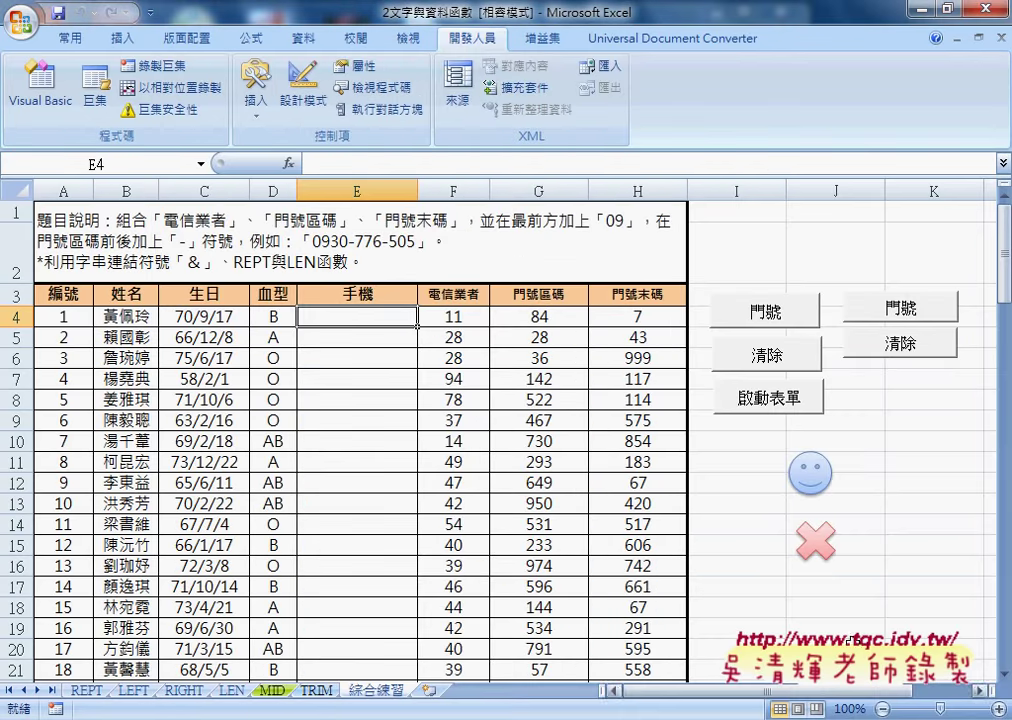
{"action": "left_click", "coordinate": [940, 711]}
{"action": "left_click", "coordinate": [42, 95]}
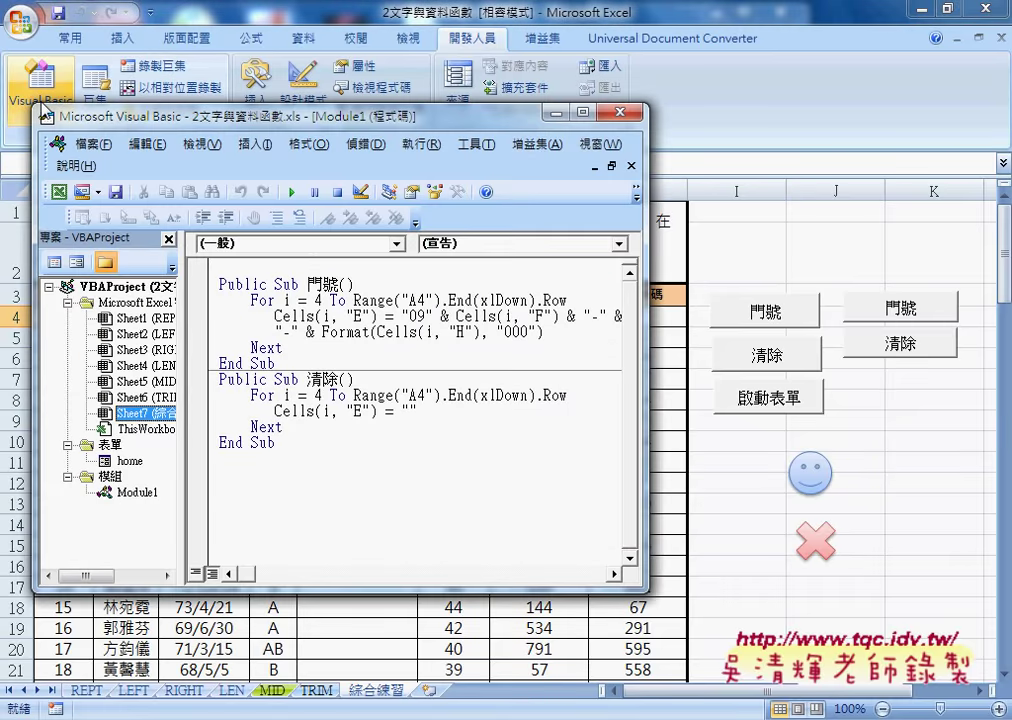
Open the home userform under 表單 in design view, widening the editor and Project panel to show it fully.
{"action": "left_click_drag", "start_coordinate": [185, 116], "coordinate": [285, 93]}
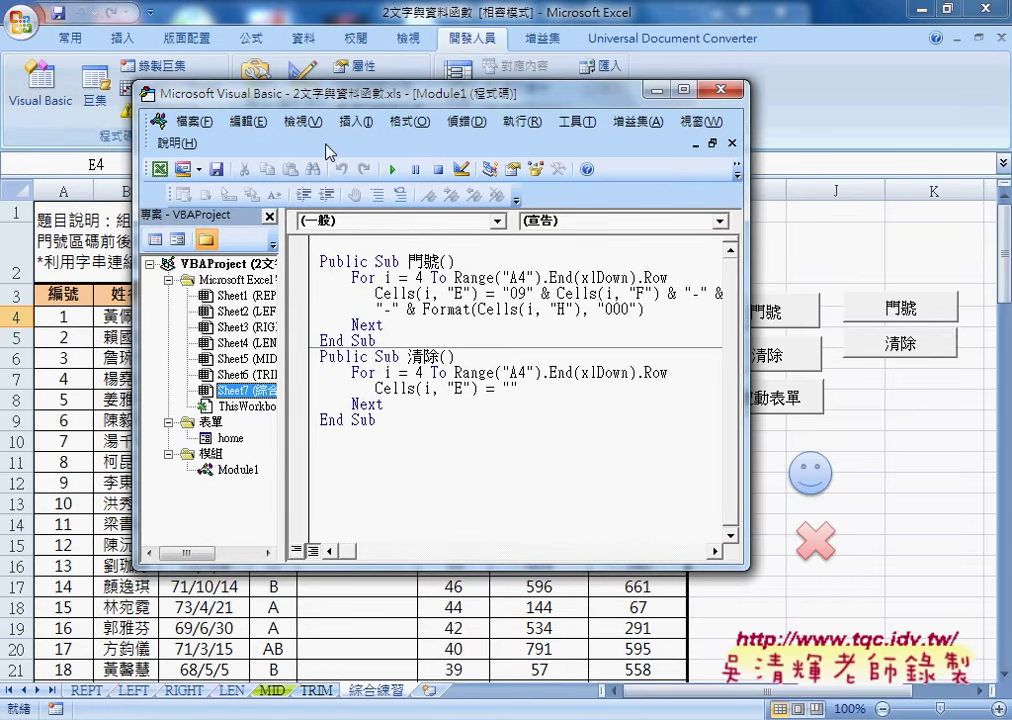
{"action": "left_click_drag", "start_coordinate": [292, 333], "coordinate": [361, 333]}
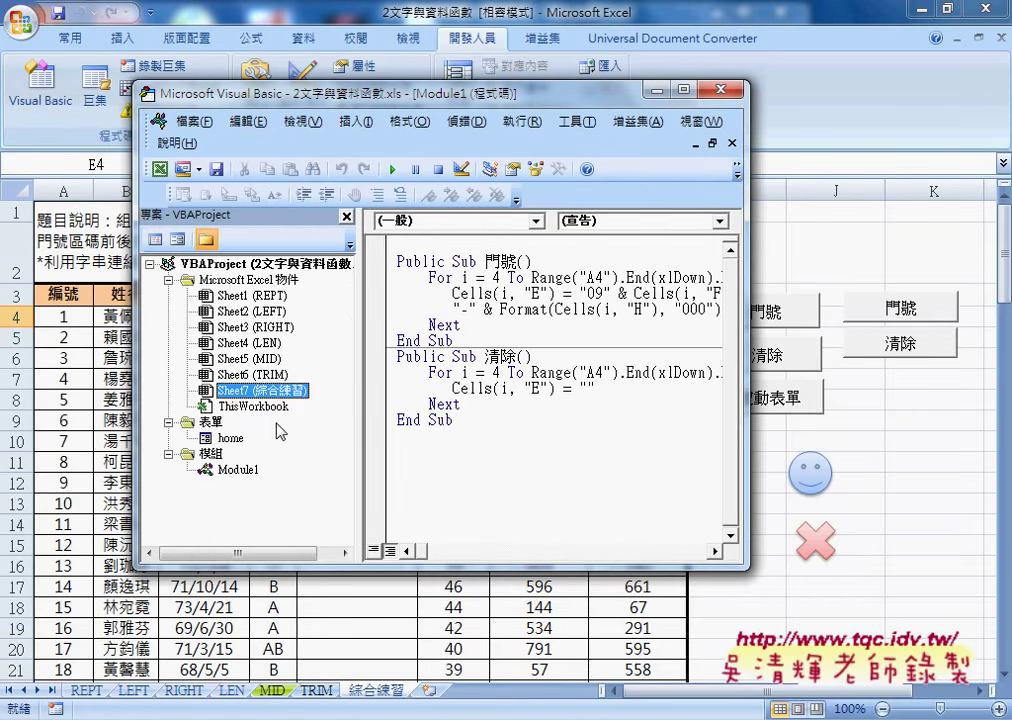
{"action": "left_click", "coordinate": [231, 439]}
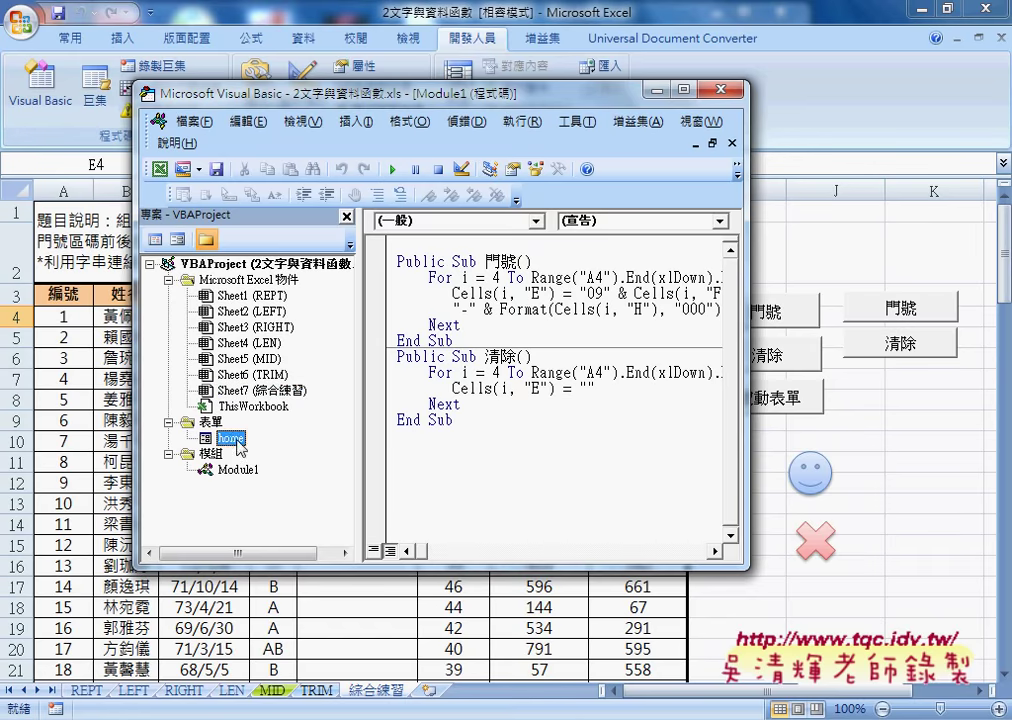
{"action": "double_click", "coordinate": [231, 439]}
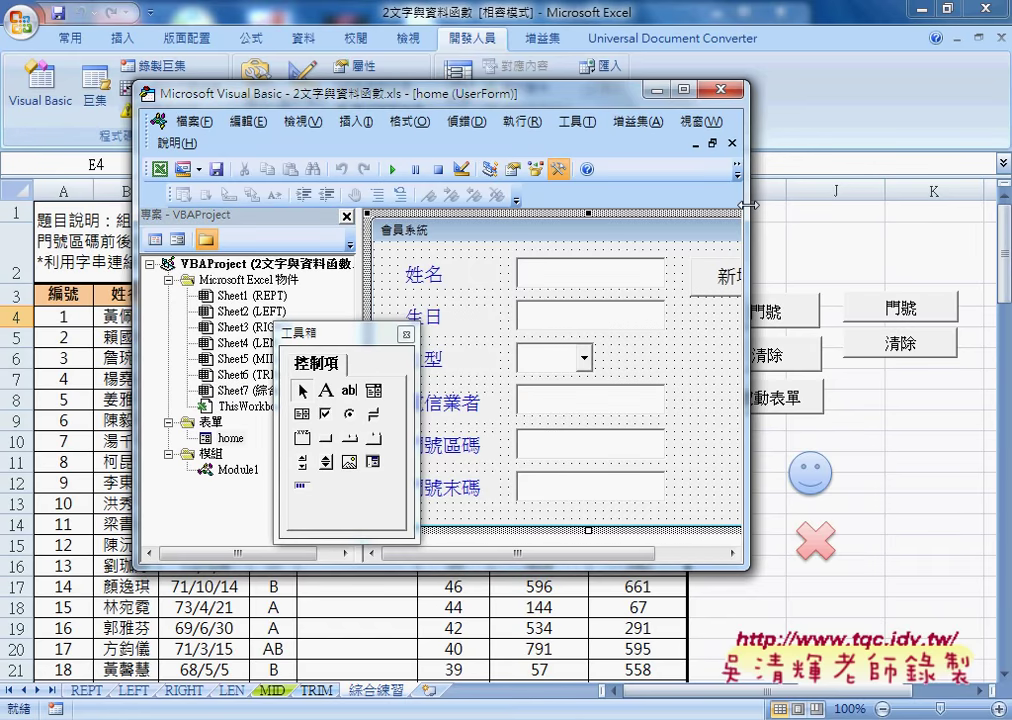
{"action": "left_click_drag", "start_coordinate": [749, 211], "coordinate": [872, 211]}
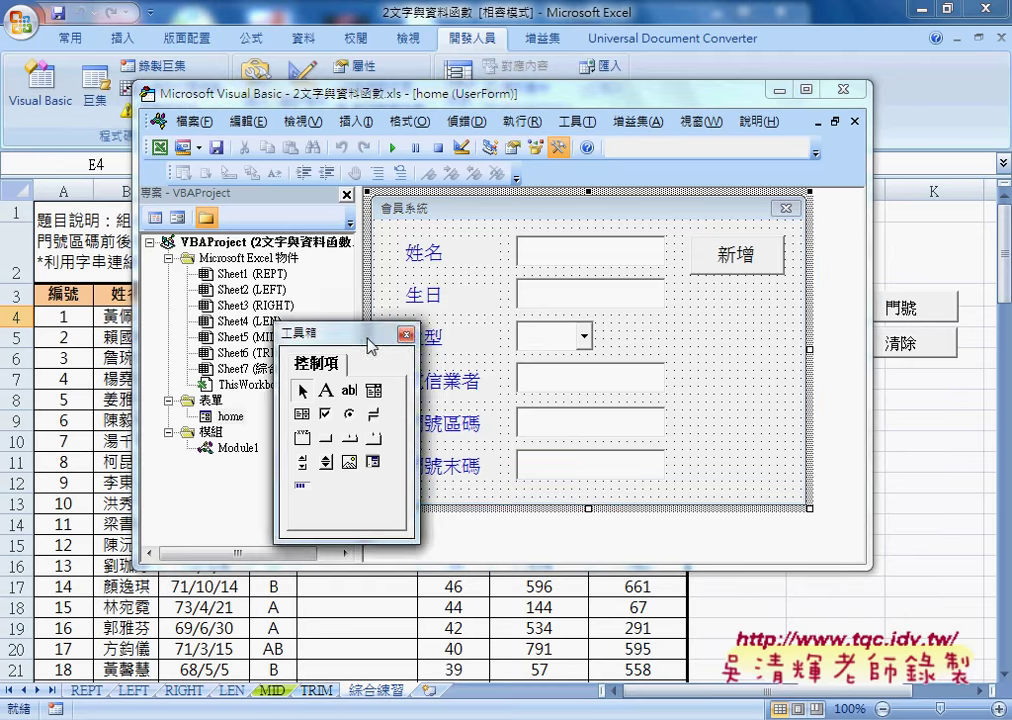
{"action": "left_click_drag", "start_coordinate": [375, 342], "coordinate": [841, 324]}
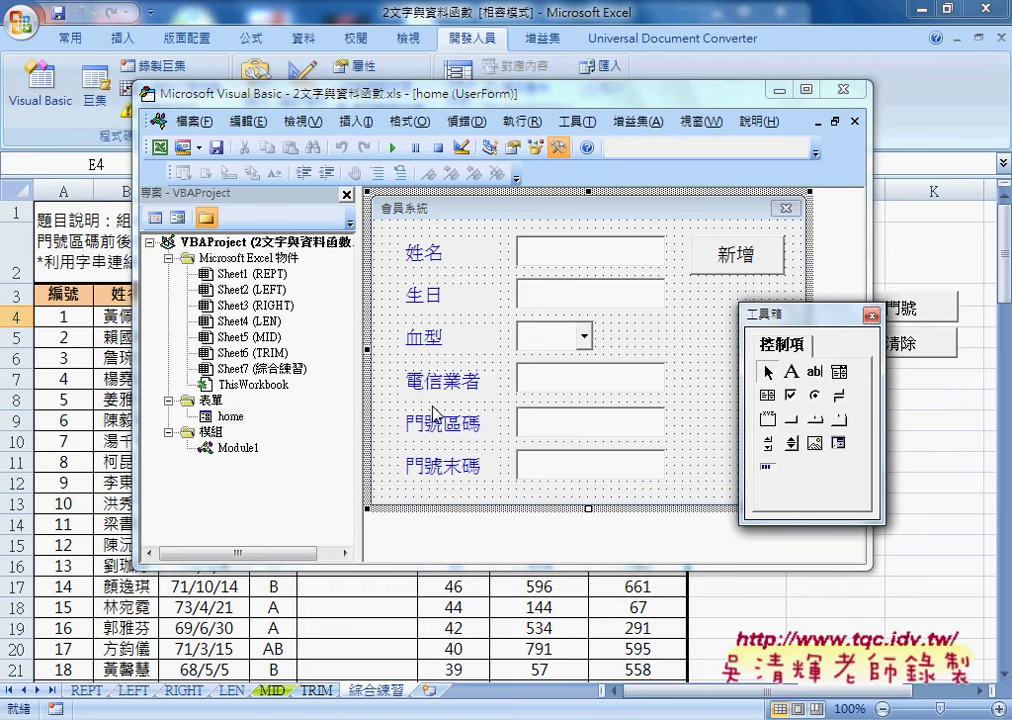
Remove the home userform from the project with 移除 home, declining to export it.
{"action": "right_click", "coordinate": [228, 420]}
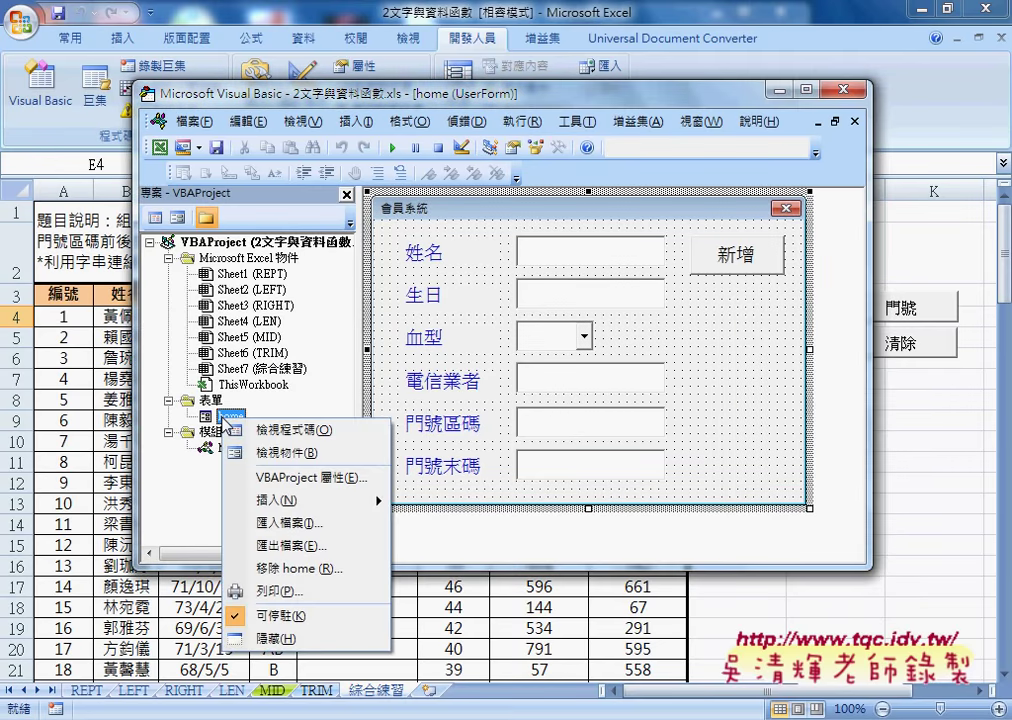
{"action": "left_click", "coordinate": [289, 569]}
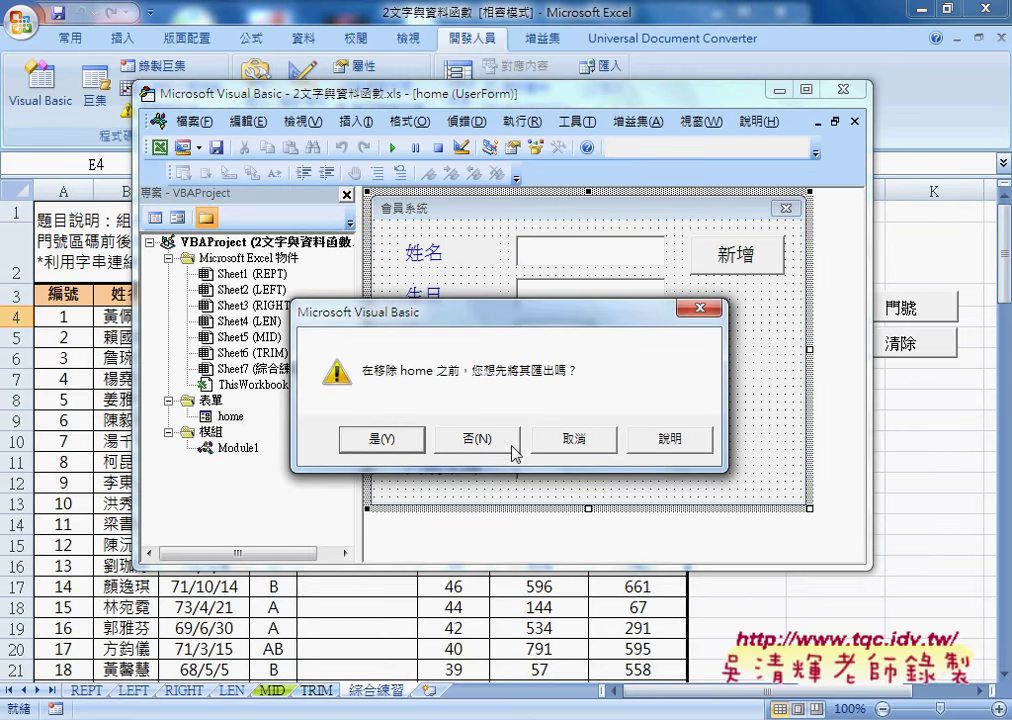
{"action": "left_click", "coordinate": [477, 438]}
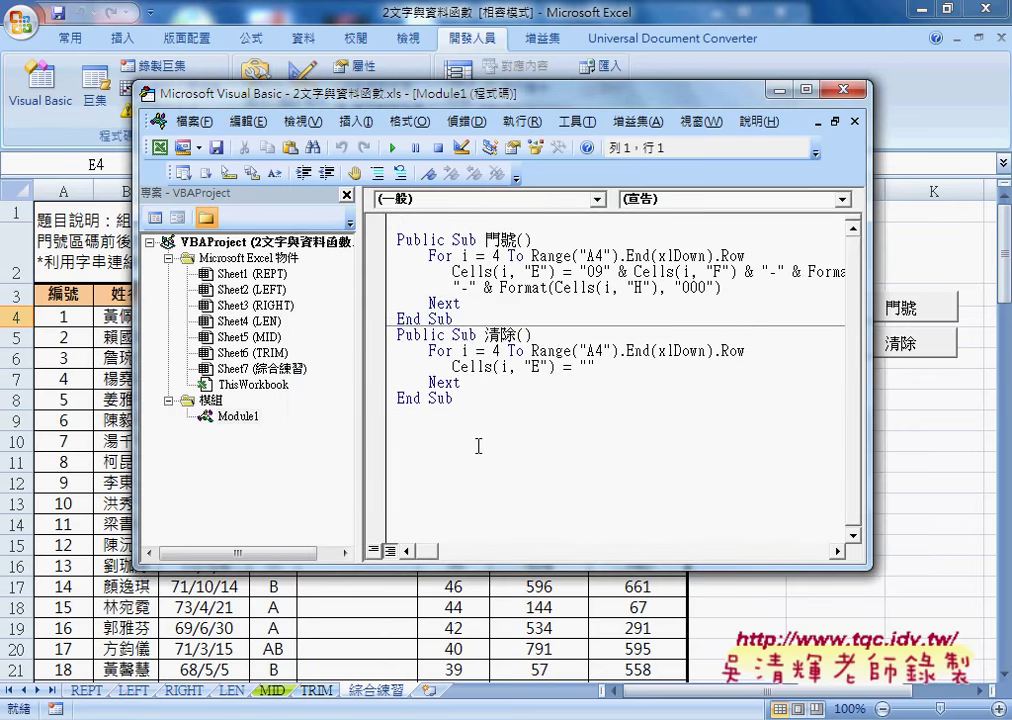
Select Module1 and view its 門號 and 清除 procedures.
{"action": "left_click", "coordinate": [232, 416]}
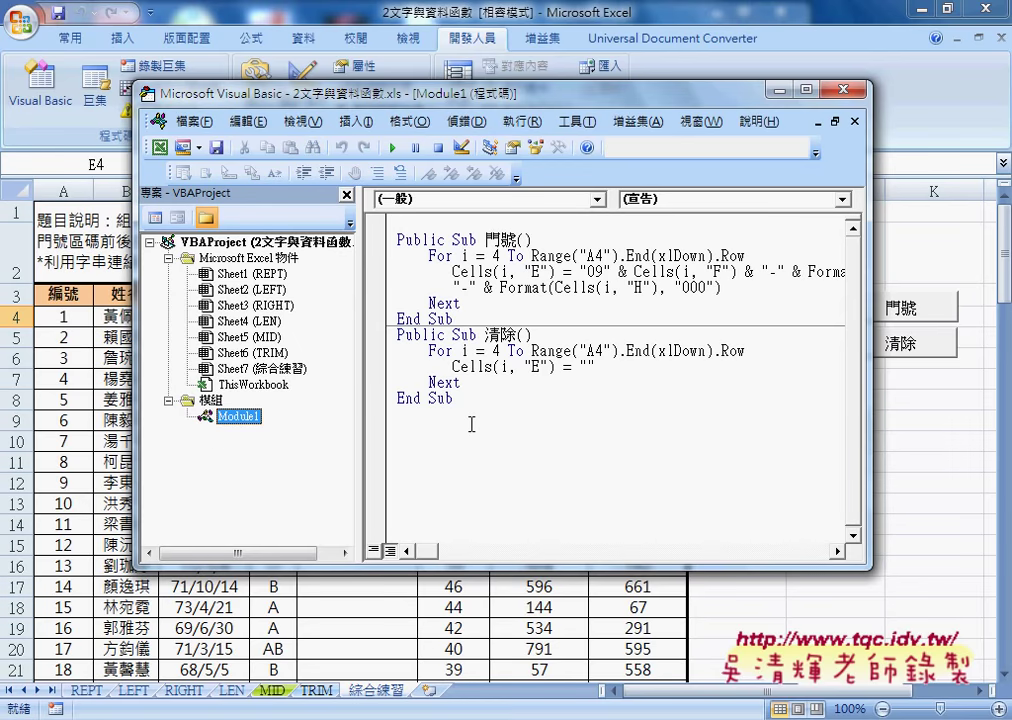
{"action": "left_click_drag", "start_coordinate": [470, 420], "coordinate": [396, 240]}
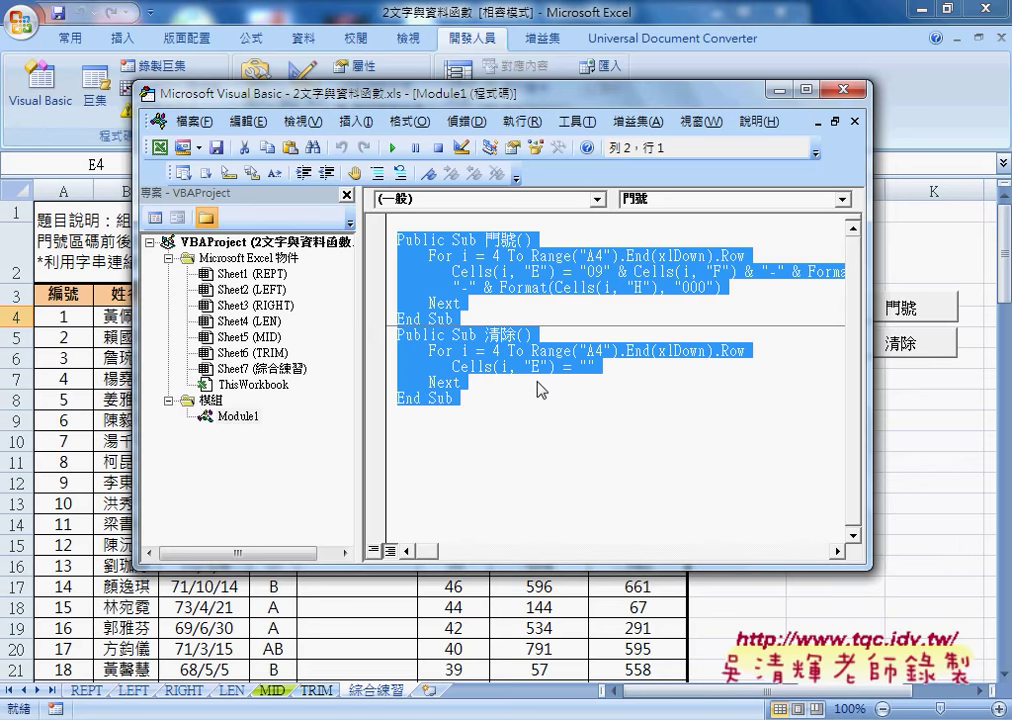
{"action": "left_click", "coordinate": [302, 486]}
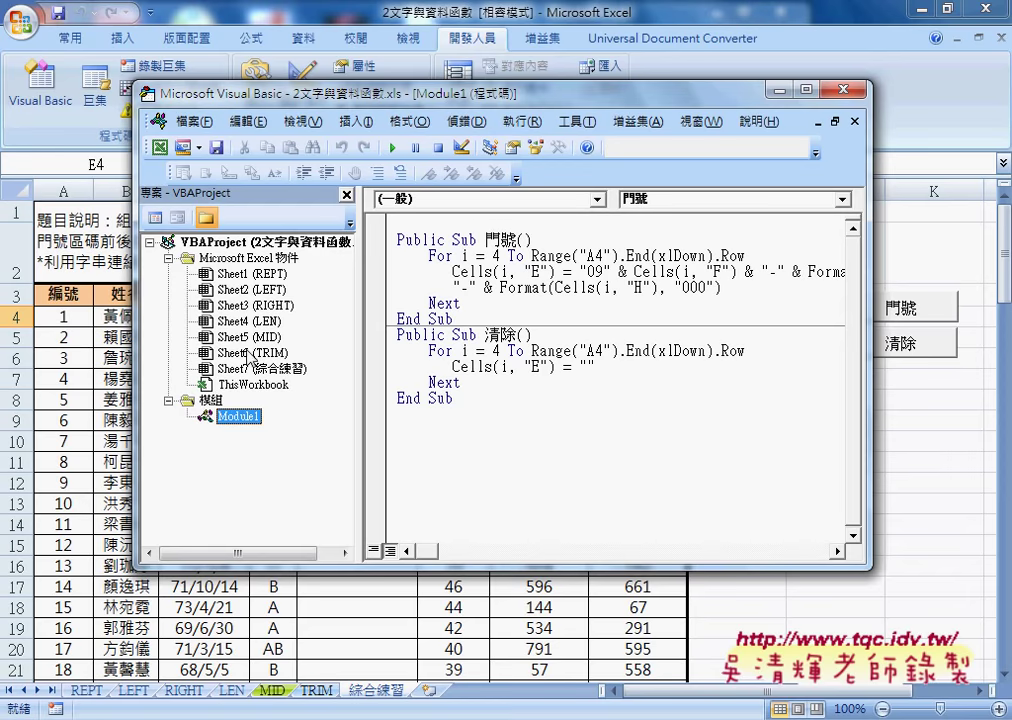
Open Sheet3's context menu in Project Explorer and point to 插入.
{"action": "right_click", "coordinate": [234, 314]}
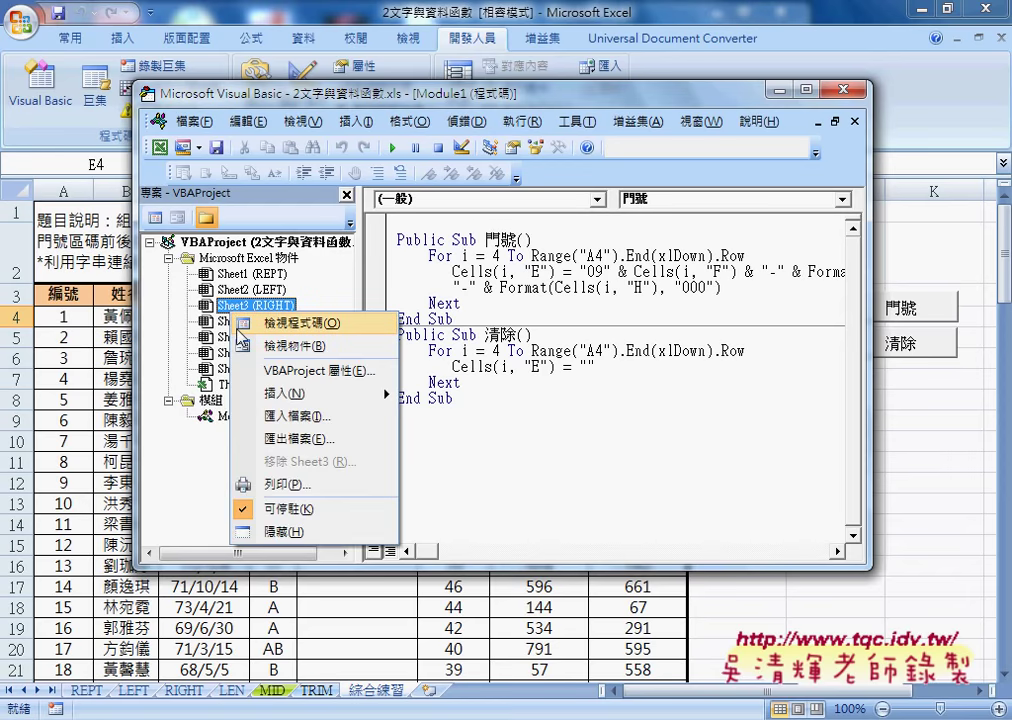
{"action": "mouse_move", "coordinate": [275, 398]}
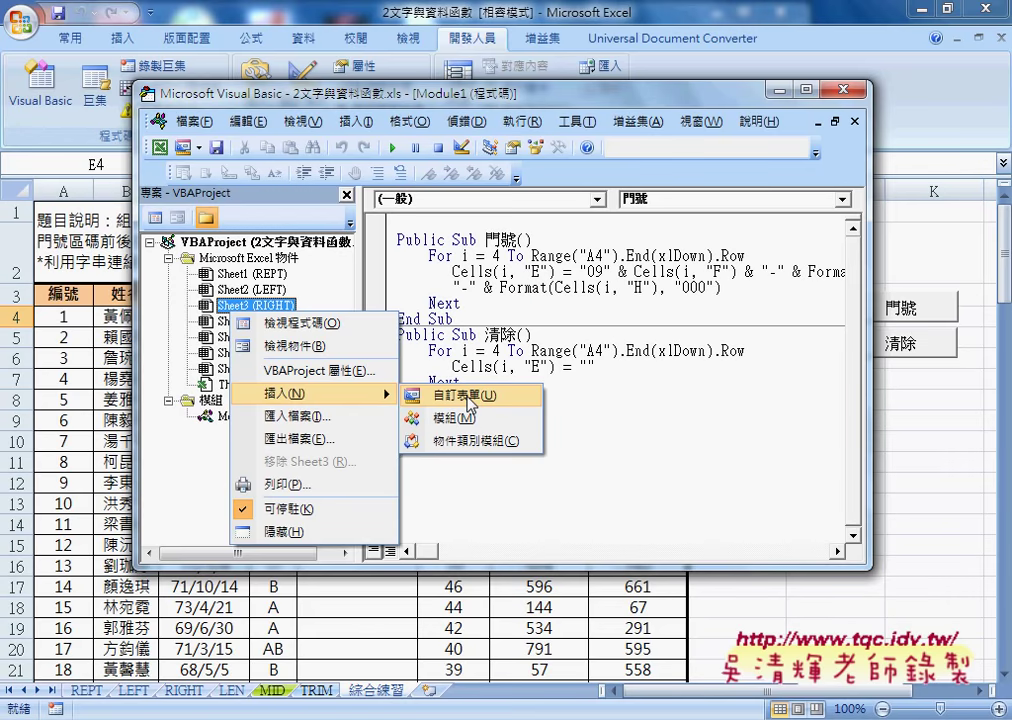
Insert a blank UserForm1 and move the Toolbox and editor window out of the way.
{"action": "left_click", "coordinate": [470, 400]}
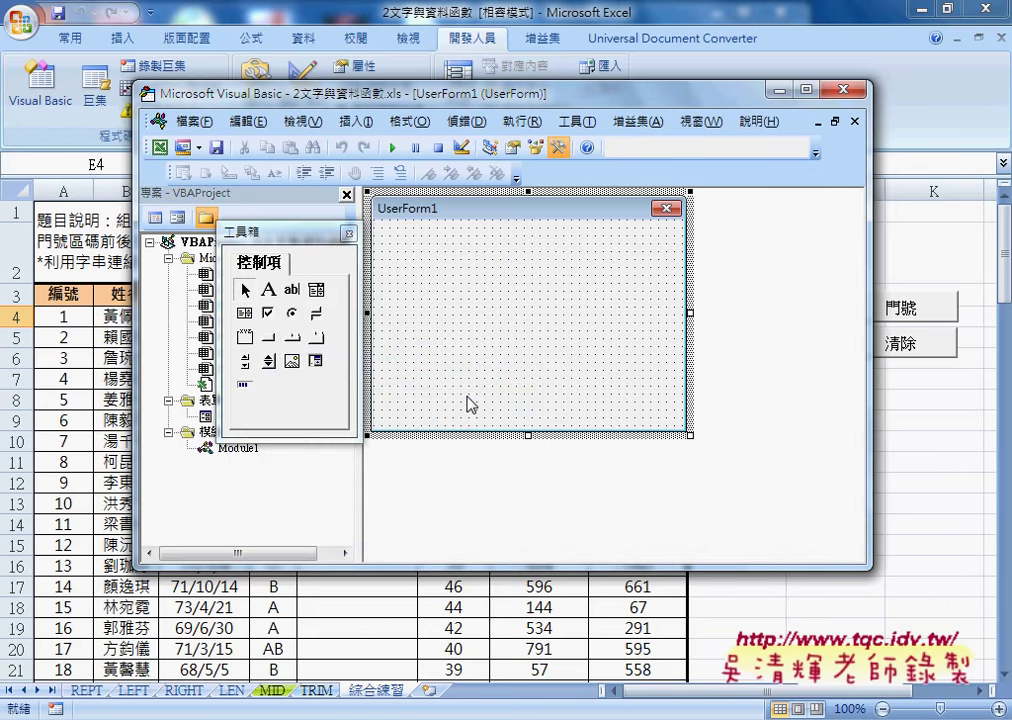
{"action": "left_click_drag", "start_coordinate": [276, 239], "coordinate": [819, 261]}
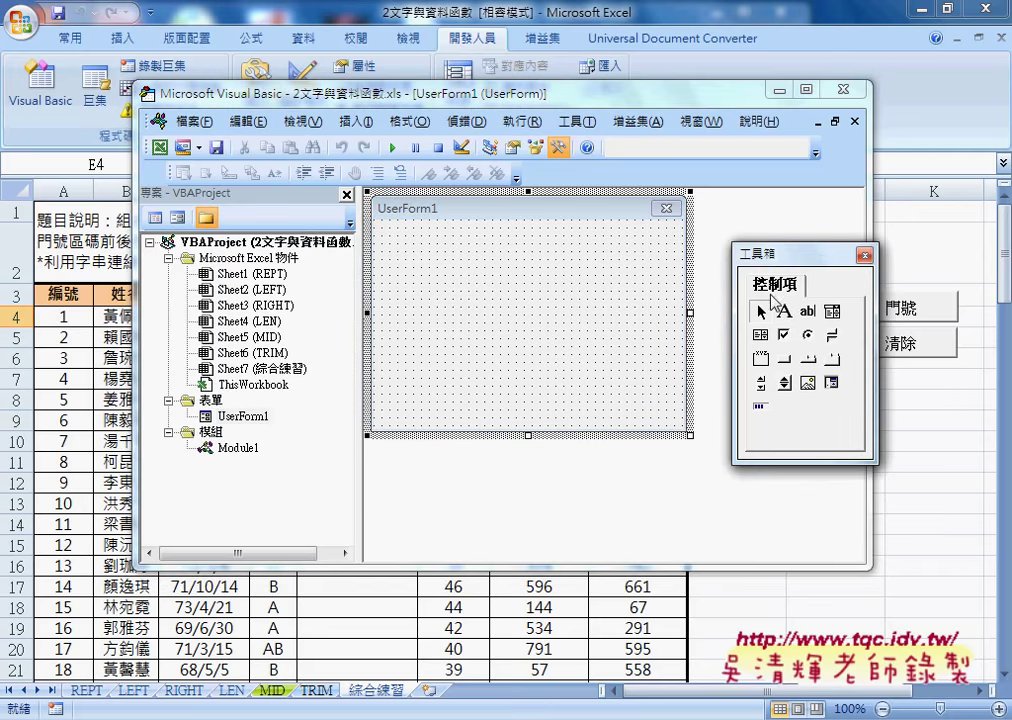
{"action": "left_click_drag", "start_coordinate": [385, 93], "coordinate": [213, 70]}
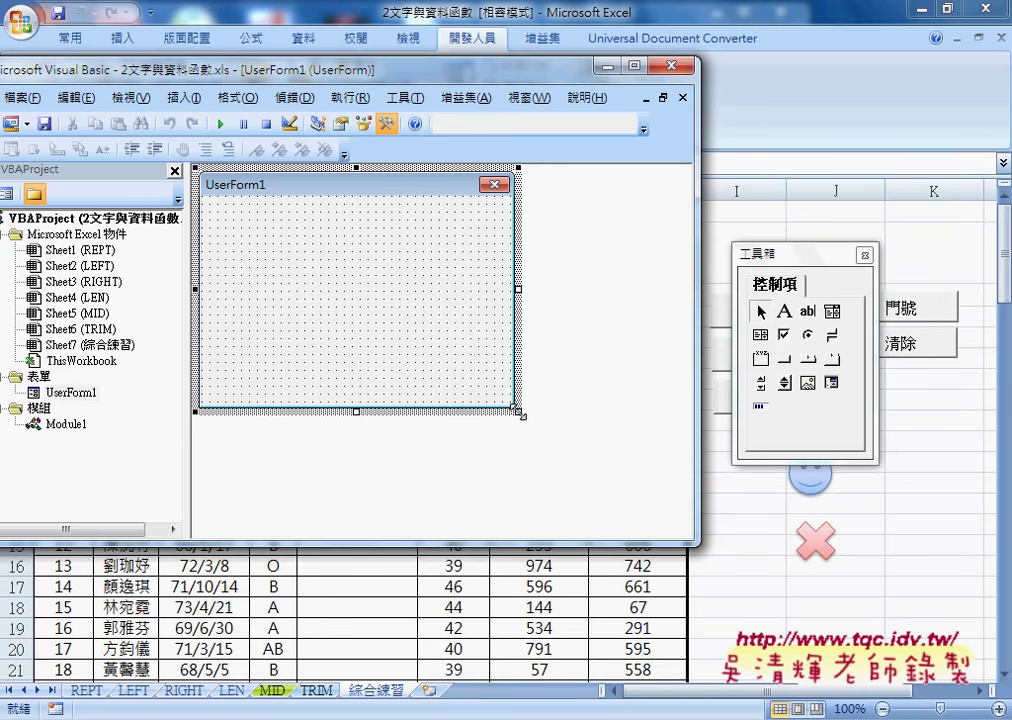
Enlarge UserForm1's design area and the Visual Basic editor window.
{"action": "left_click_drag", "start_coordinate": [517, 411], "coordinate": [638, 493]}
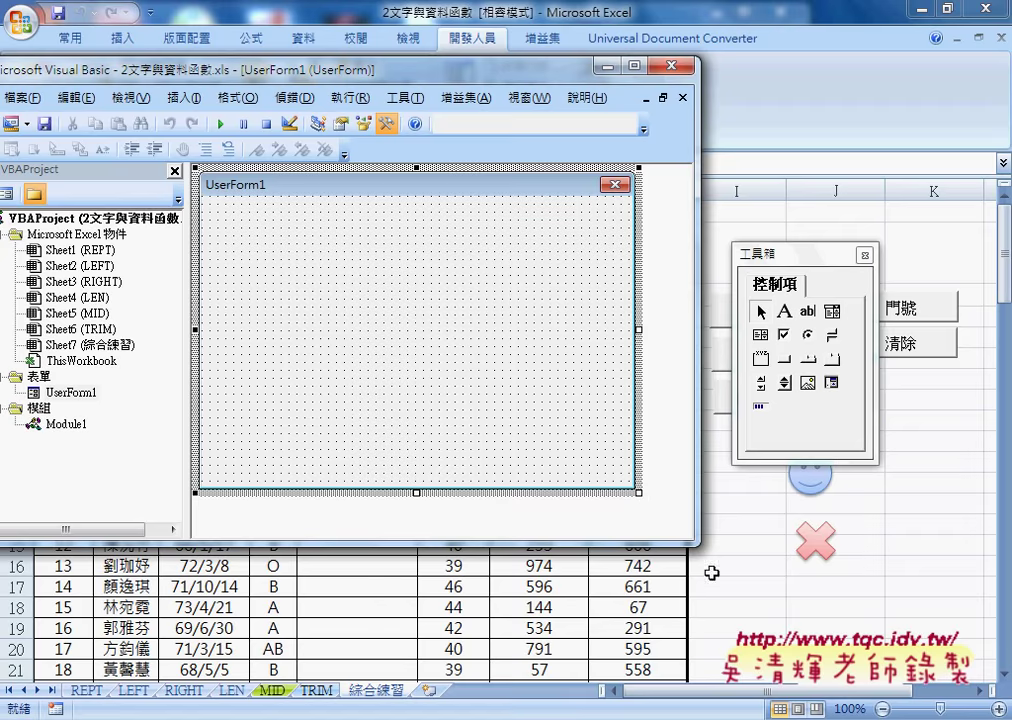
{"action": "left_click_drag", "start_coordinate": [693, 541], "coordinate": [903, 657]}
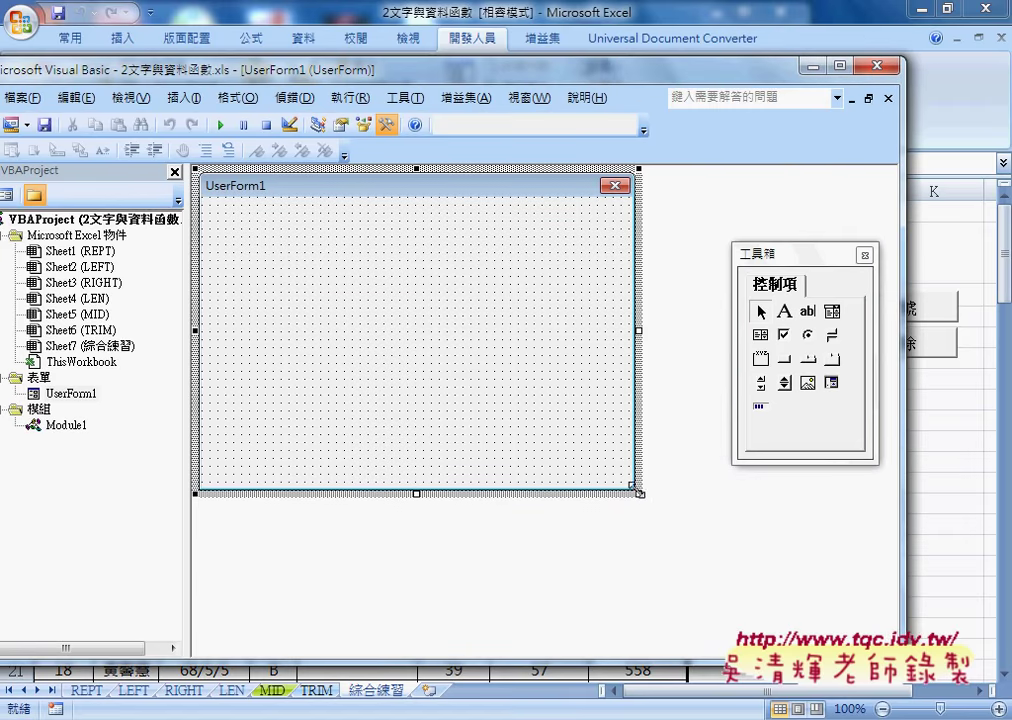
{"action": "mouse_move", "coordinate": [639, 494]}
{"action": "left_mouse_down"}
{"action": "mouse_move", "coordinate": [866, 628]}
{"action": "mouse_move", "coordinate": [686, 506]}
{"action": "left_mouse_up"}
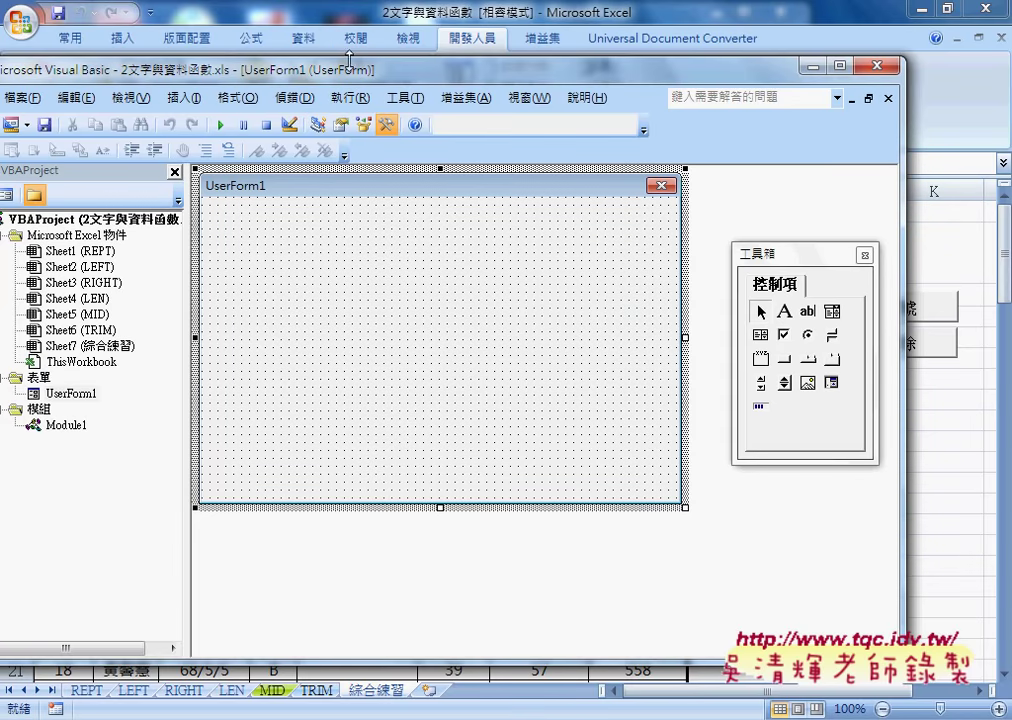
{"action": "left_click_drag", "start_coordinate": [414, 71], "coordinate": [479, 67]}
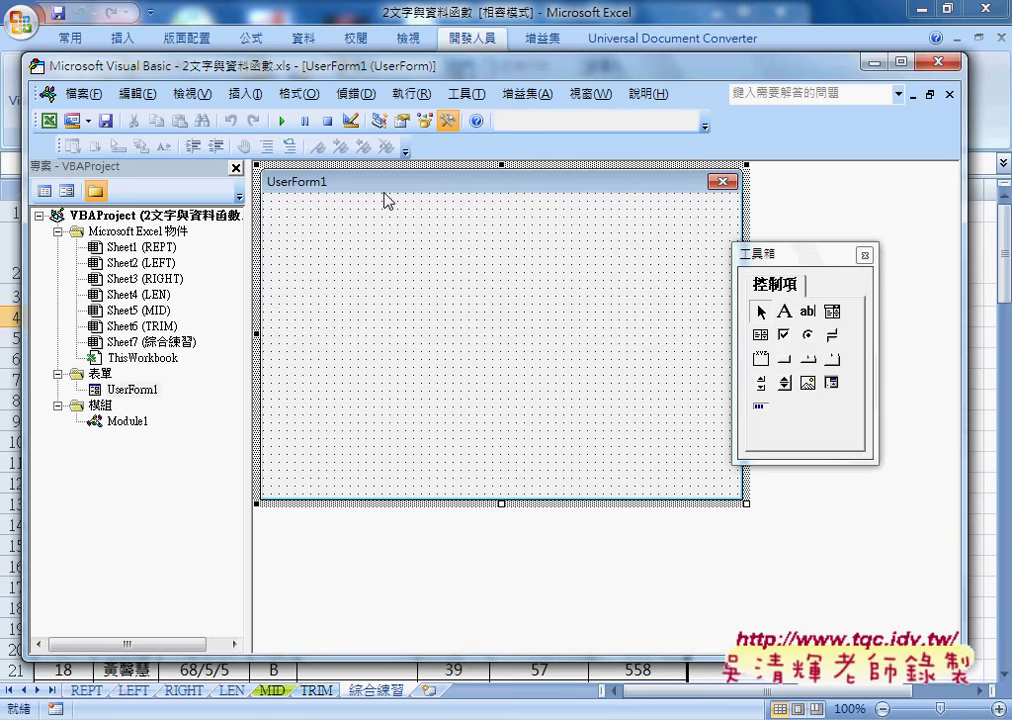
{"action": "left_click", "coordinate": [135, 390]}
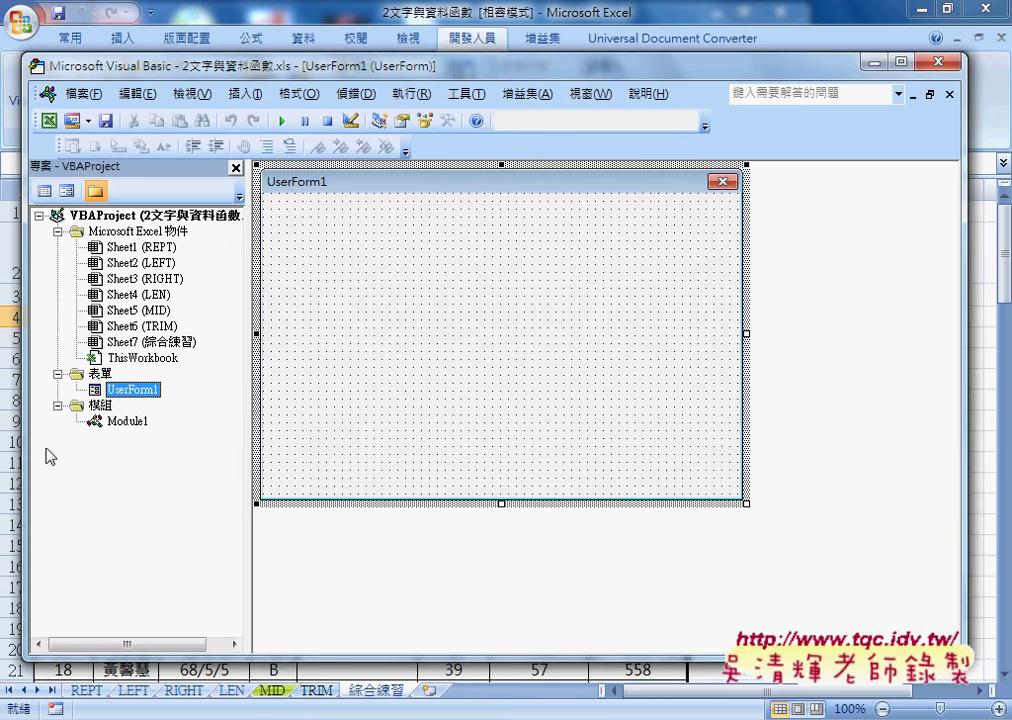
Show the Properties window below the project tree, displaying UserForm1's properties.
{"action": "left_click", "coordinate": [206, 94]}
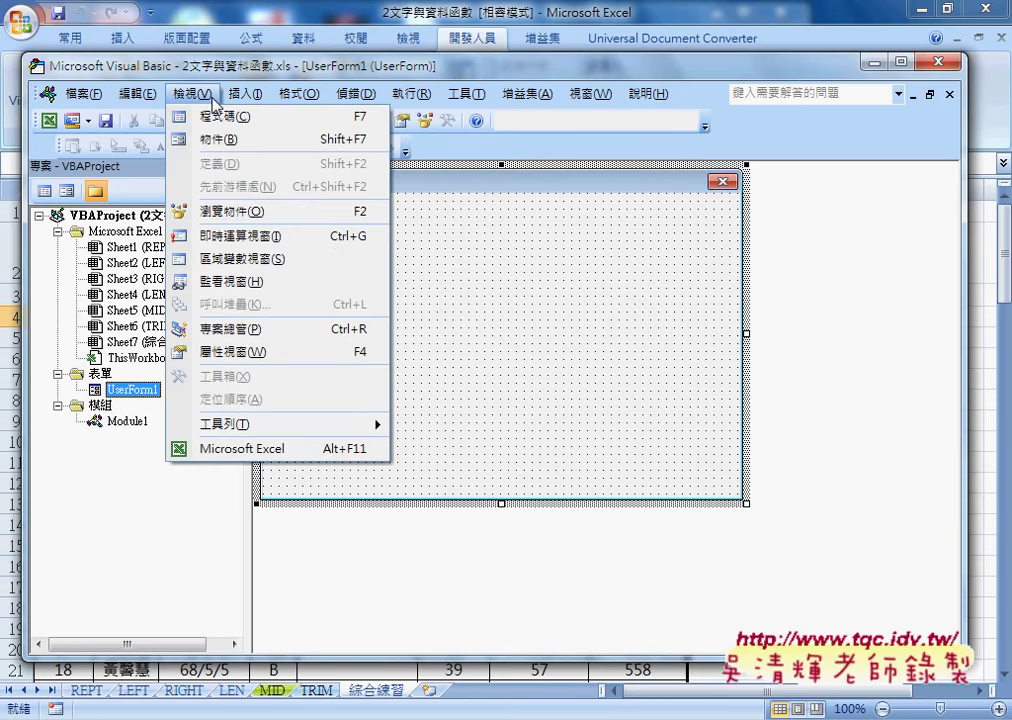
{"action": "left_click", "coordinate": [230, 352]}
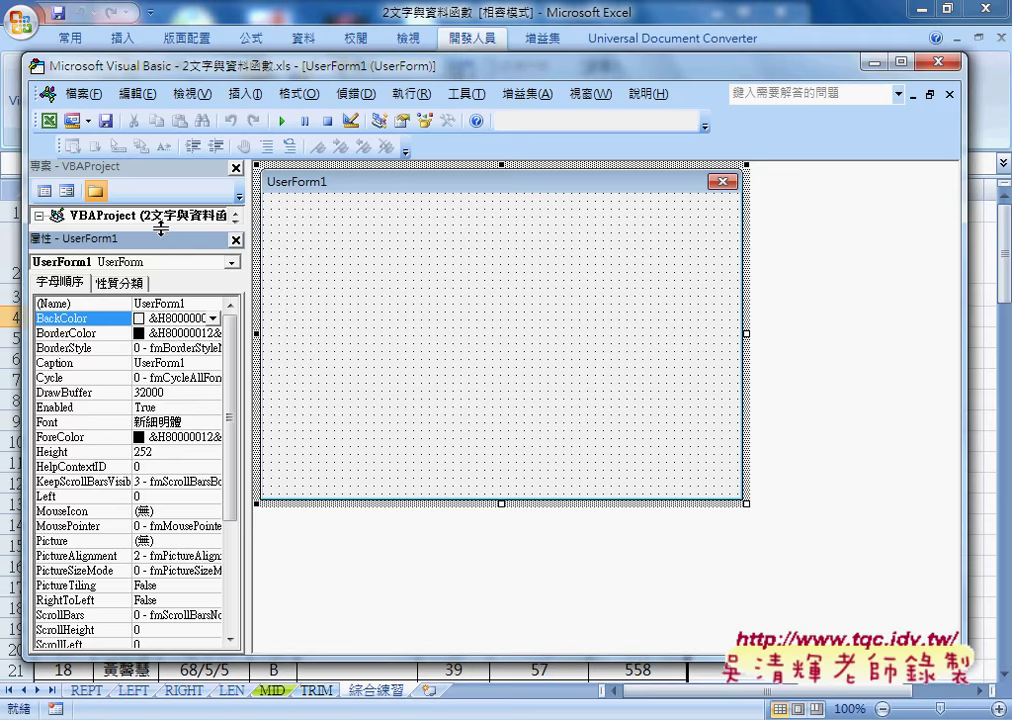
{"action": "left_click_drag", "start_coordinate": [159, 281], "coordinate": [163, 455]}
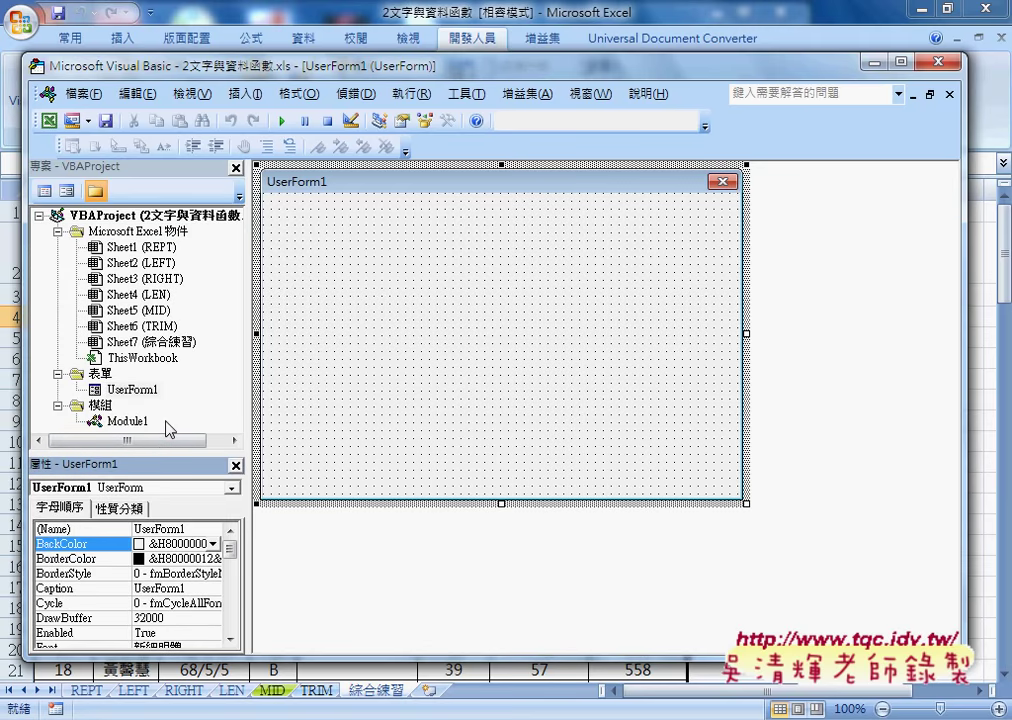
{"action": "left_click", "coordinate": [138, 389]}
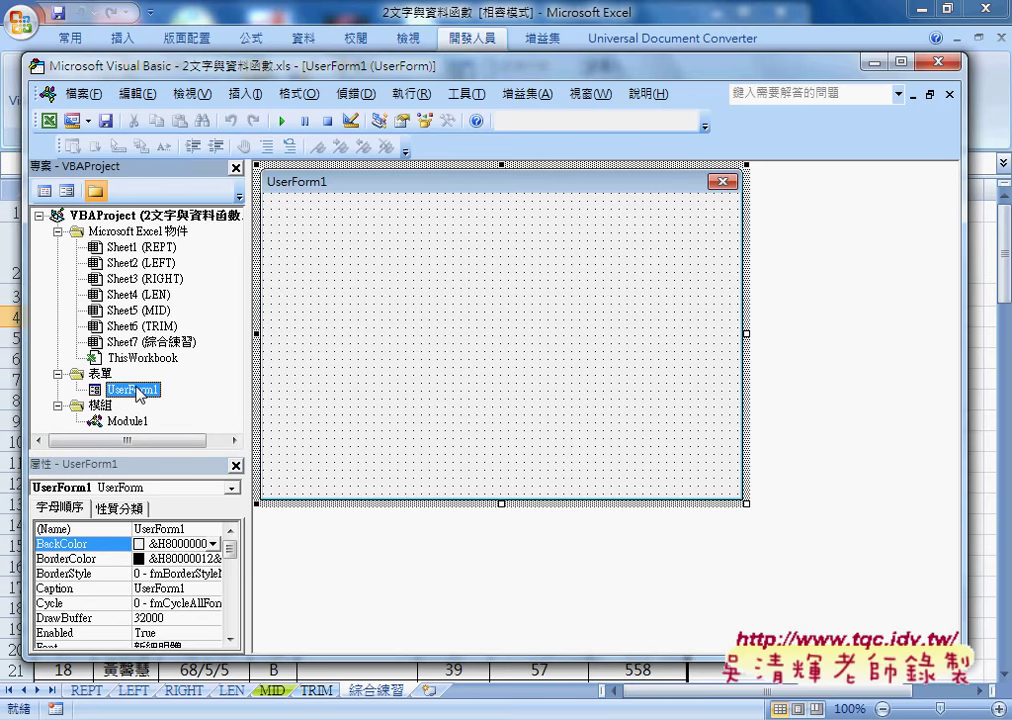
Try setting the form's (Name) to 'home' and dismiss the resulting name error.
{"action": "left_click", "coordinate": [70, 530]}
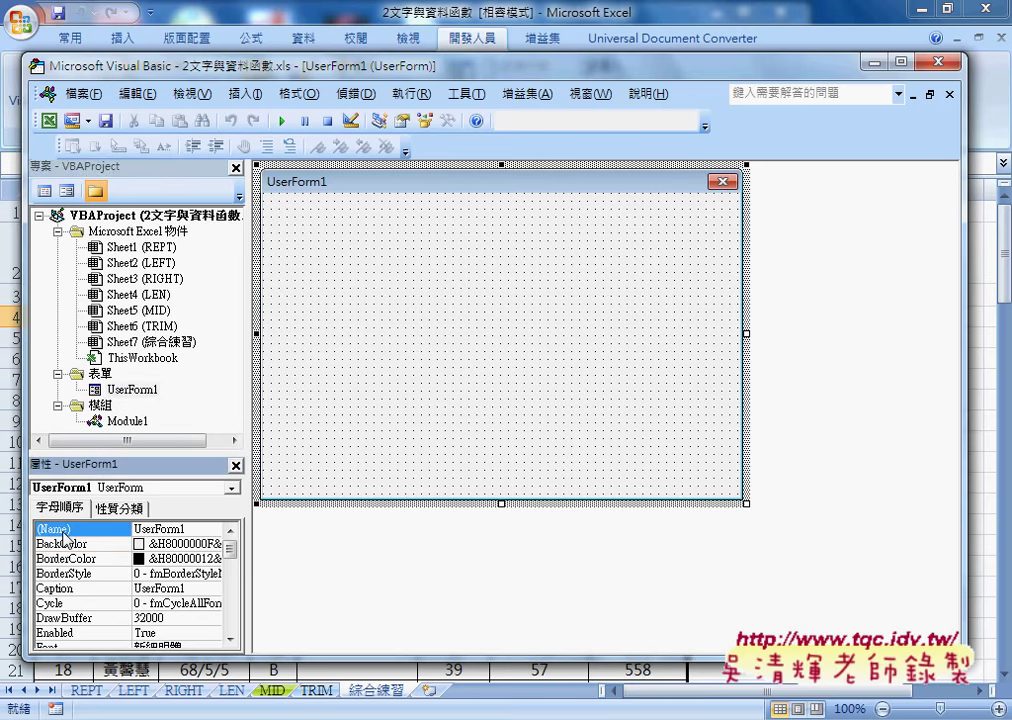
{"action": "double_click", "coordinate": [199, 528]}
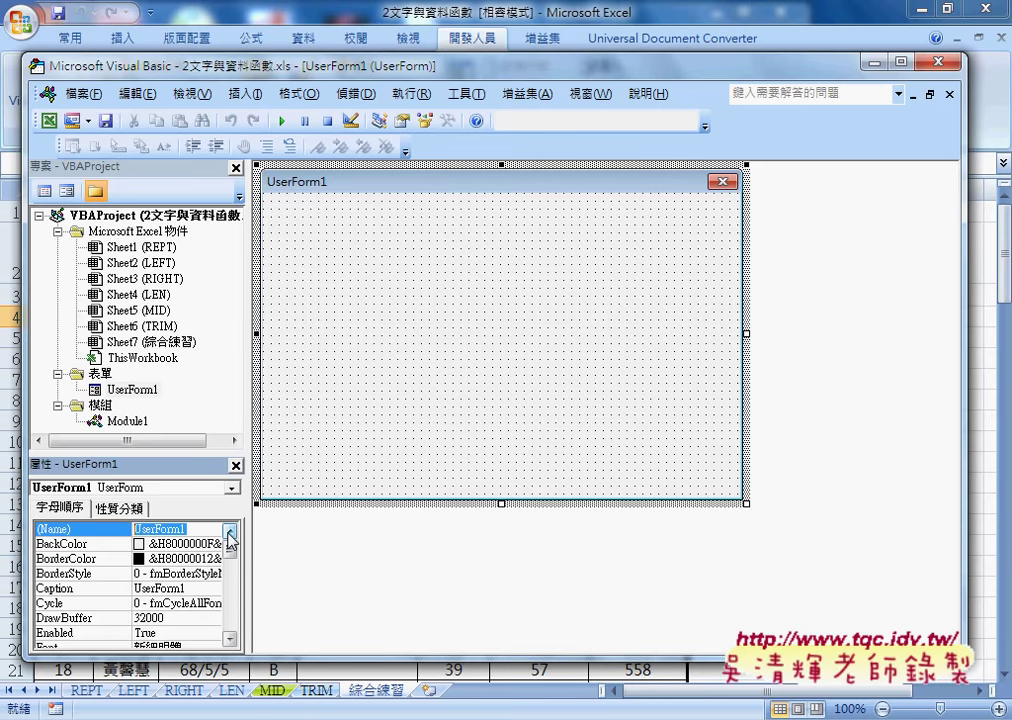
{"action": "type", "text": "h"}
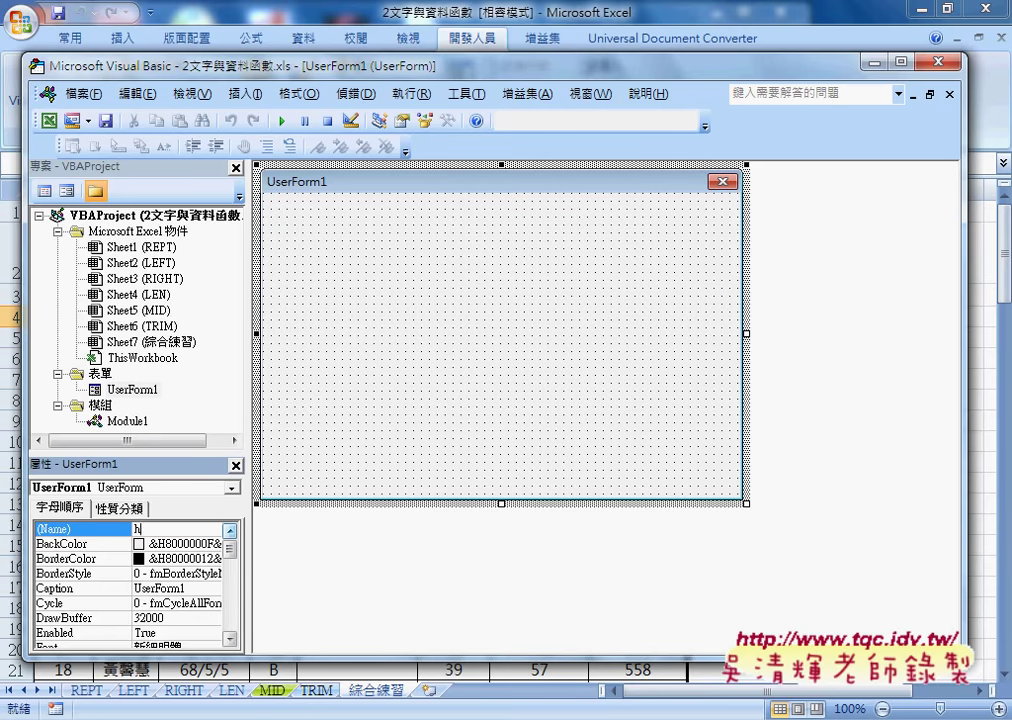
{"action": "type", "text": "ome"}
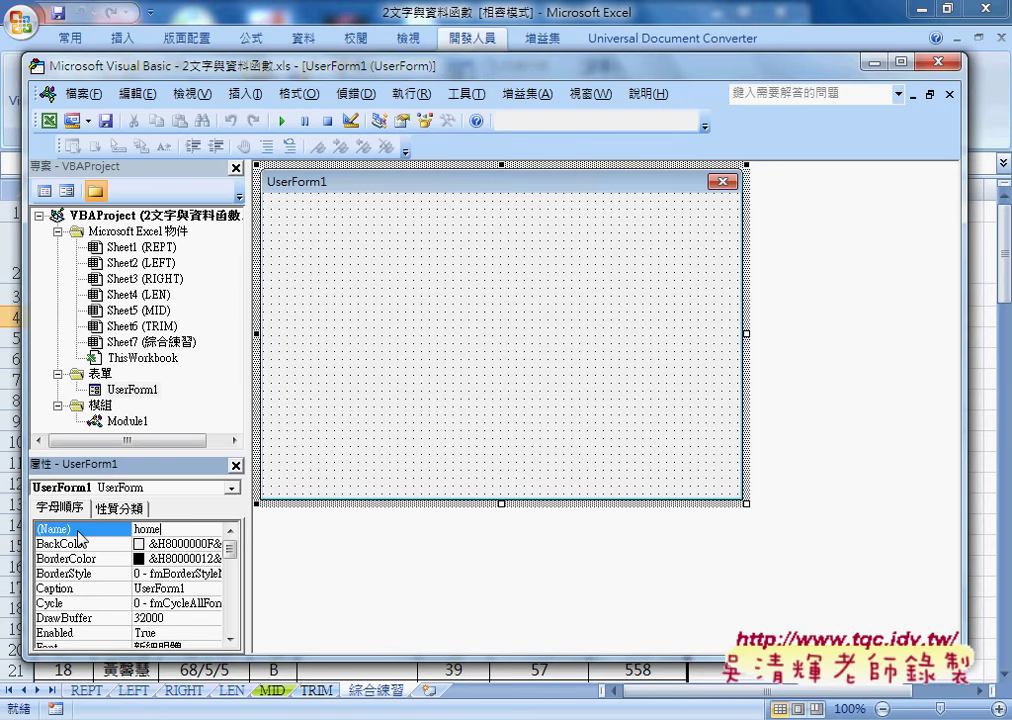
{"action": "left_click", "coordinate": [66, 588]}
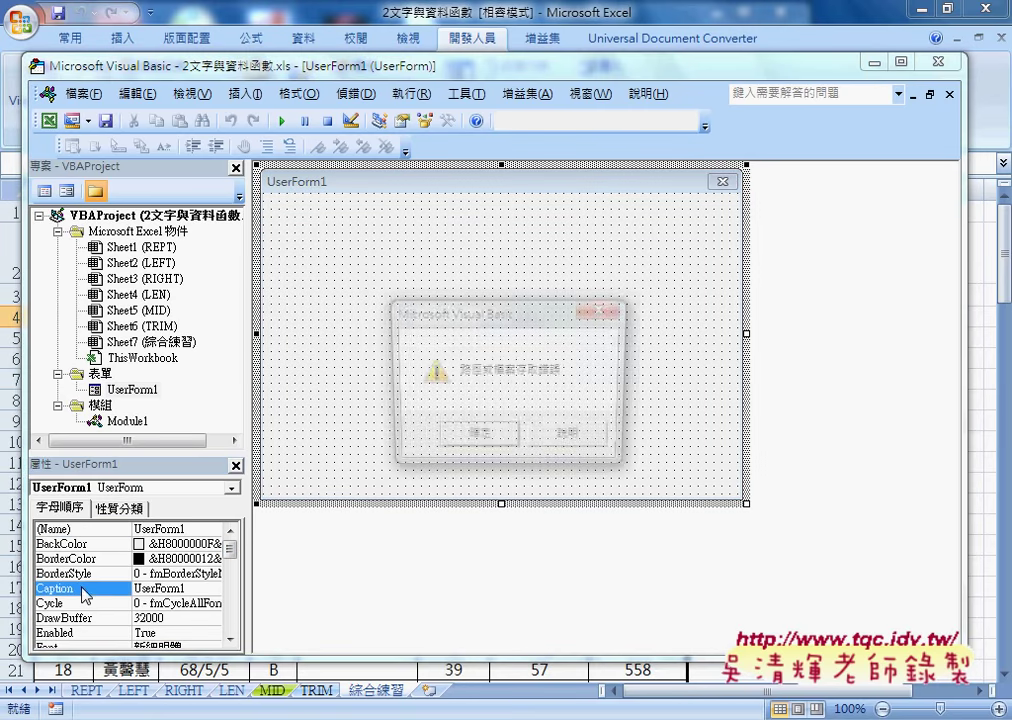
{"action": "left_click", "coordinate": [475, 447]}
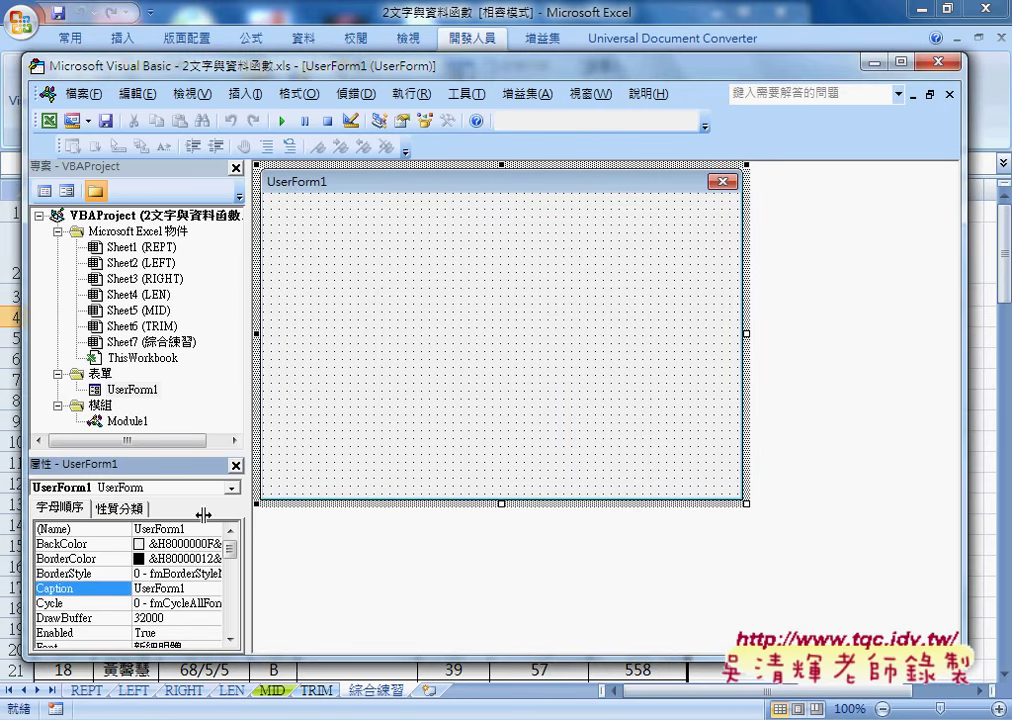
Set the form's (Name) property to home2 instead.
{"action": "left_click", "coordinate": [137, 528]}
{"action": "double_click", "coordinate": [150, 528]}
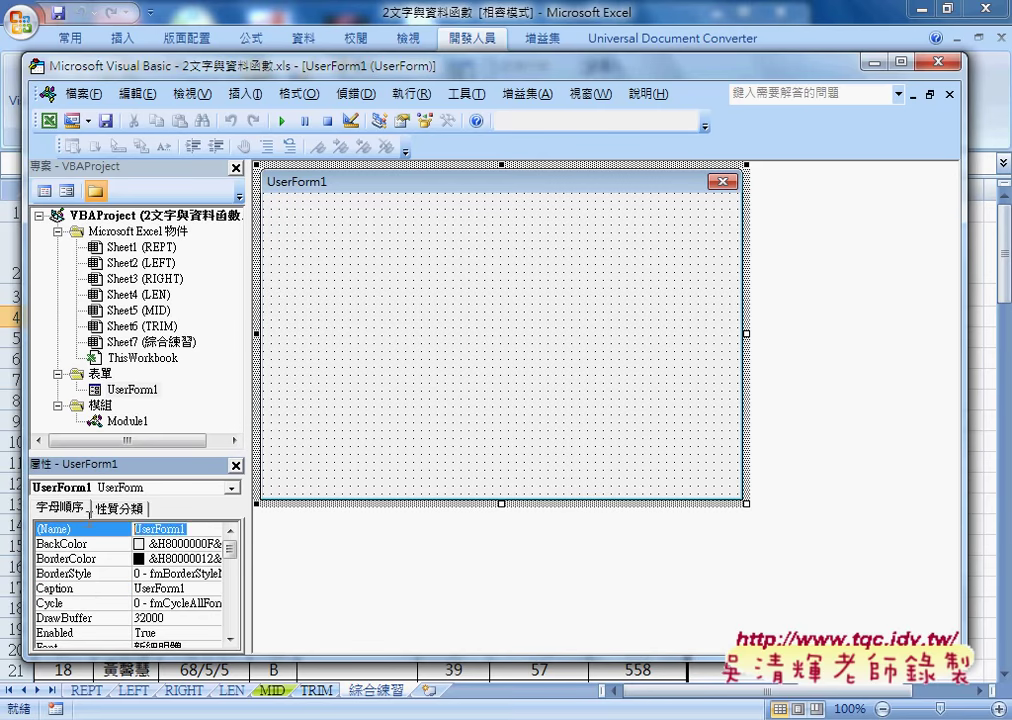
{"action": "type", "text": "hom"}
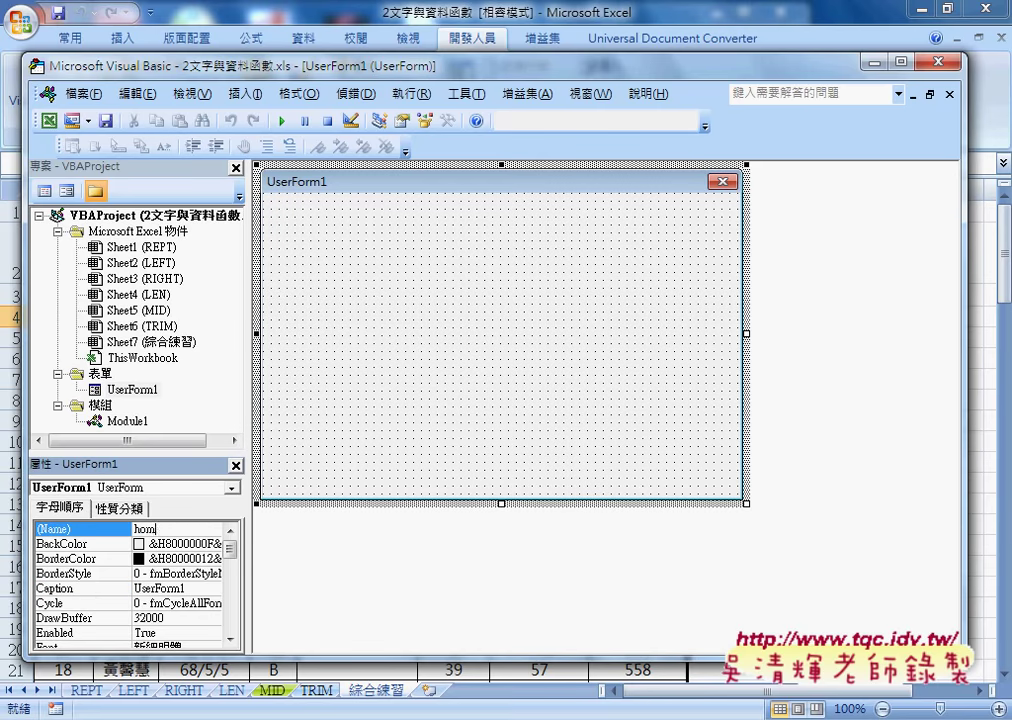
{"action": "type", "text": "e"}
{"action": "type", "text": "2"}
{"action": "key", "text": "Return"}
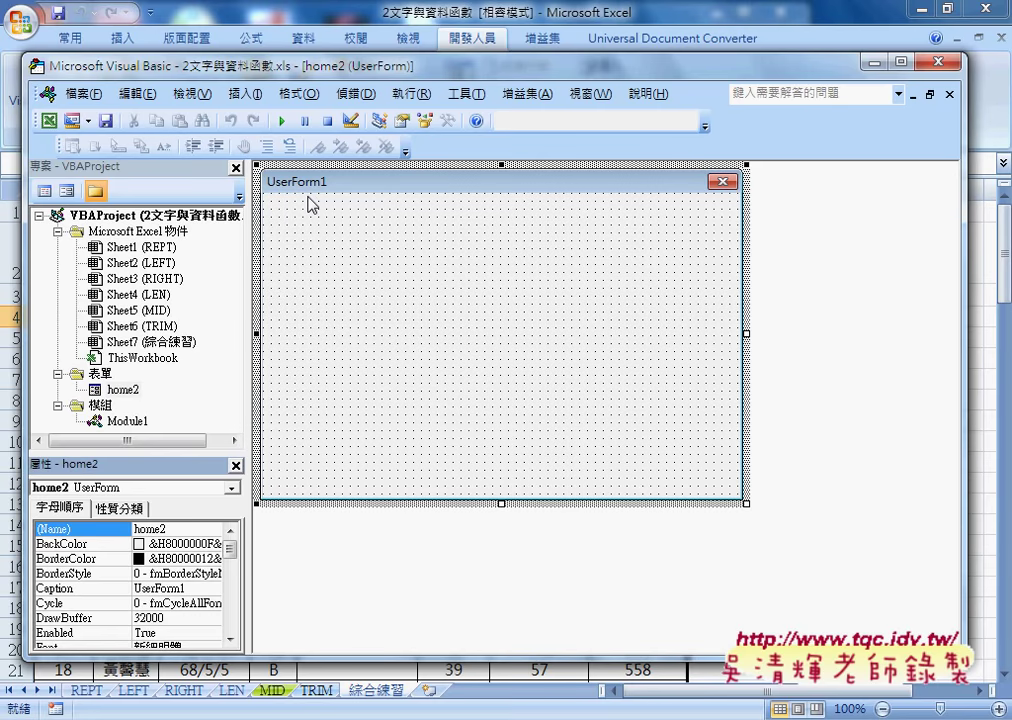
{"action": "left_click", "coordinate": [75, 592]}
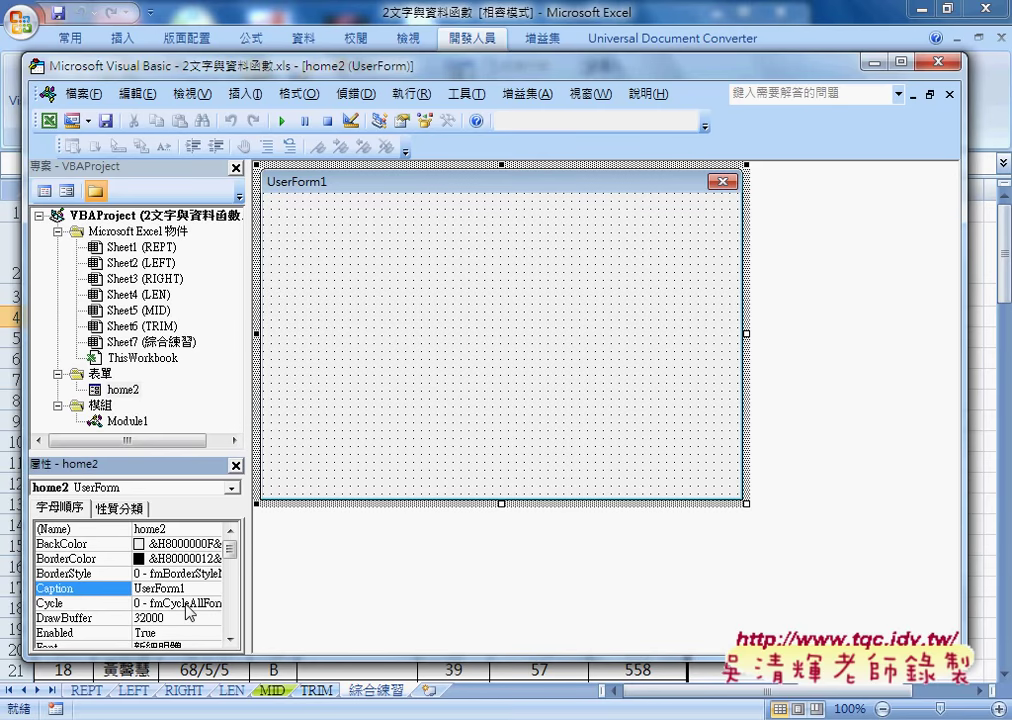
Set the home2 userform's Caption to 會員系統.
{"action": "double_click", "coordinate": [160, 588]}
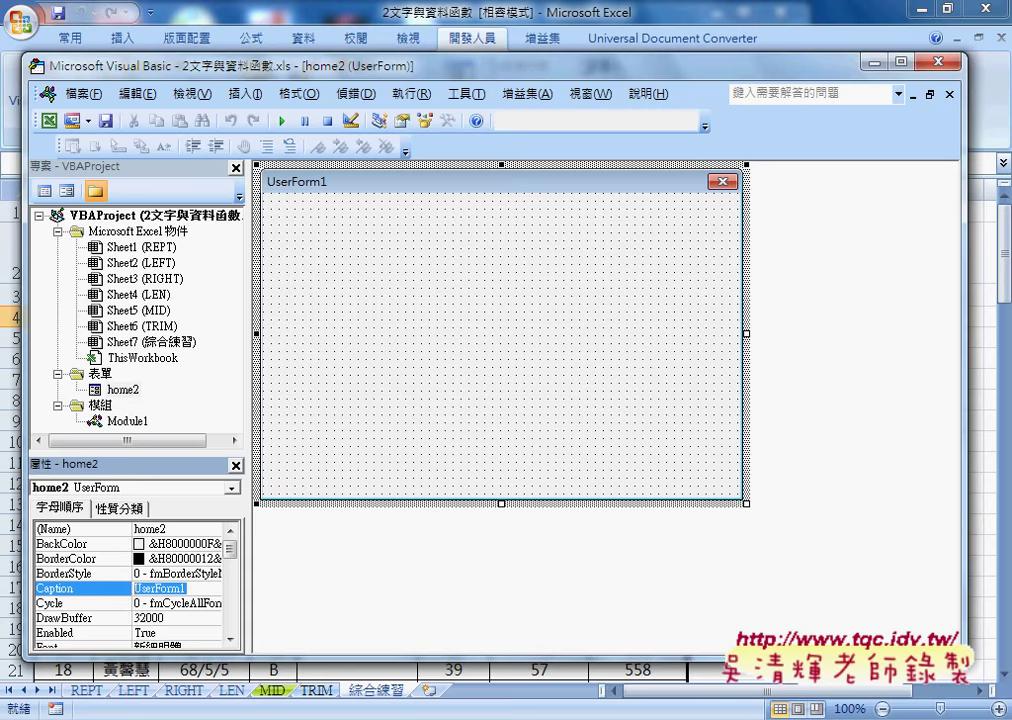
{"action": "left_click", "coordinate": [770, 716]}
{"action": "left_click", "coordinate": [840, 610]}
{"action": "type", "text": "會"}
{"action": "type", "text": "員"}
{"action": "type", "text": "系ㄊㄨㄥ"}
{"action": "type", "text": "統"}
{"action": "key", "text": "Return"}
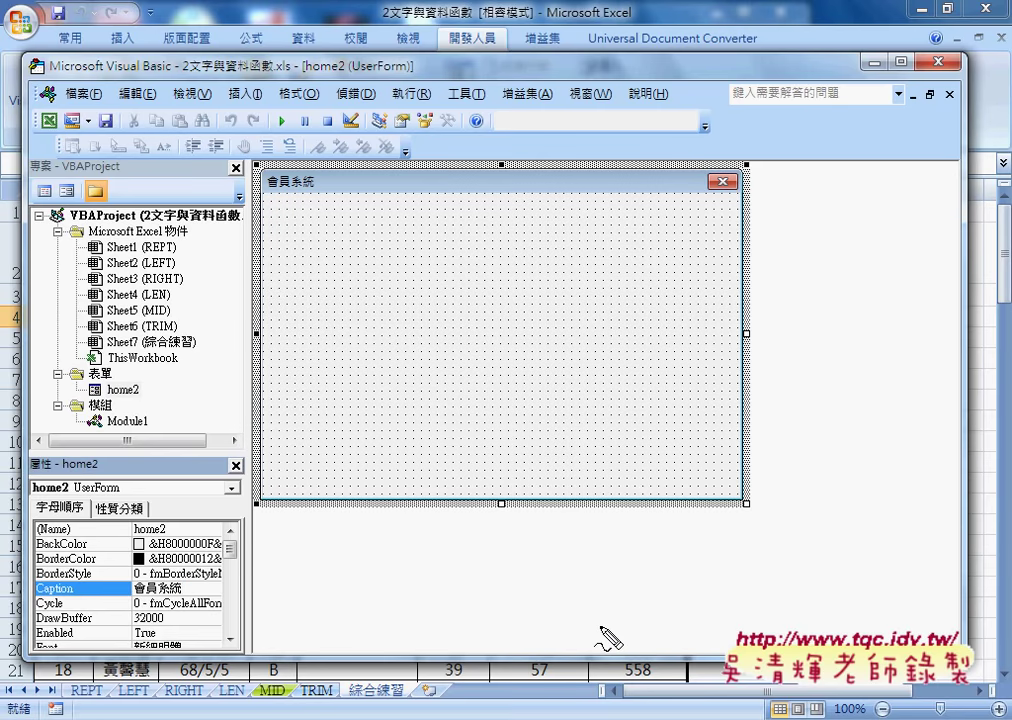
Ink-highlight the Caption value, form title and home2, then show the Toolbox.
{"action": "mouse_move", "coordinate": [80, 603]}
{"action": "left_mouse_down"}
{"action": "mouse_move", "coordinate": [62, 605]}
{"action": "mouse_move", "coordinate": [200, 600]}
{"action": "left_mouse_up"}
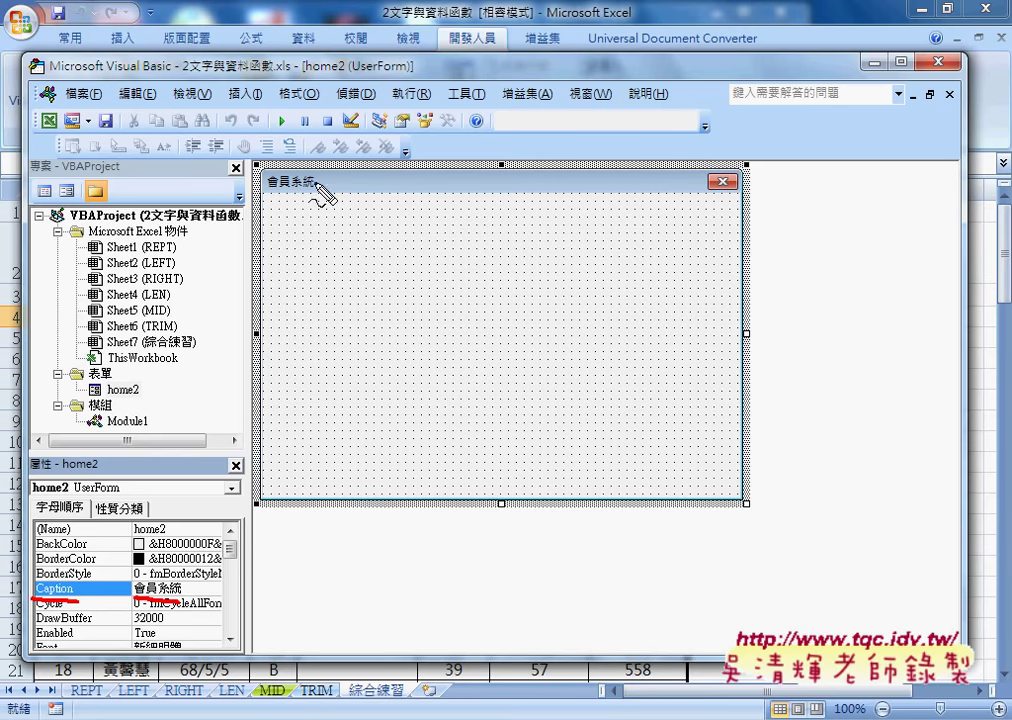
{"action": "left_click_drag", "start_coordinate": [308, 206], "coordinate": [348, 182]}
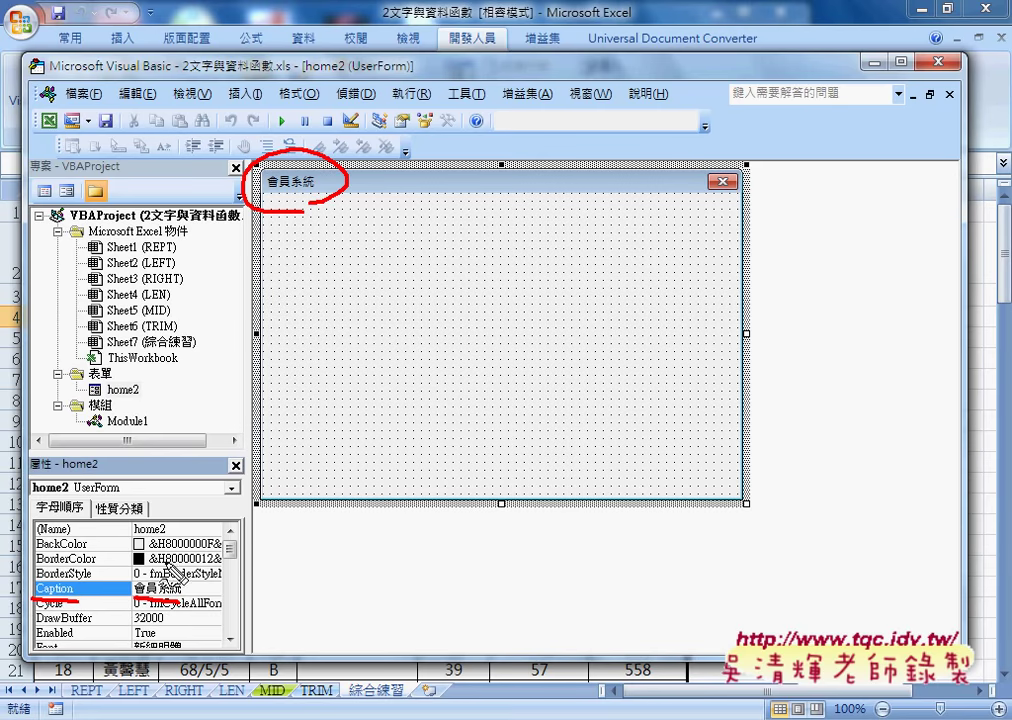
{"action": "mouse_move", "coordinate": [166, 582]}
{"action": "left_mouse_down"}
{"action": "mouse_move", "coordinate": [278, 212]}
{"action": "mouse_move", "coordinate": [292, 265]}
{"action": "left_mouse_up"}
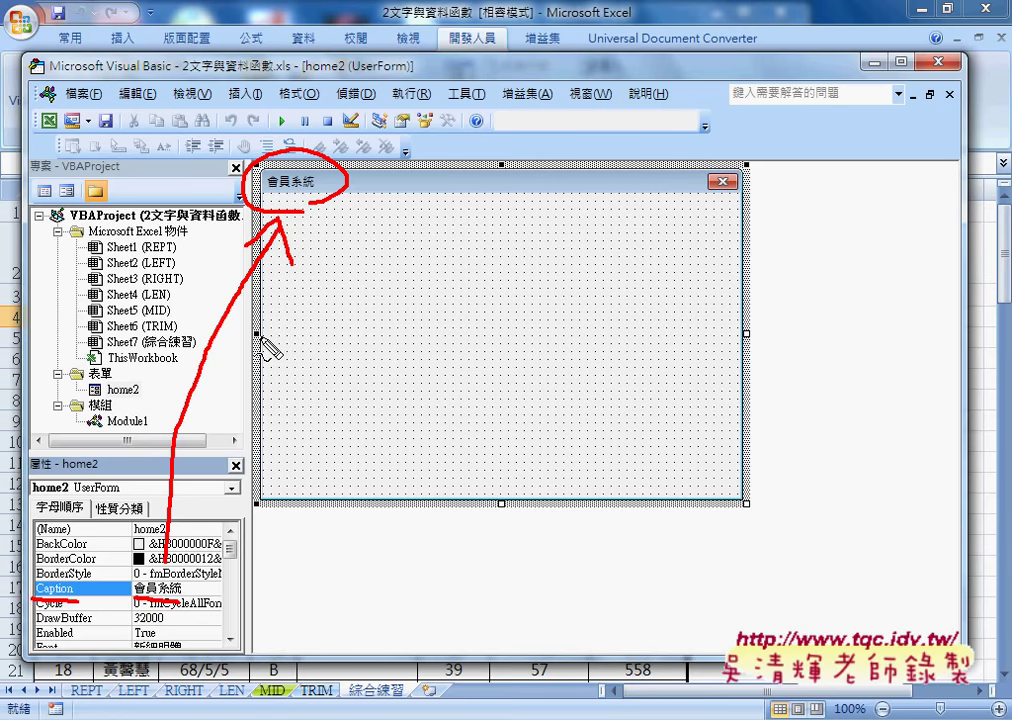
{"action": "left_click_drag", "start_coordinate": [100, 398], "coordinate": [137, 396]}
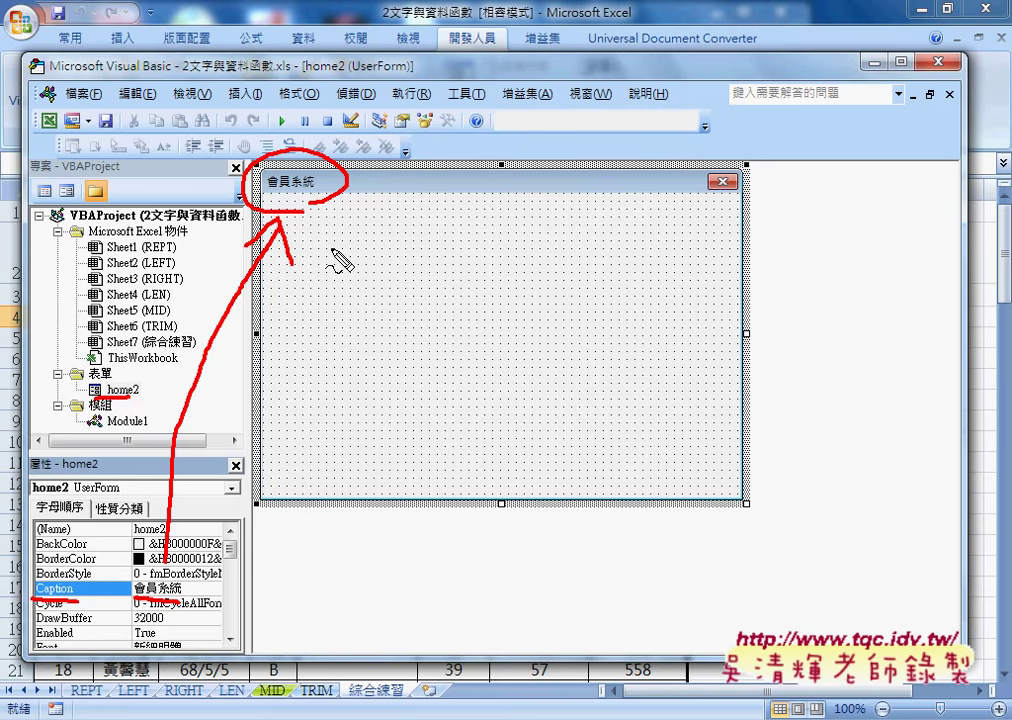
{"action": "key", "text": "Escape"}
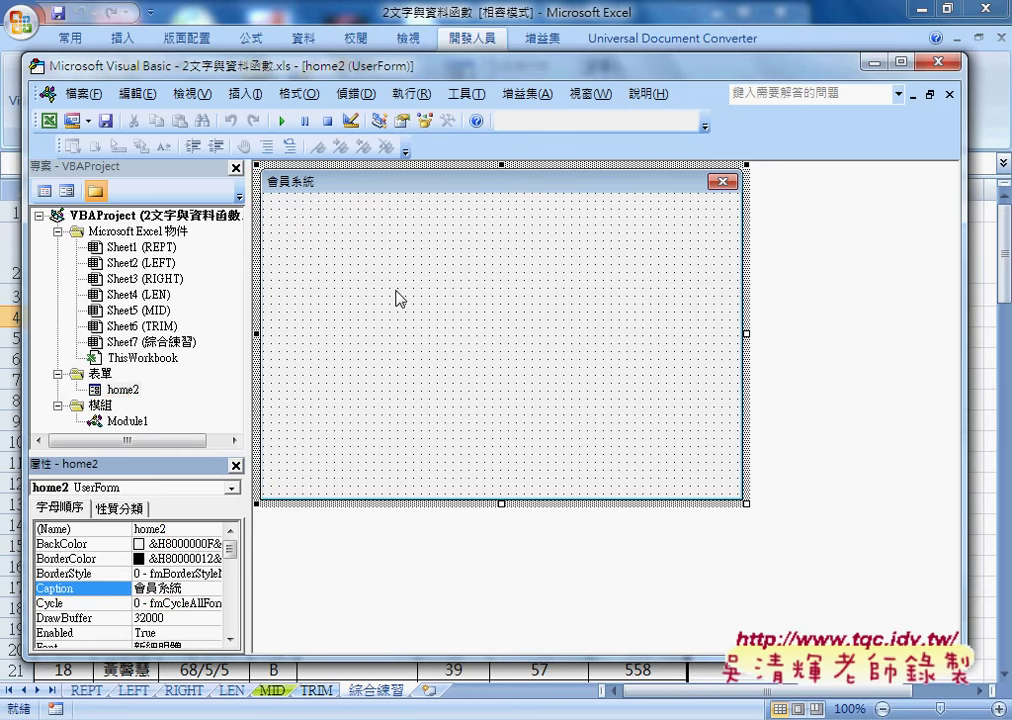
{"action": "left_click", "coordinate": [400, 298]}
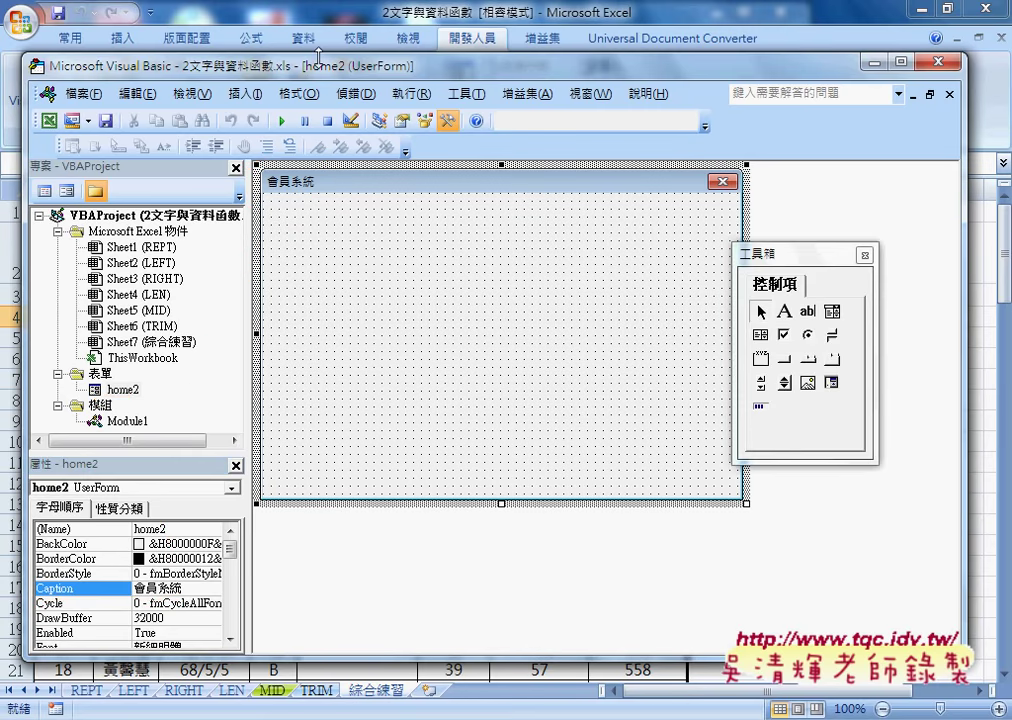
Reposition and resize the Visual Basic editor window over the worksheet.
{"action": "mouse_move", "coordinate": [325, 72]}
{"action": "left_mouse_down"}
{"action": "mouse_move", "coordinate": [491, 84]}
{"action": "mouse_move", "coordinate": [524, 118]}
{"action": "left_mouse_up"}
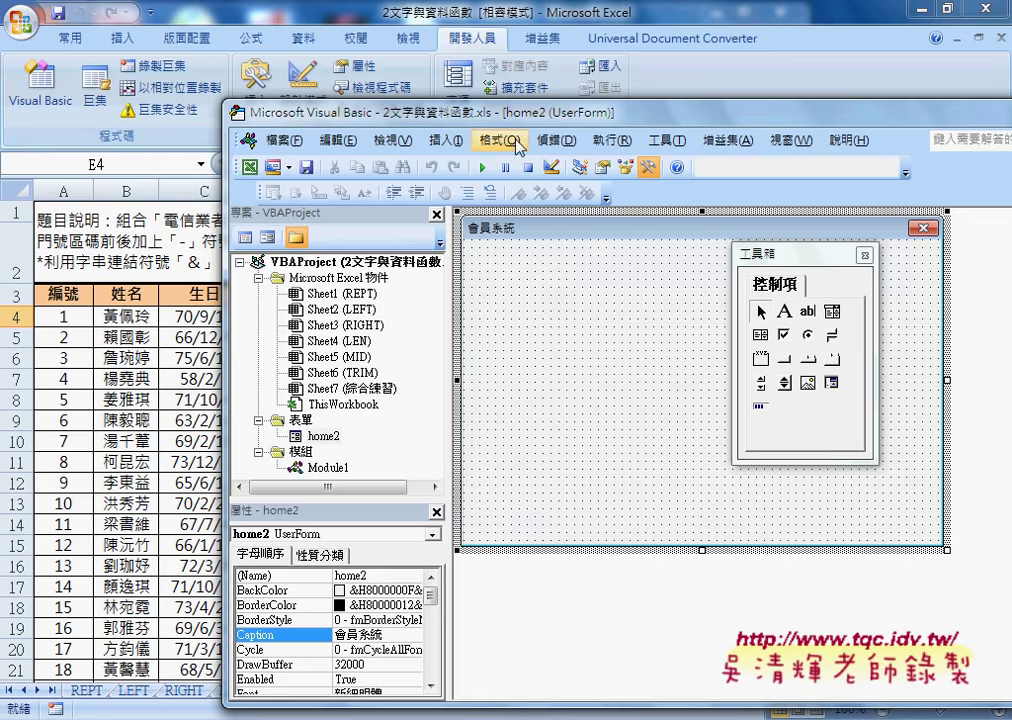
{"action": "left_click_drag", "start_coordinate": [496, 104], "coordinate": [496, 322]}
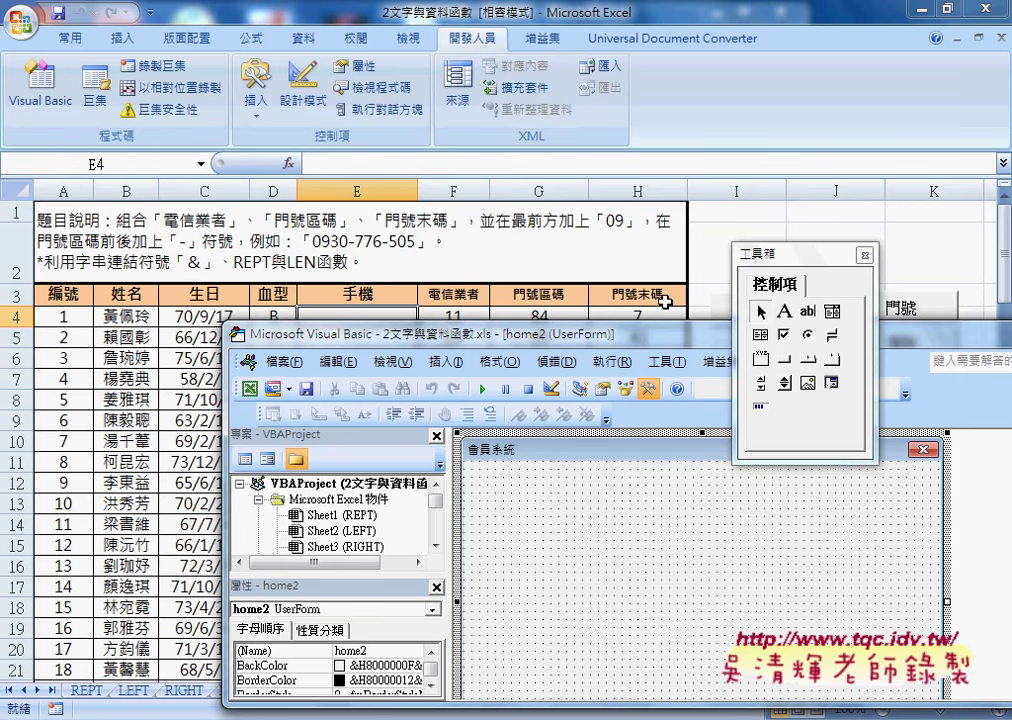
{"action": "mouse_move", "coordinate": [617, 324]}
{"action": "left_mouse_down"}
{"action": "mouse_move", "coordinate": [617, 63]}
{"action": "mouse_move", "coordinate": [403, 68]}
{"action": "left_mouse_up"}
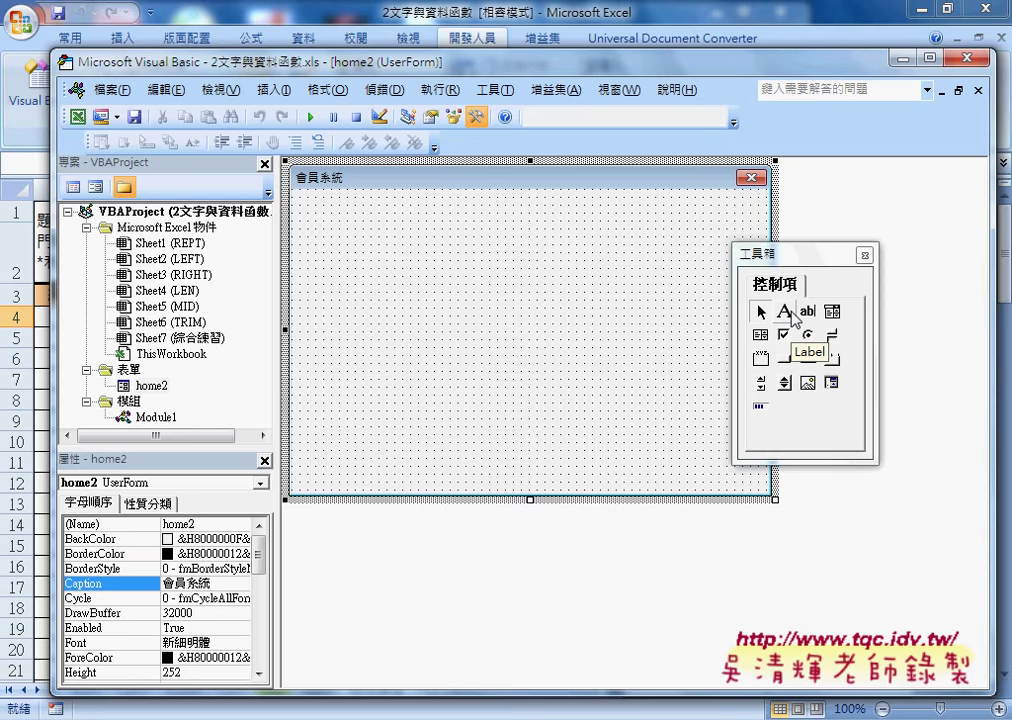
Frame the Toolbox with ink marks, then close it with its X button.
{"action": "left_click_drag", "start_coordinate": [792, 316], "coordinate": [804, 322]}
{"action": "left_click_drag", "start_coordinate": [725, 235], "coordinate": [722, 445]}
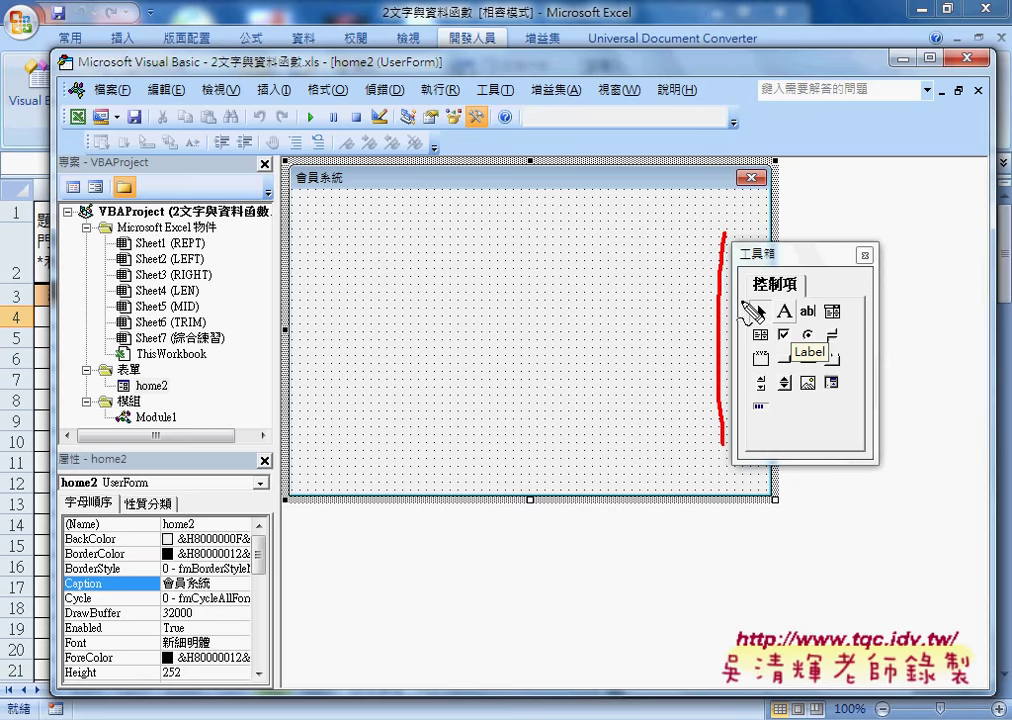
{"action": "mouse_move", "coordinate": [745, 233]}
{"action": "left_mouse_down"}
{"action": "mouse_move", "coordinate": [866, 230]}
{"action": "mouse_move", "coordinate": [878, 490]}
{"action": "left_mouse_up"}
{"action": "left_click_drag", "start_coordinate": [745, 462], "coordinate": [872, 462]}
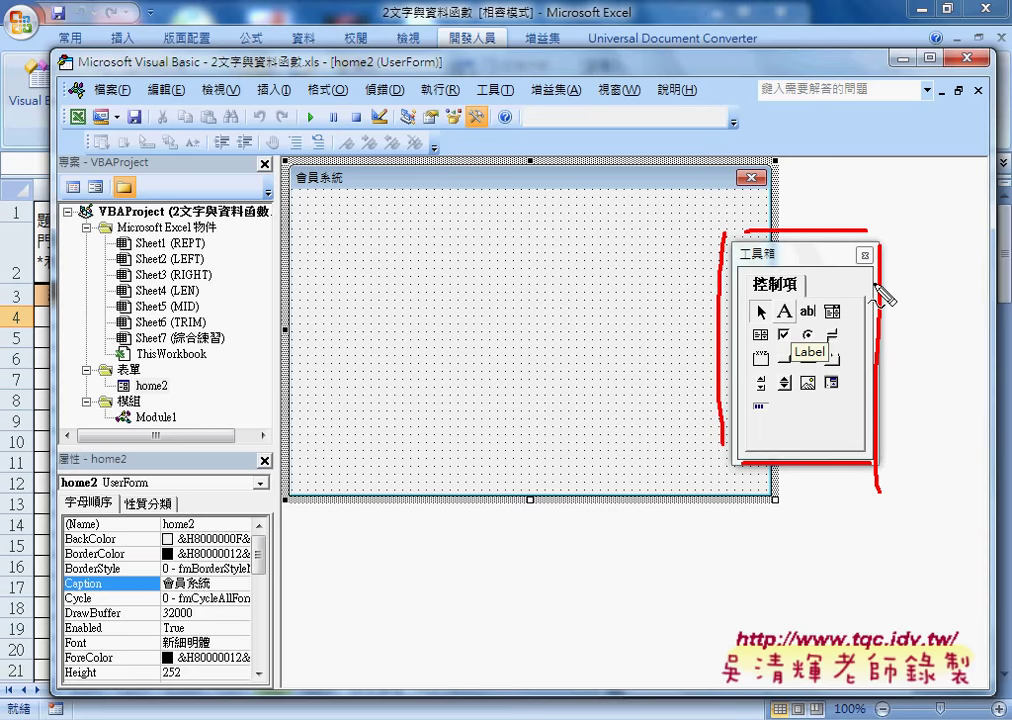
{"action": "left_click_drag", "start_coordinate": [866, 244], "coordinate": [868, 270]}
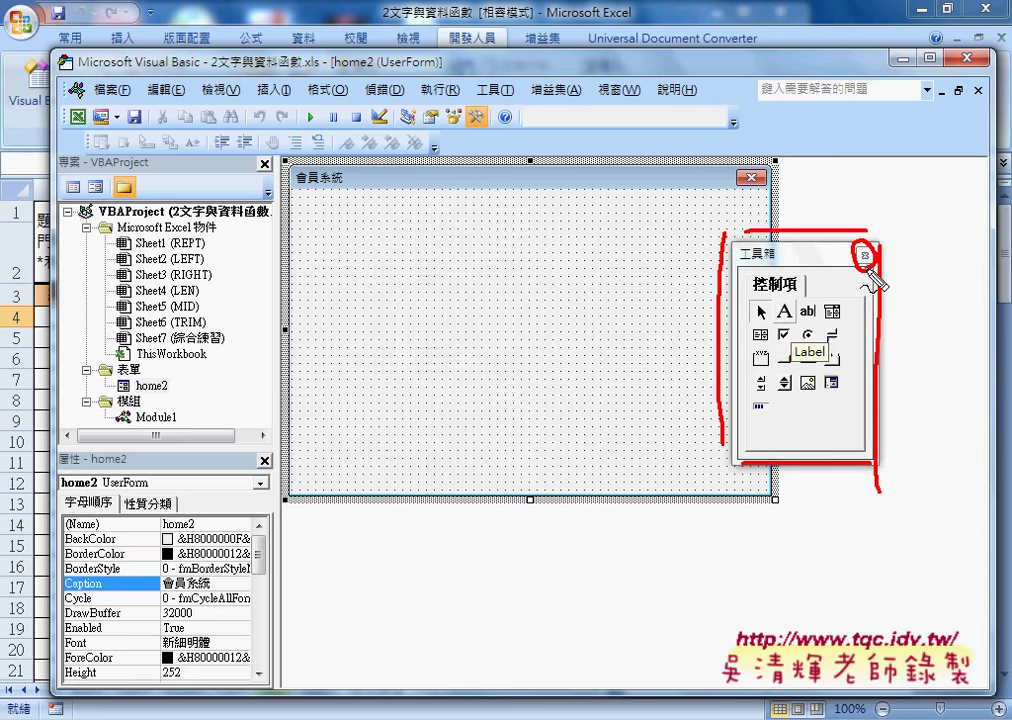
{"action": "key", "text": "Escape"}
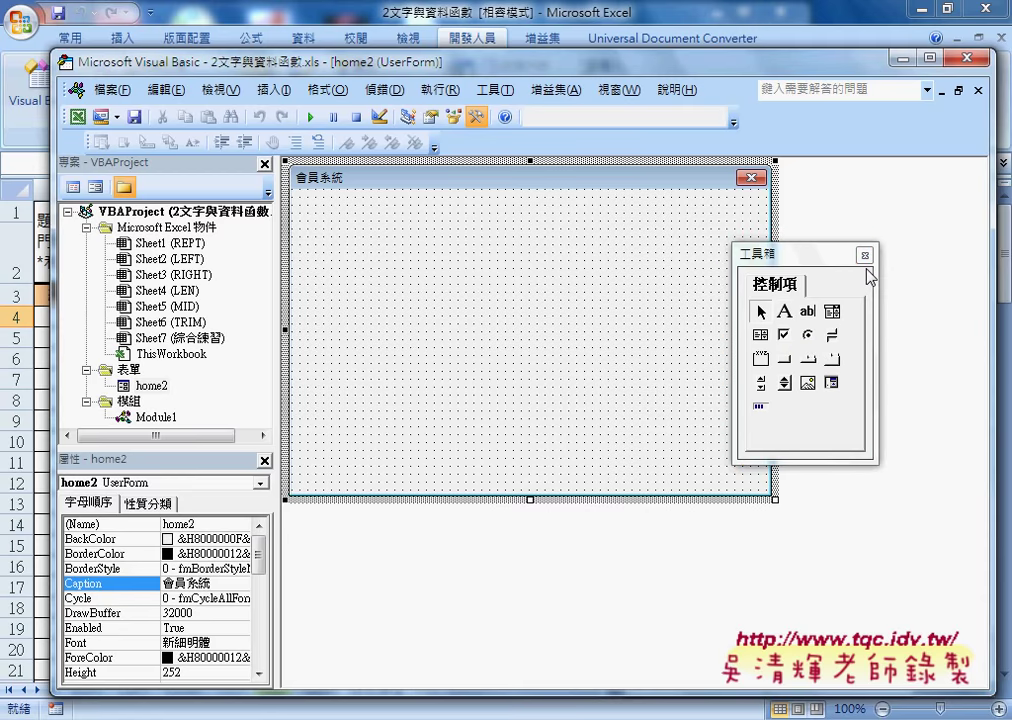
{"action": "left_click", "coordinate": [865, 255]}
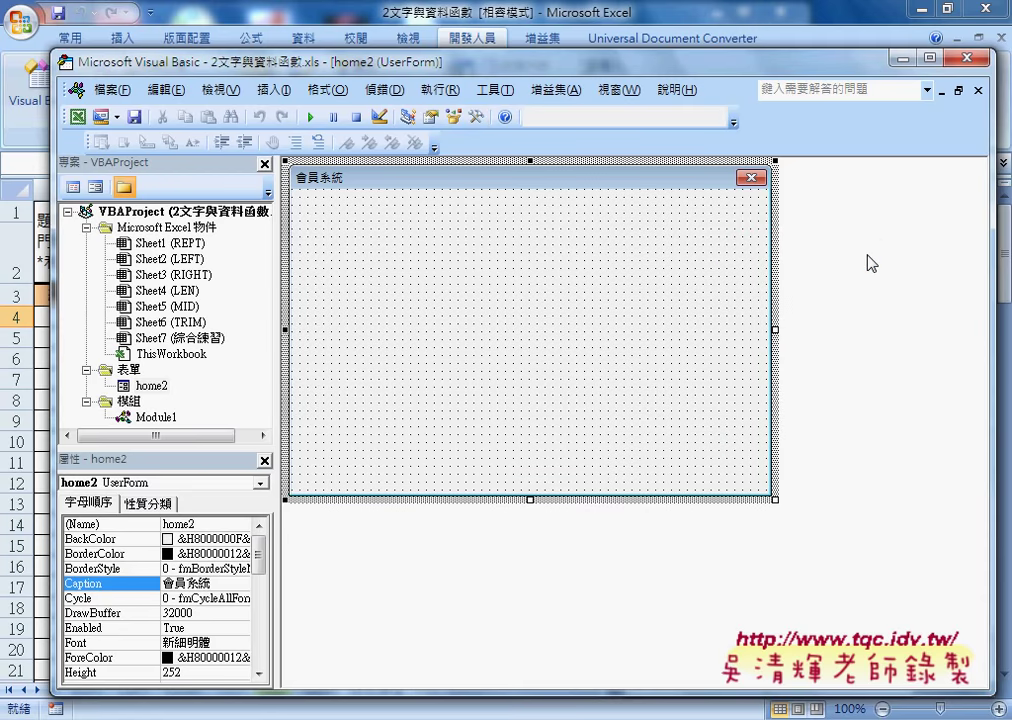
Show the Toolbox again through the View menu's 工具箱 command.
{"action": "left_click", "coordinate": [220, 89]}
{"action": "left_click", "coordinate": [253, 374]}
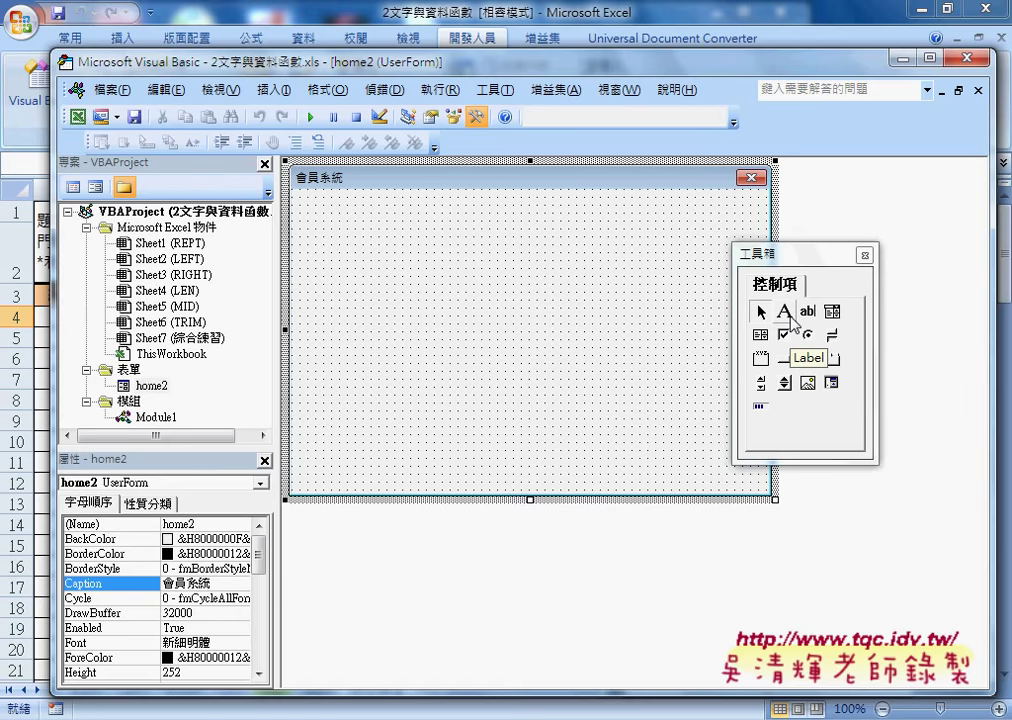
Draw Label1 near the top-left of the 會員系統 form and close the Toolbox.
{"action": "left_click", "coordinate": [786, 313]}
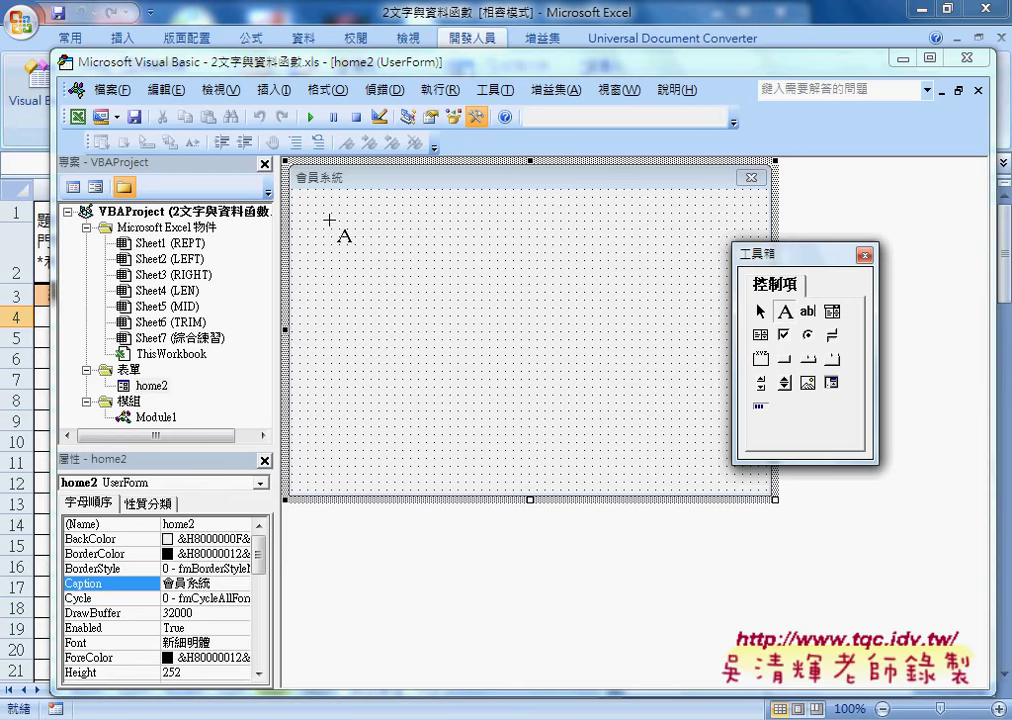
{"action": "mouse_move", "coordinate": [323, 221]}
{"action": "left_mouse_down"}
{"action": "mouse_move", "coordinate": [424, 279]}
{"action": "mouse_move", "coordinate": [452, 262]}
{"action": "left_mouse_up"}
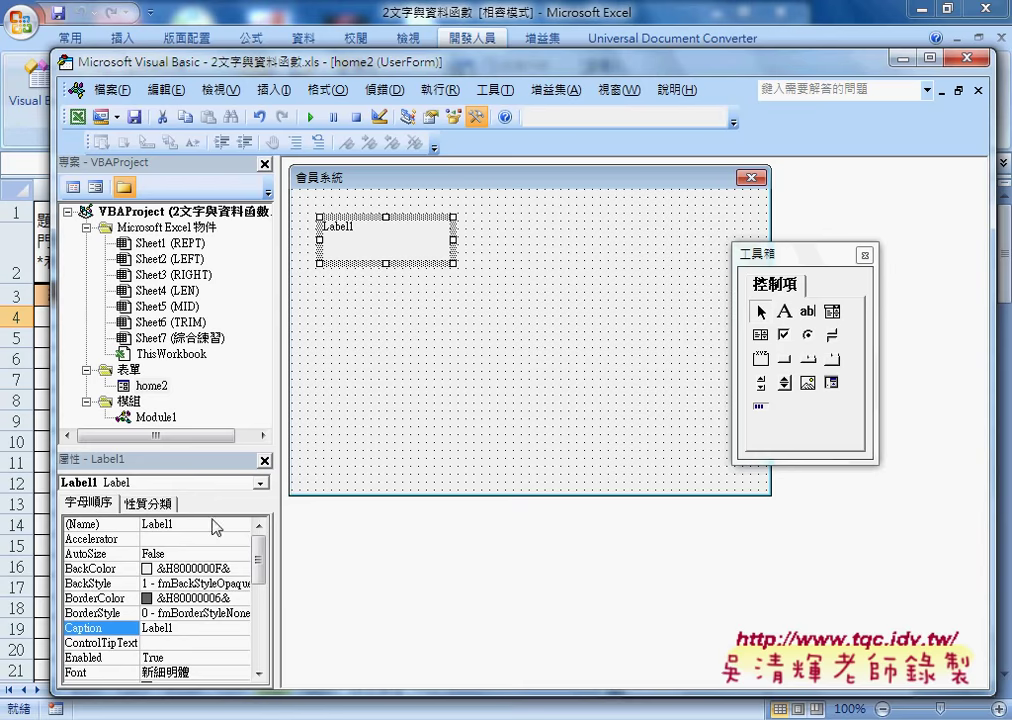
{"action": "left_click", "coordinate": [180, 524]}
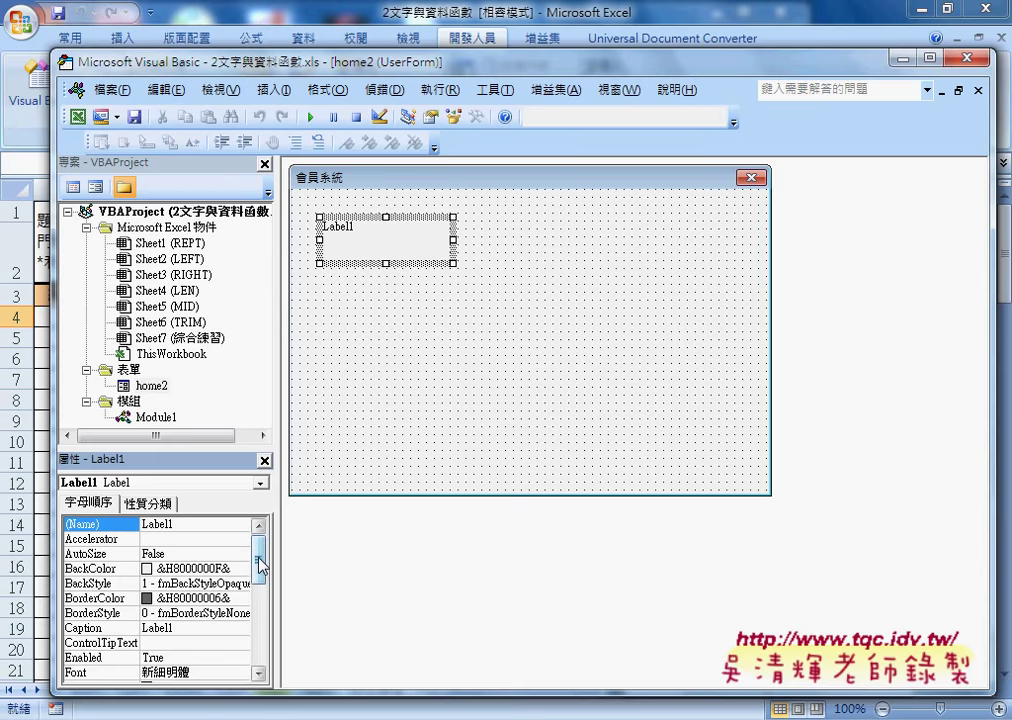
{"action": "left_click_drag", "start_coordinate": [259, 564], "coordinate": [261, 577]}
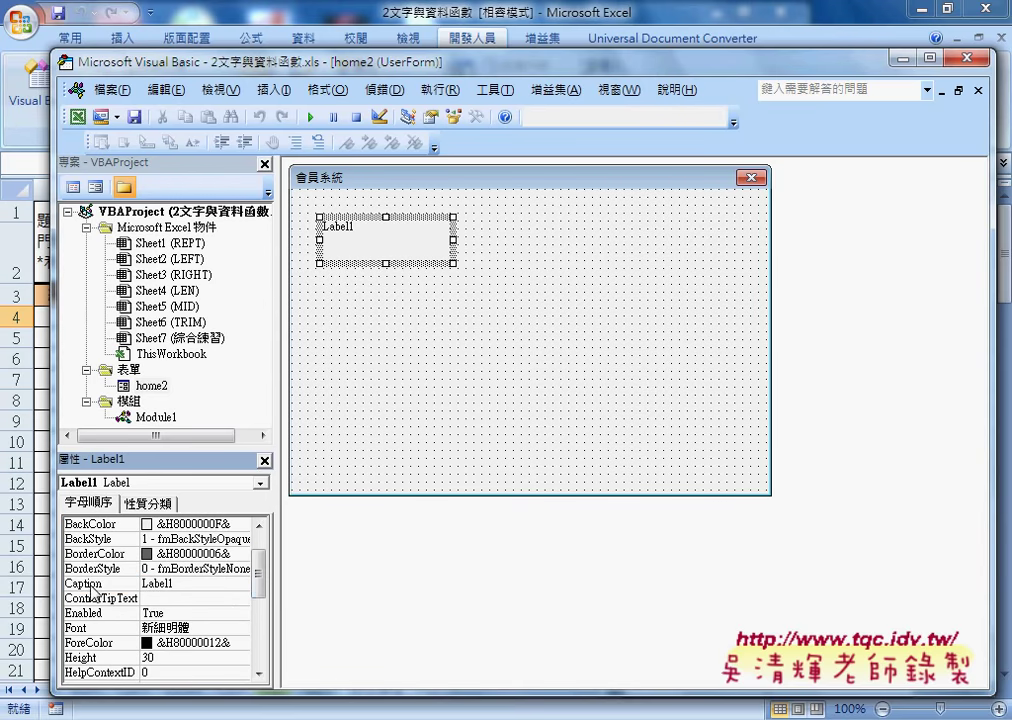
Change Label1's Caption from Label1 to 姓名 in the Properties window.
{"action": "left_click", "coordinate": [162, 585]}
{"action": "double_click", "coordinate": [162, 585]}
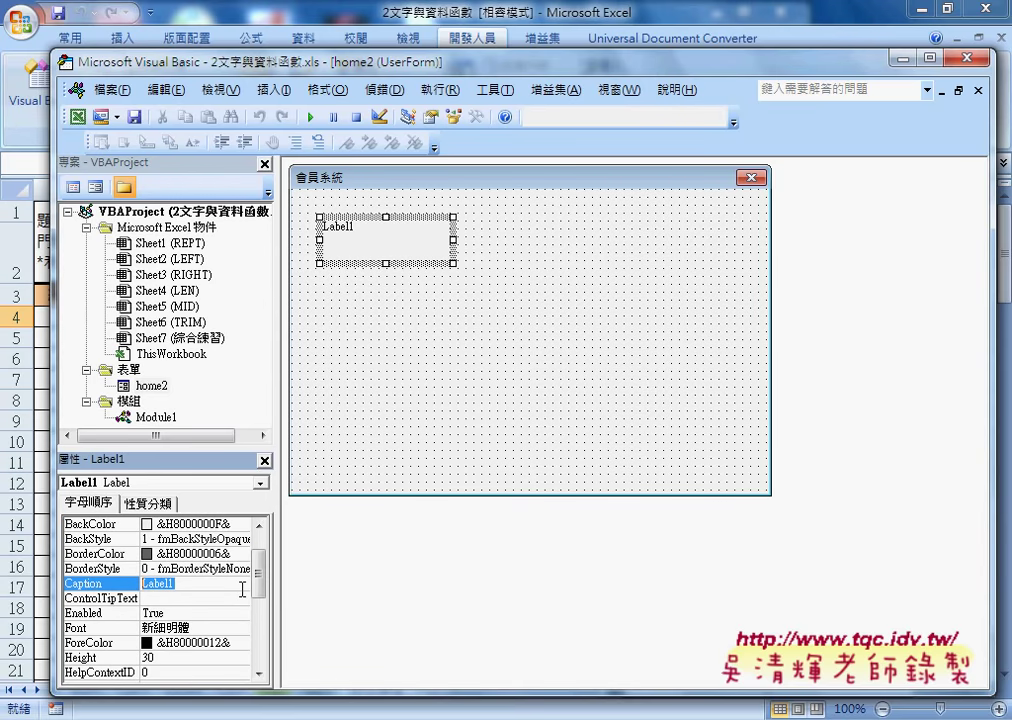
{"action": "type", "text": "姓"}
{"action": "type", "text": "名"}
{"action": "key", "text": "Down"}
{"action": "key", "text": "Delete"}
{"action": "key", "text": "Return"}
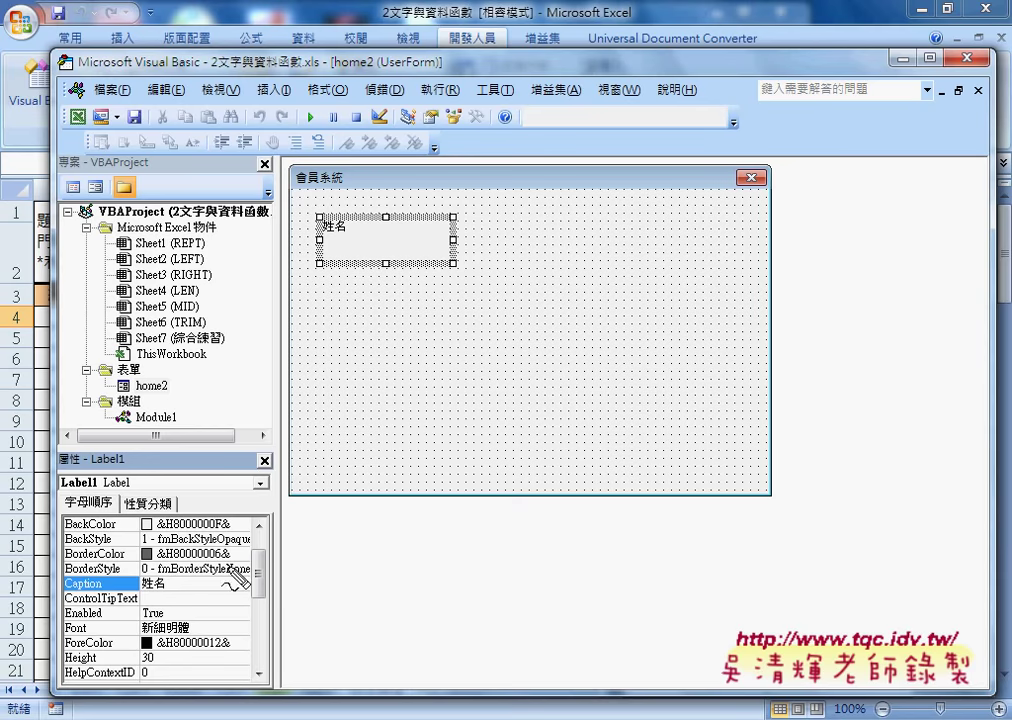
Ink-annotate the Caption, Font and ForeColor properties and the 姓名 label, then clear the marks.
{"action": "mouse_move", "coordinate": [141, 600]}
{"action": "left_mouse_down"}
{"action": "mouse_move", "coordinate": [150, 597]}
{"action": "mouse_move", "coordinate": [64, 596]}
{"action": "left_mouse_up"}
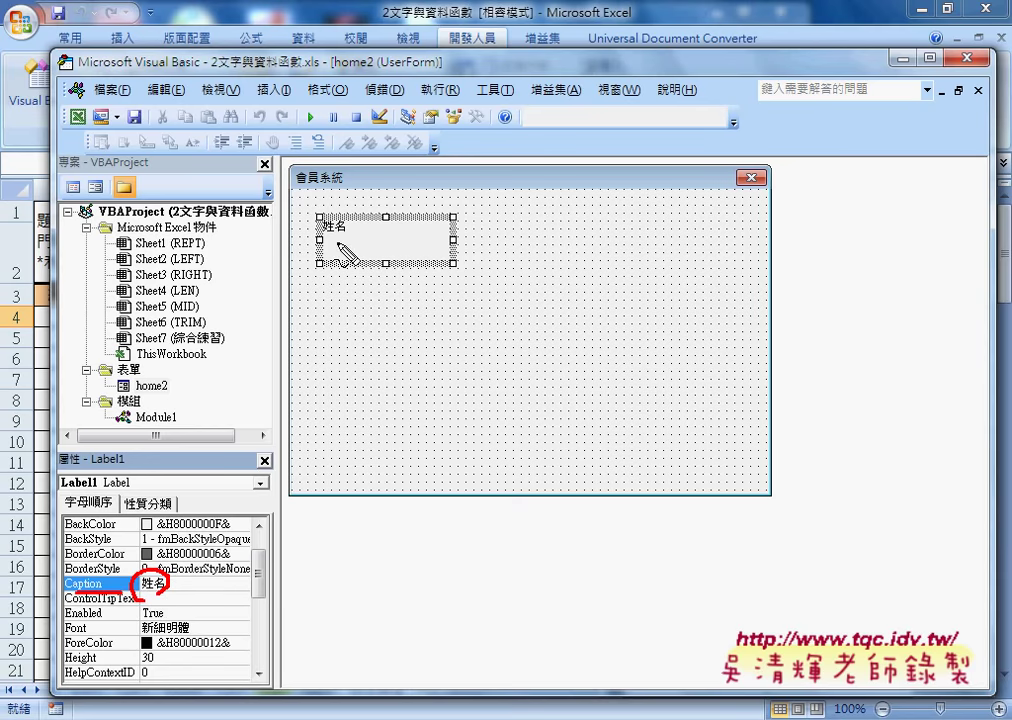
{"action": "left_click_drag", "start_coordinate": [350, 213], "coordinate": [345, 212]}
{"action": "left_click_drag", "start_coordinate": [165, 595], "coordinate": [326, 214]}
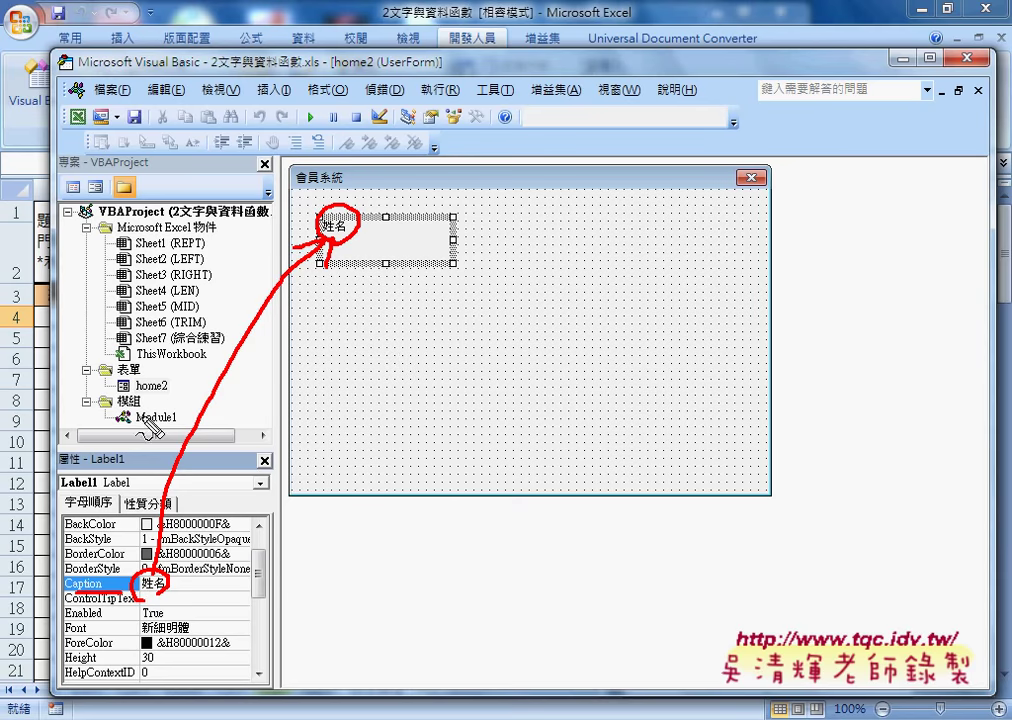
{"action": "left_click_drag", "start_coordinate": [68, 447], "coordinate": [74, 470]}
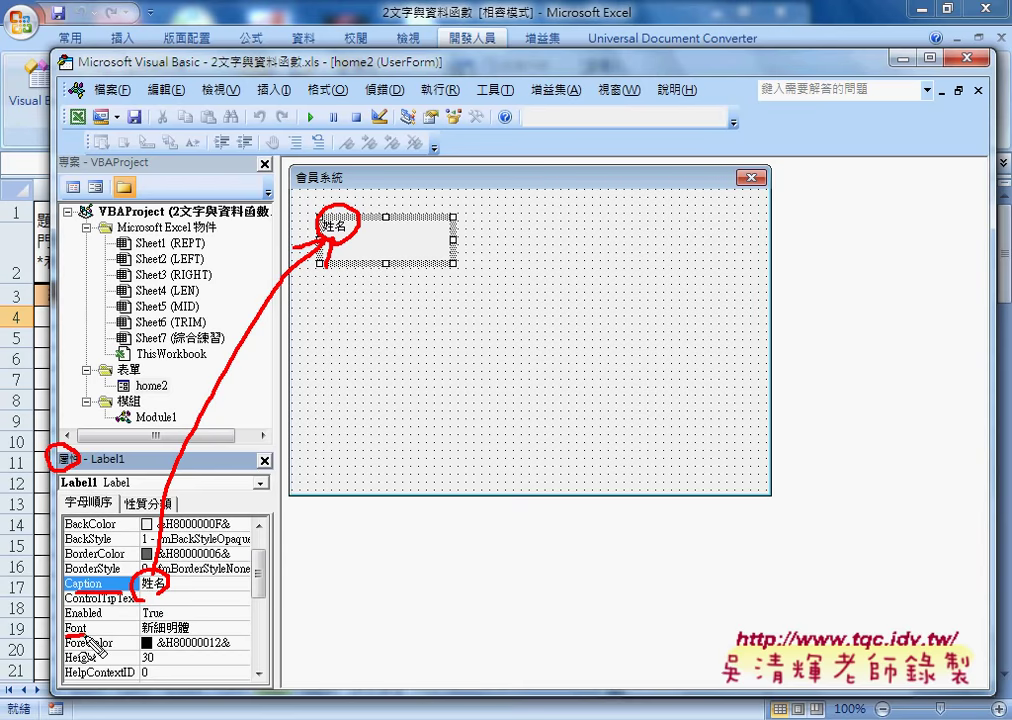
{"action": "left_click_drag", "start_coordinate": [65, 632], "coordinate": [86, 631]}
{"action": "left_click_drag", "start_coordinate": [150, 634], "coordinate": [186, 632]}
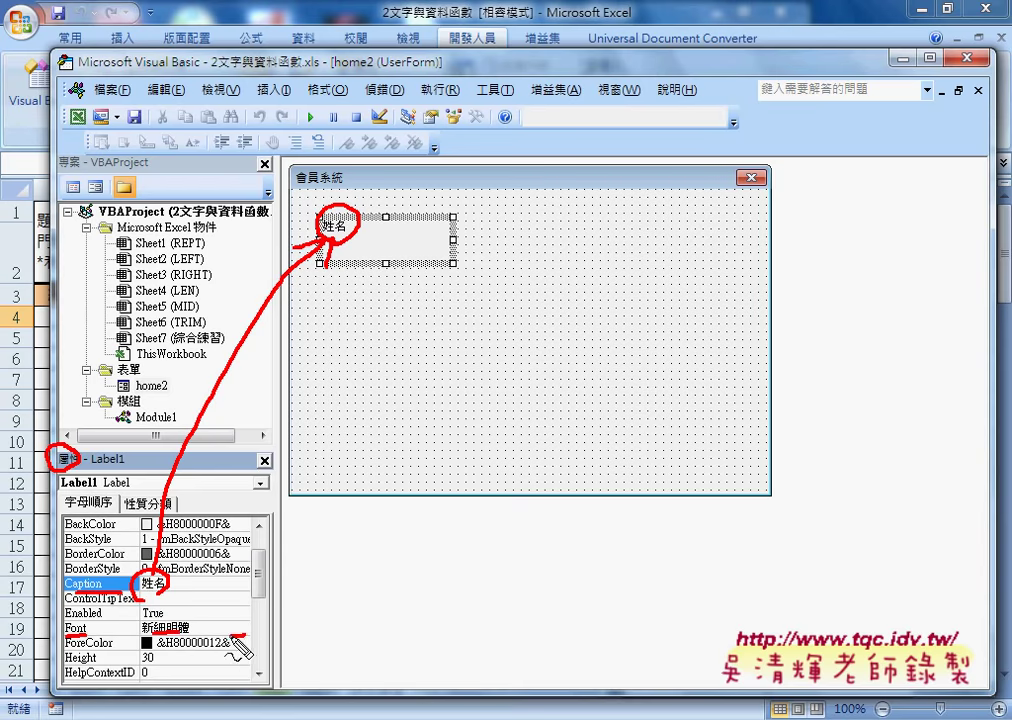
{"action": "left_click_drag", "start_coordinate": [246, 622], "coordinate": [249, 638]}
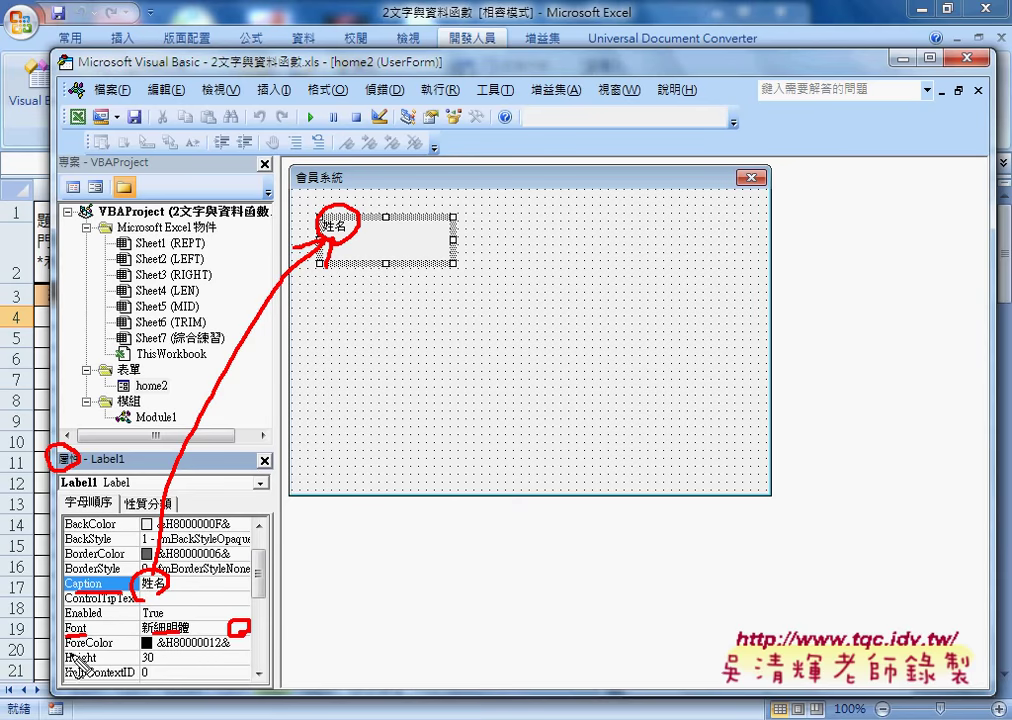
{"action": "left_click_drag", "start_coordinate": [64, 651], "coordinate": [99, 654]}
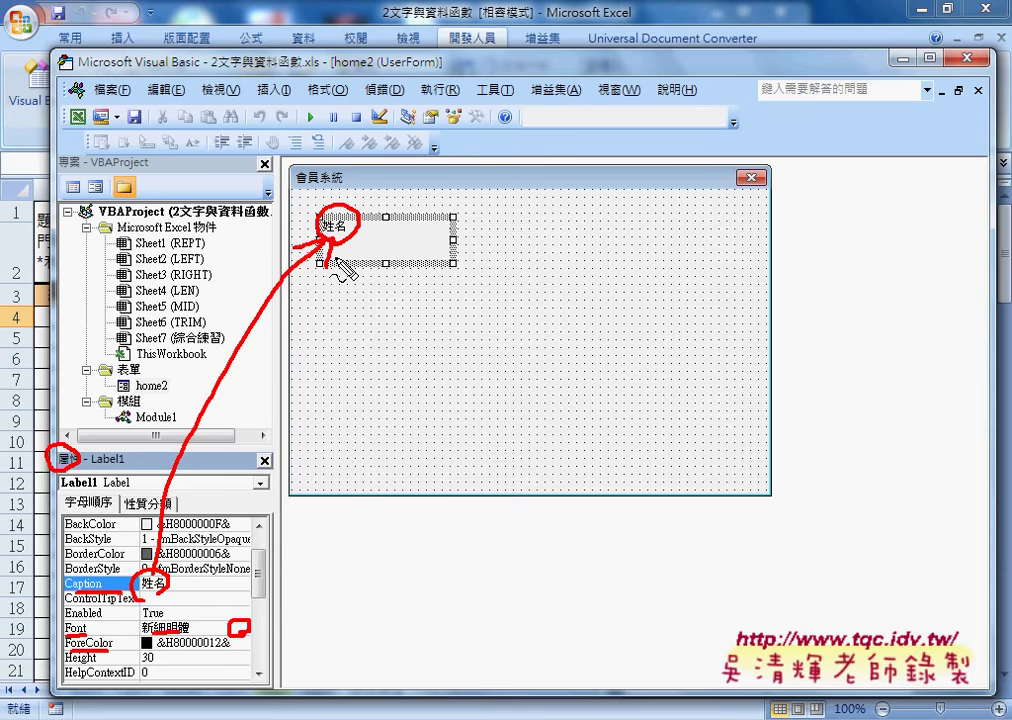
{"action": "key", "text": "Escape"}
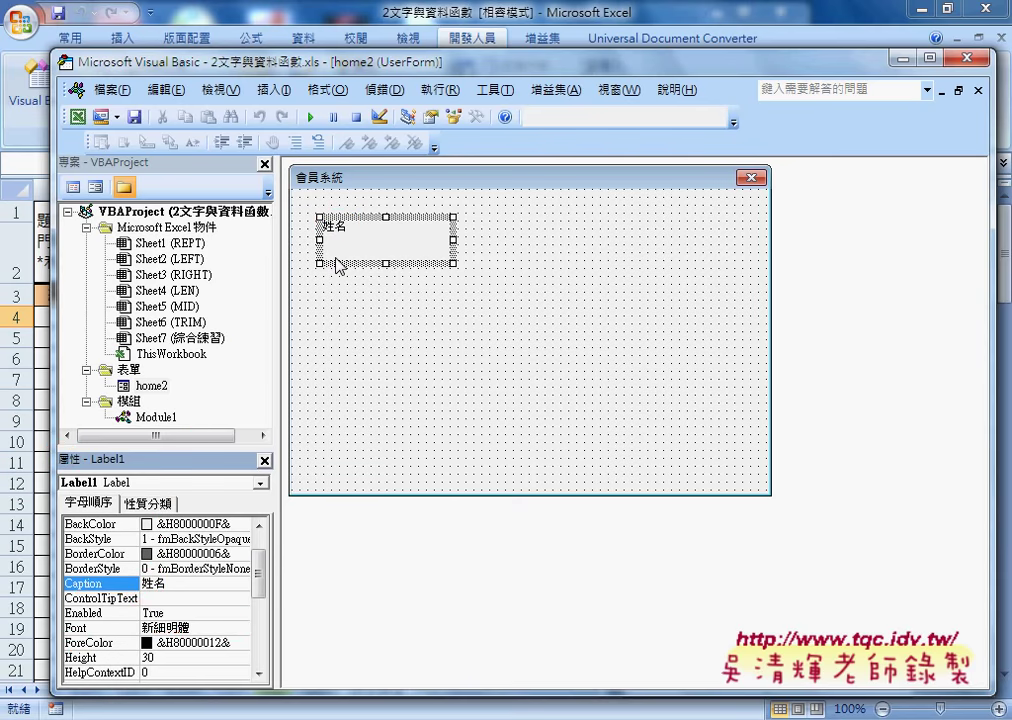
{"action": "left_click", "coordinate": [156, 628]}
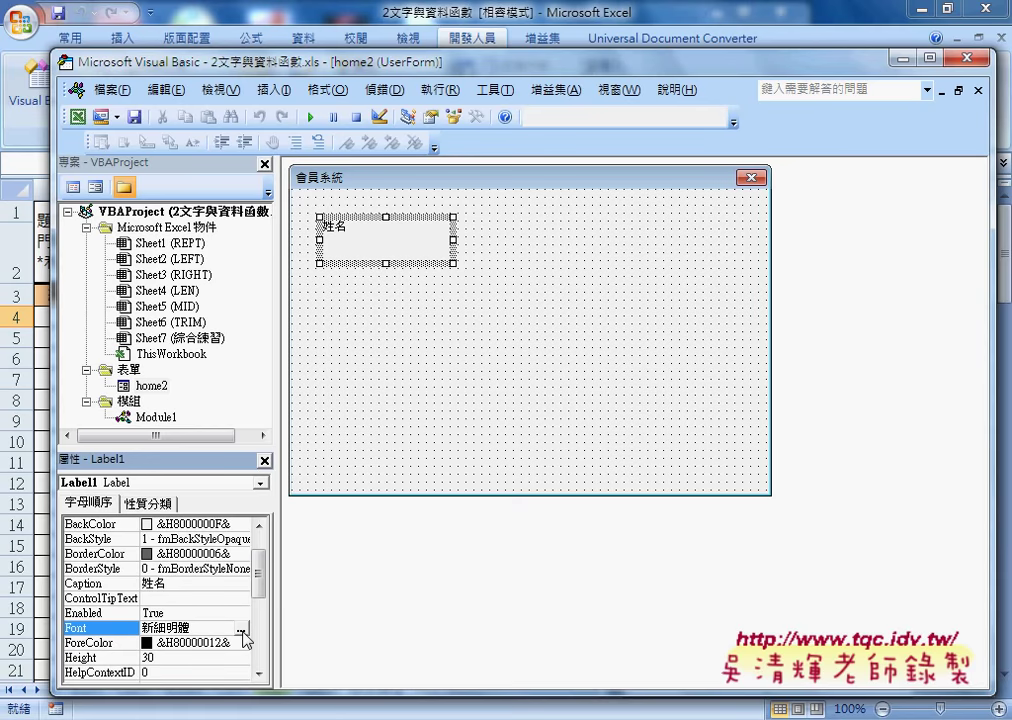
Set the 姓名 label's font to 14-point 新細明體.
{"action": "left_click", "coordinate": [241, 628]}
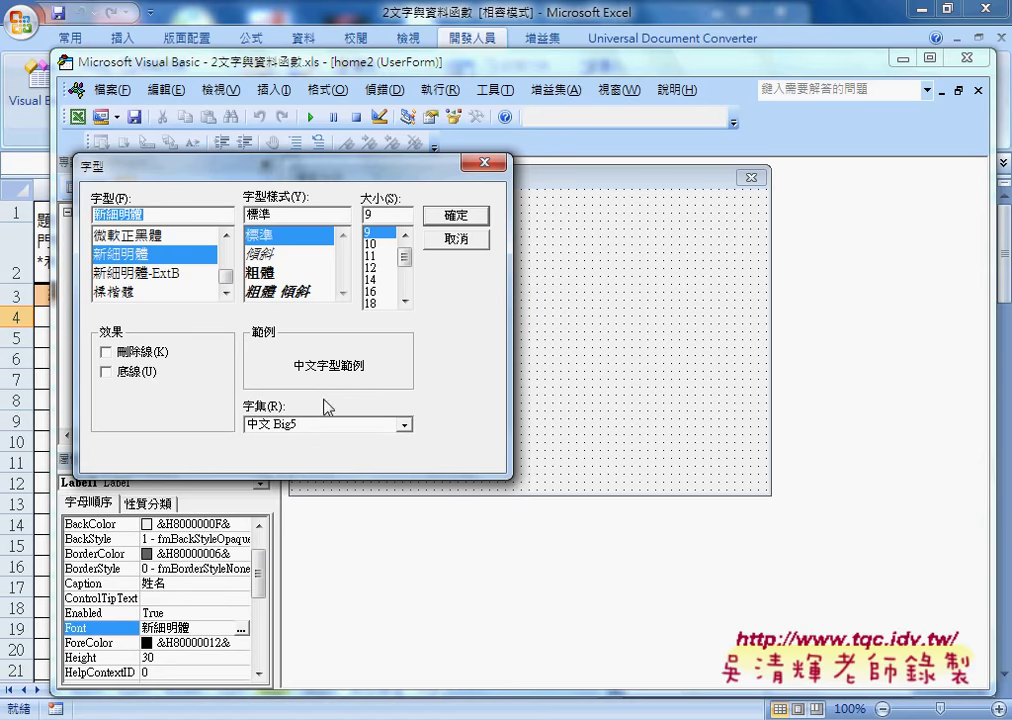
{"action": "left_click", "coordinate": [373, 280]}
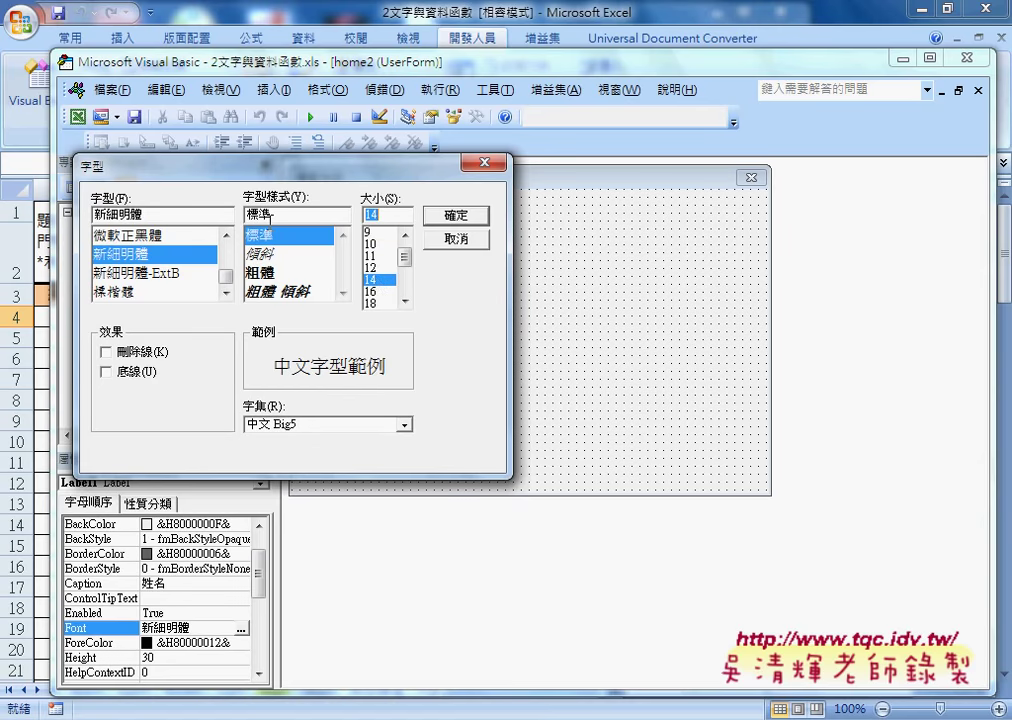
{"action": "left_click_drag", "start_coordinate": [313, 182], "coordinate": [429, 184]}
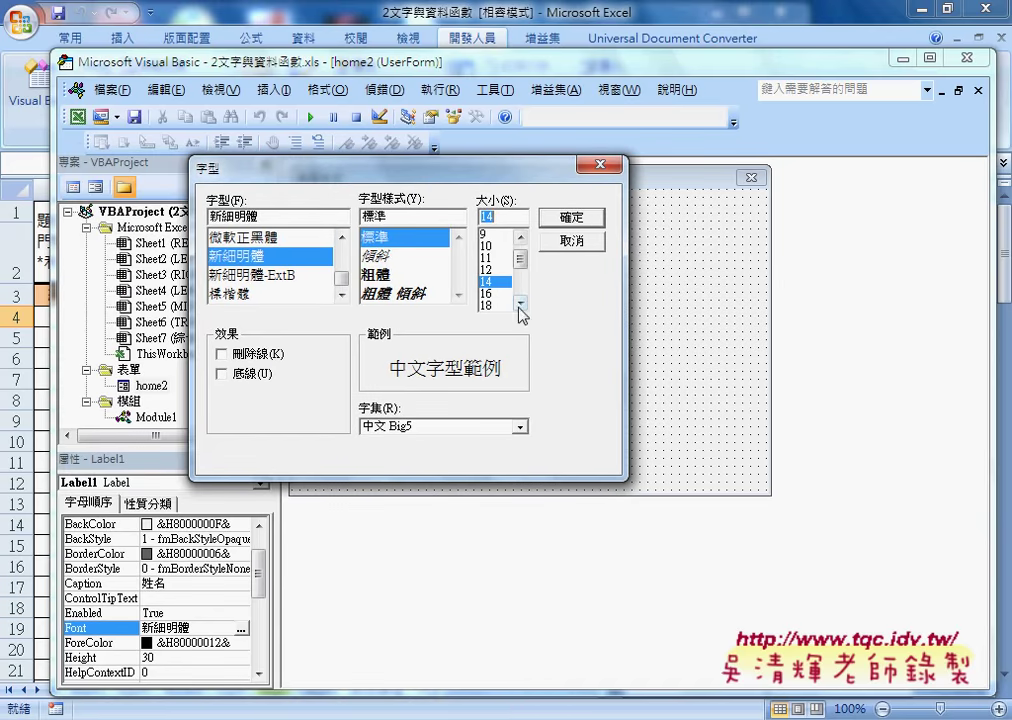
{"action": "left_click", "coordinate": [585, 219]}
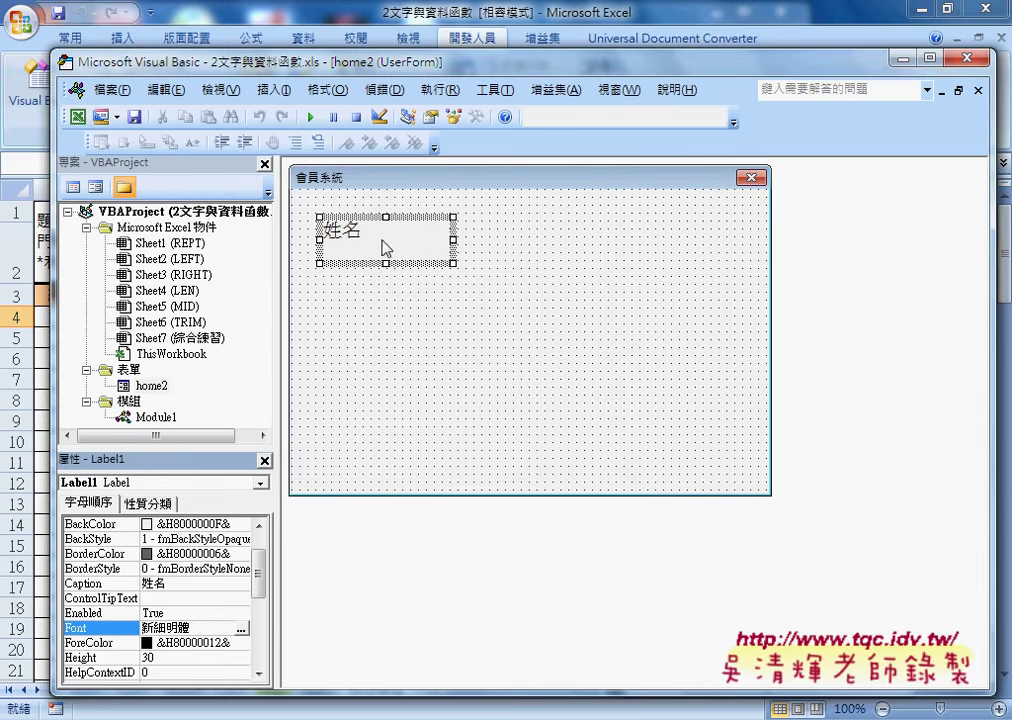
Set the label's ForeColor to dark blue (&H00800000&) from the palette and shorten its height.
{"action": "left_click", "coordinate": [125, 642]}
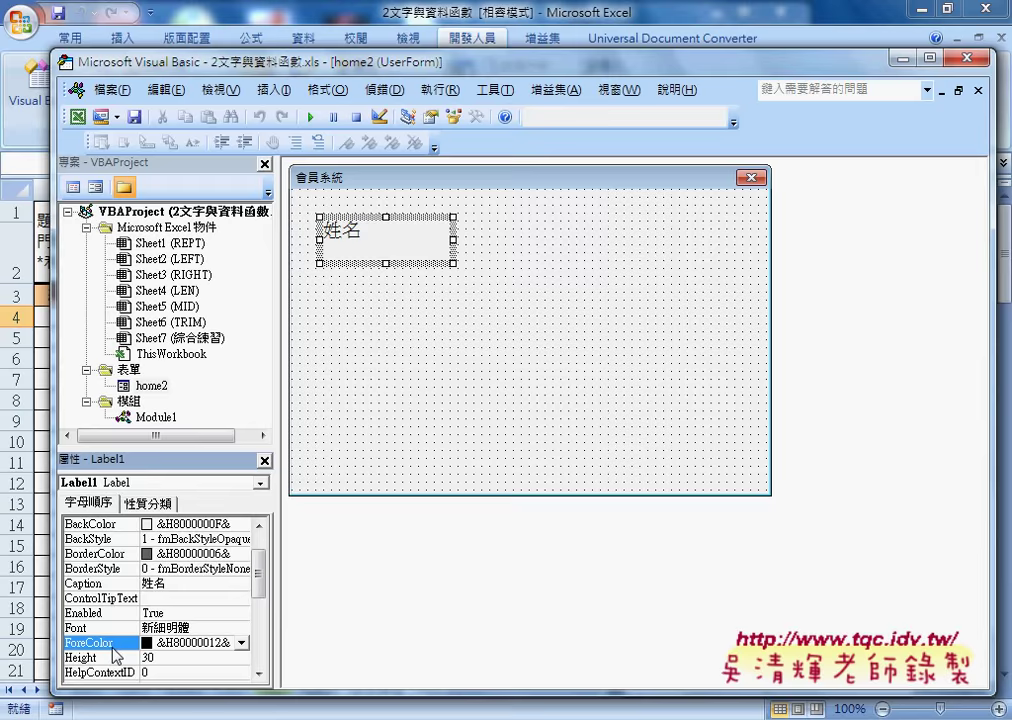
{"action": "left_click", "coordinate": [241, 643]}
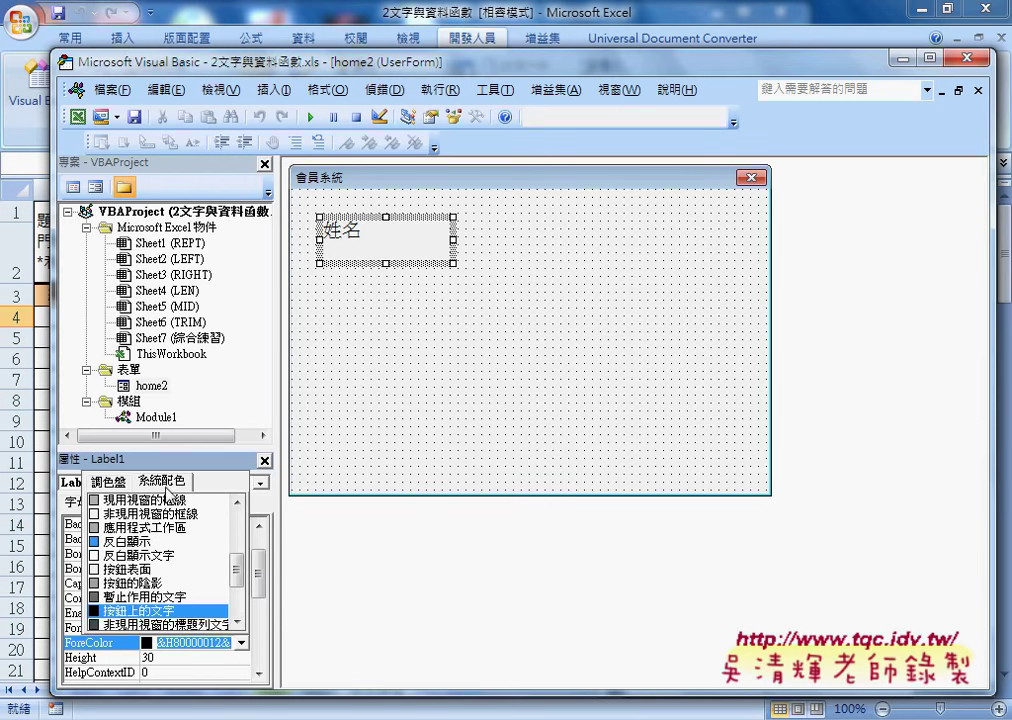
{"action": "left_click", "coordinate": [109, 482]}
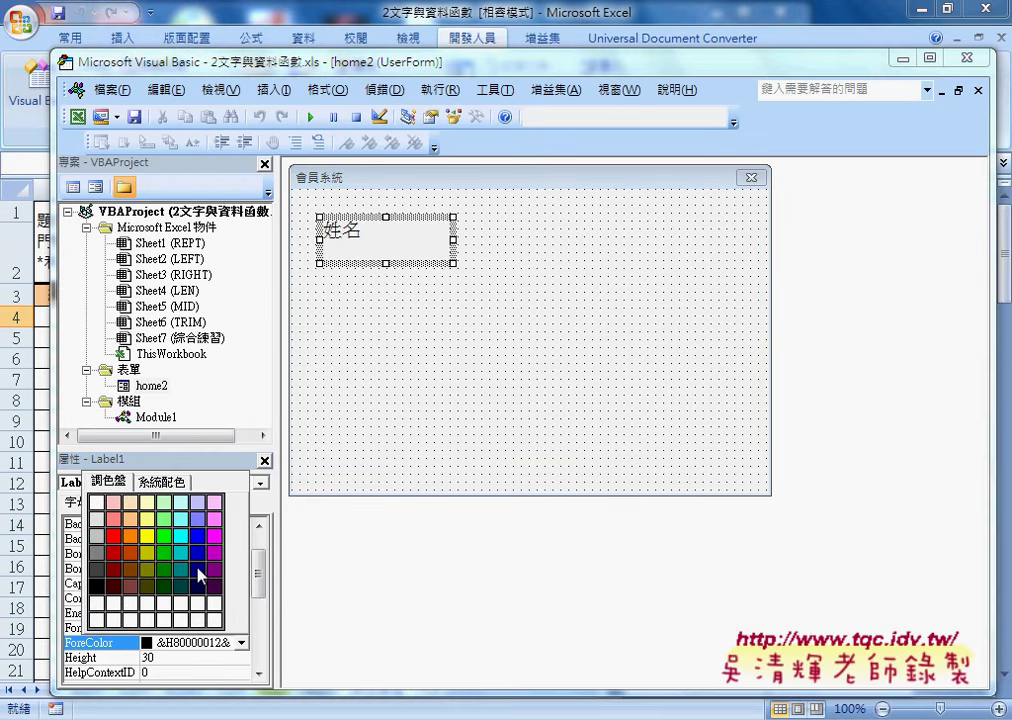
{"action": "left_click", "coordinate": [199, 575]}
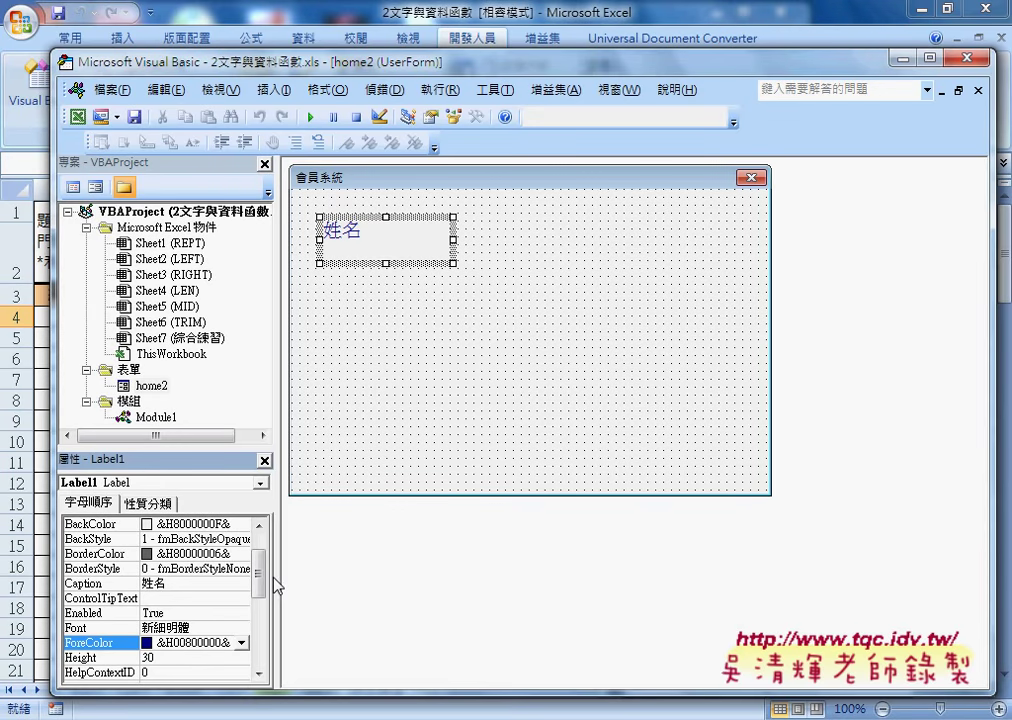
{"action": "left_click", "coordinate": [388, 258]}
{"action": "left_click_drag", "start_coordinate": [388, 260], "coordinate": [391, 245]}
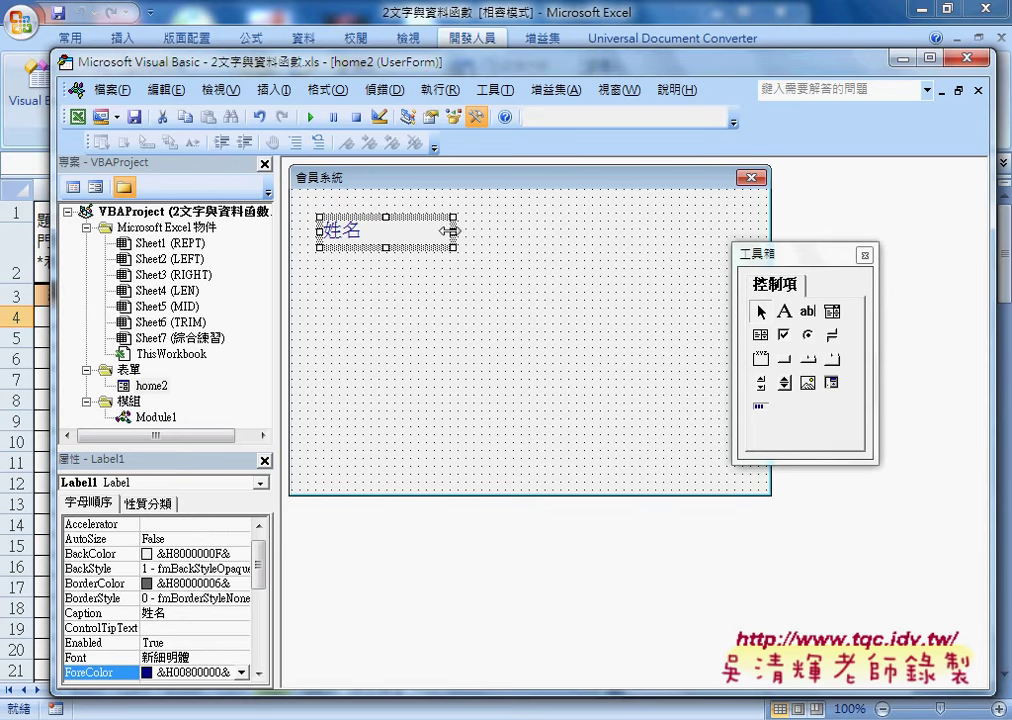
Narrow the 姓名 label and Ctrl-drag copies of it down the form as stacked 姓名 labels.
{"action": "left_click_drag", "start_coordinate": [453, 232], "coordinate": [418, 232]}
{"action": "left_click", "coordinate": [476, 257]}
{"action": "left_click", "coordinate": [401, 247]}
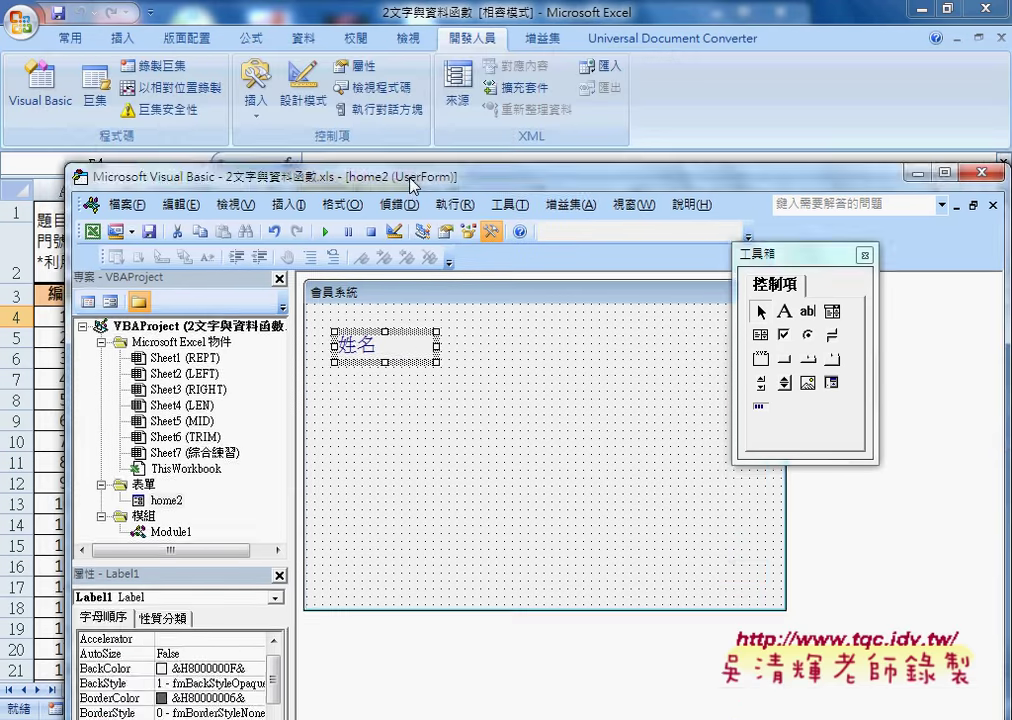
{"action": "left_click_drag", "start_coordinate": [395, 67], "coordinate": [408, 329]}
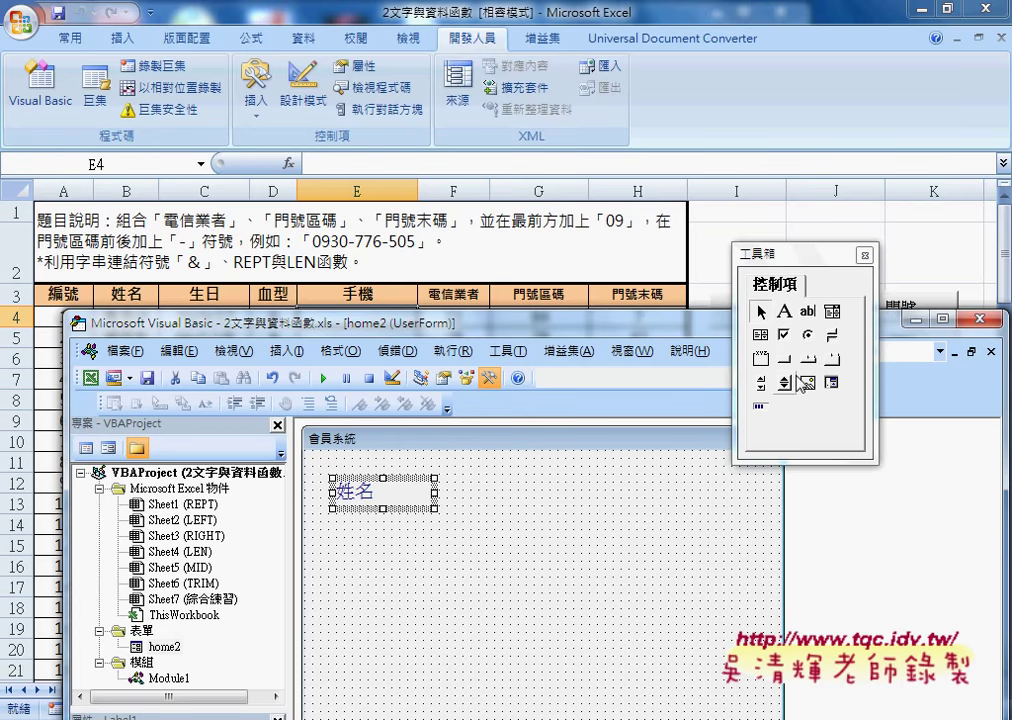
{"action": "left_click_drag", "start_coordinate": [475, 333], "coordinate": [427, 76]}
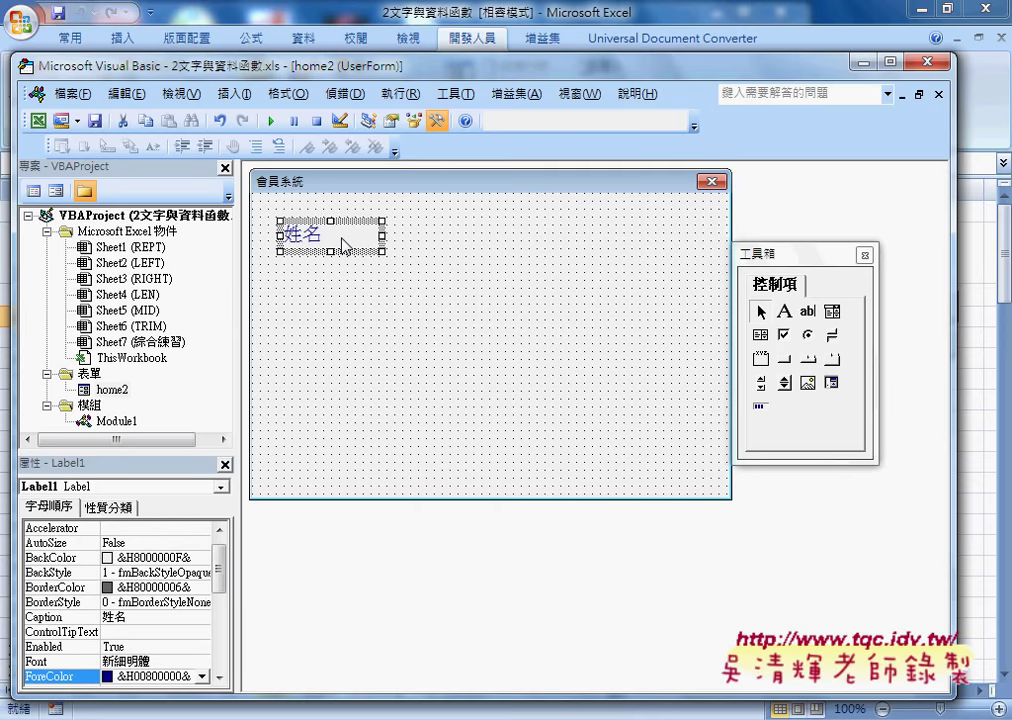
{"action": "left_click_drag", "start_coordinate": [342, 244], "coordinate": [348, 462], "text": "ctrl"}
{"action": "left_click", "coordinate": [474, 434]}
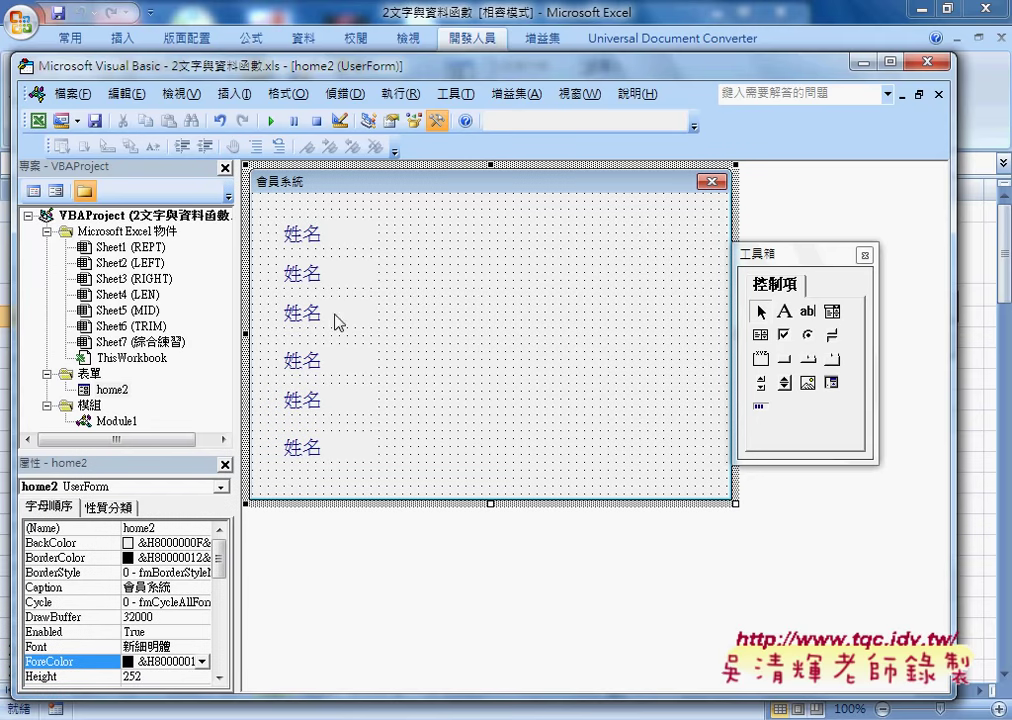
Change the second label's Caption to 生日.
{"action": "left_click", "coordinate": [308, 278]}
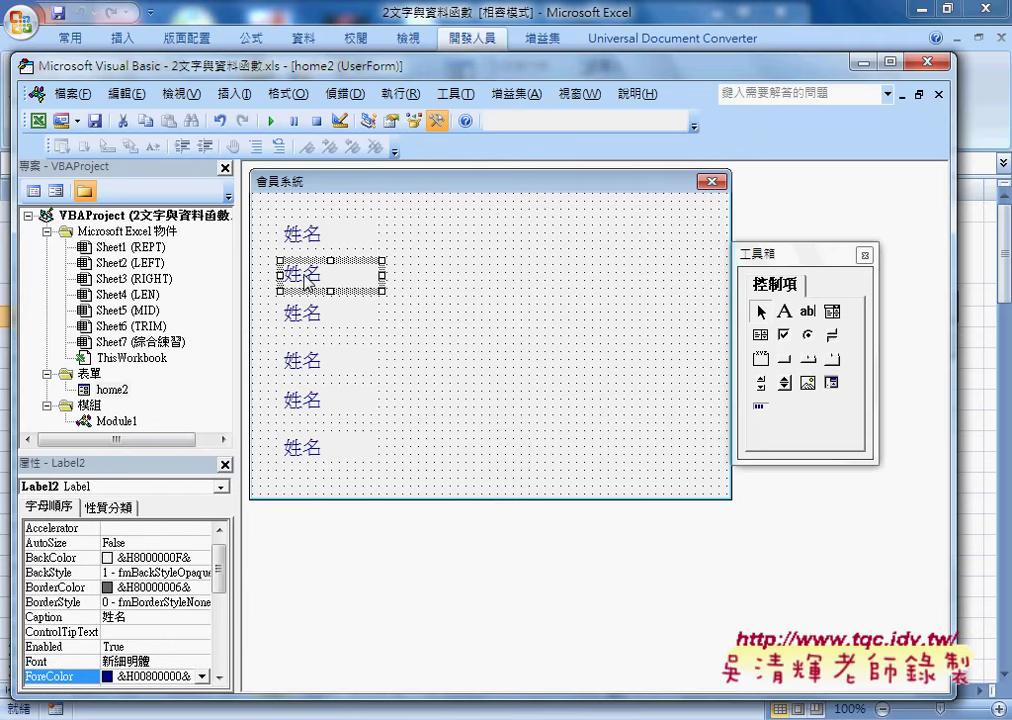
{"action": "left_click", "coordinate": [58, 617]}
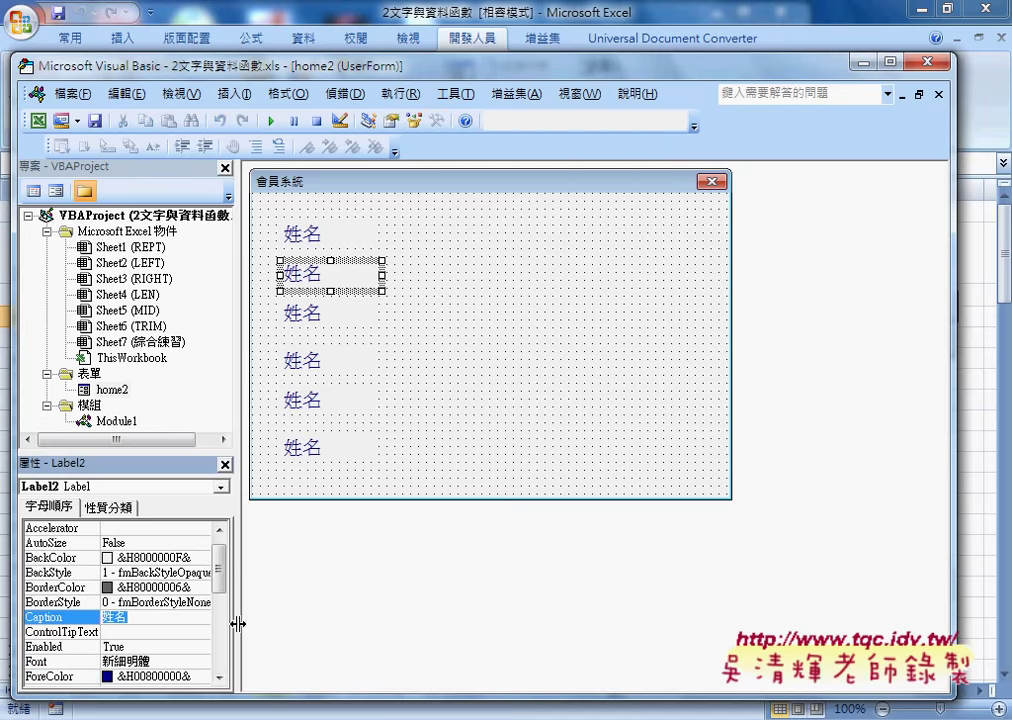
{"action": "left_click_drag", "start_coordinate": [236, 63], "coordinate": [295, 211]}
{"action": "mouse_move", "coordinate": [361, 257]}
{"action": "left_mouse_down"}
{"action": "mouse_move", "coordinate": [366, 335]}
{"action": "mouse_move", "coordinate": [435, 89]}
{"action": "left_mouse_up"}
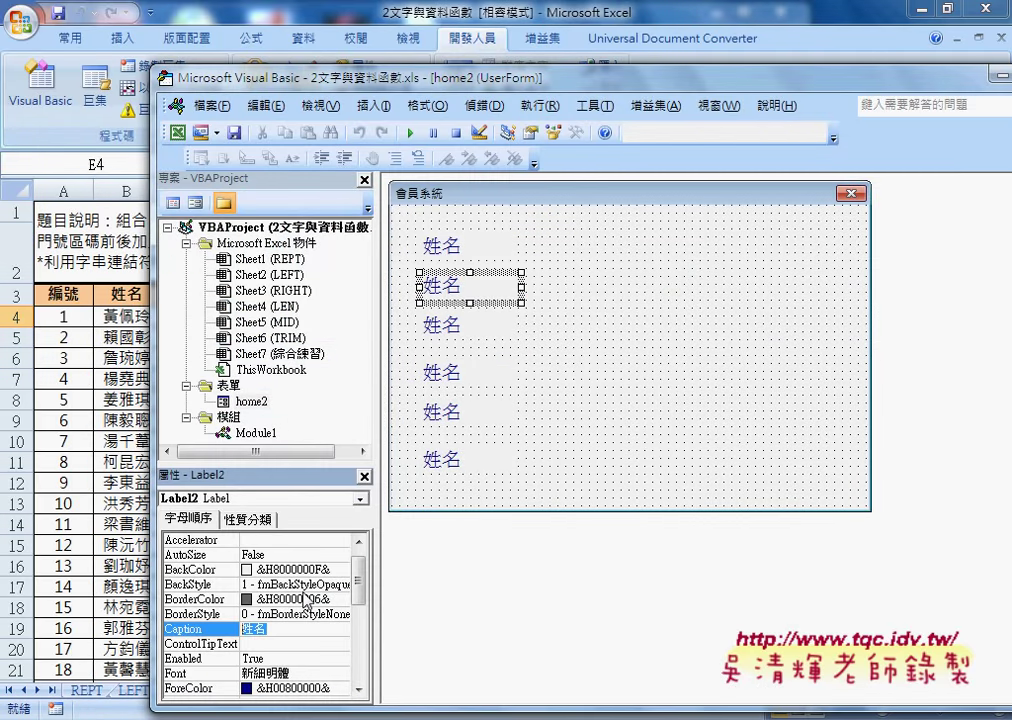
{"action": "type", "text": "生"}
{"action": "type", "text": "日"}
{"action": "key", "text": "Return"}
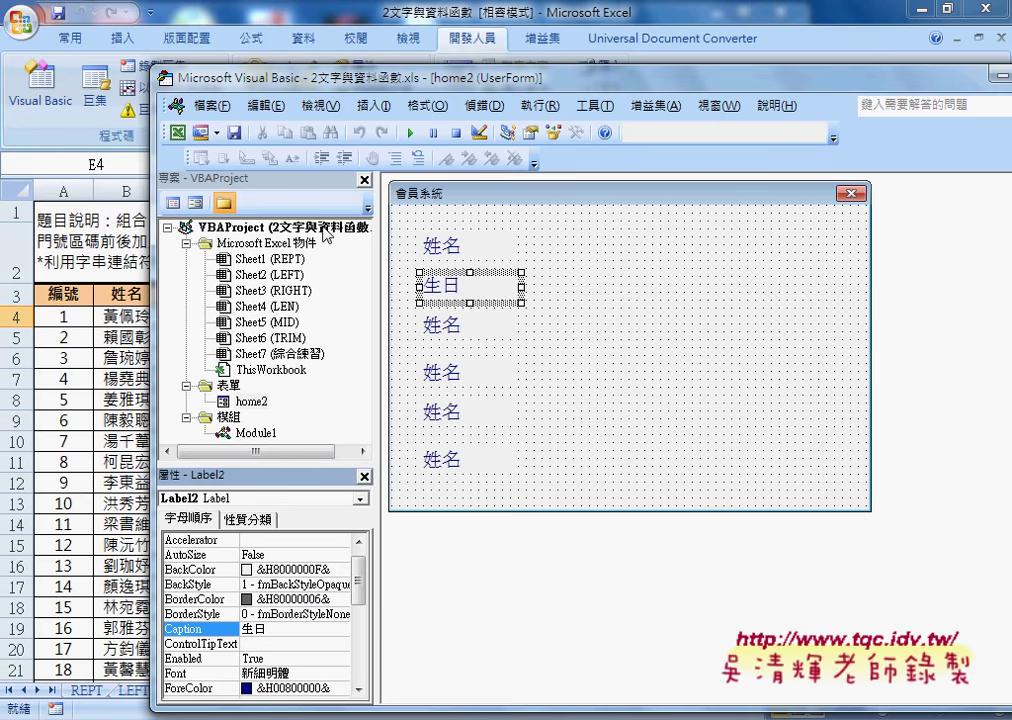
Shift several labels slightly out of line, then rubber-band select all six labels.
{"action": "left_click", "coordinate": [452, 327]}
{"action": "left_click", "coordinate": [452, 412]}
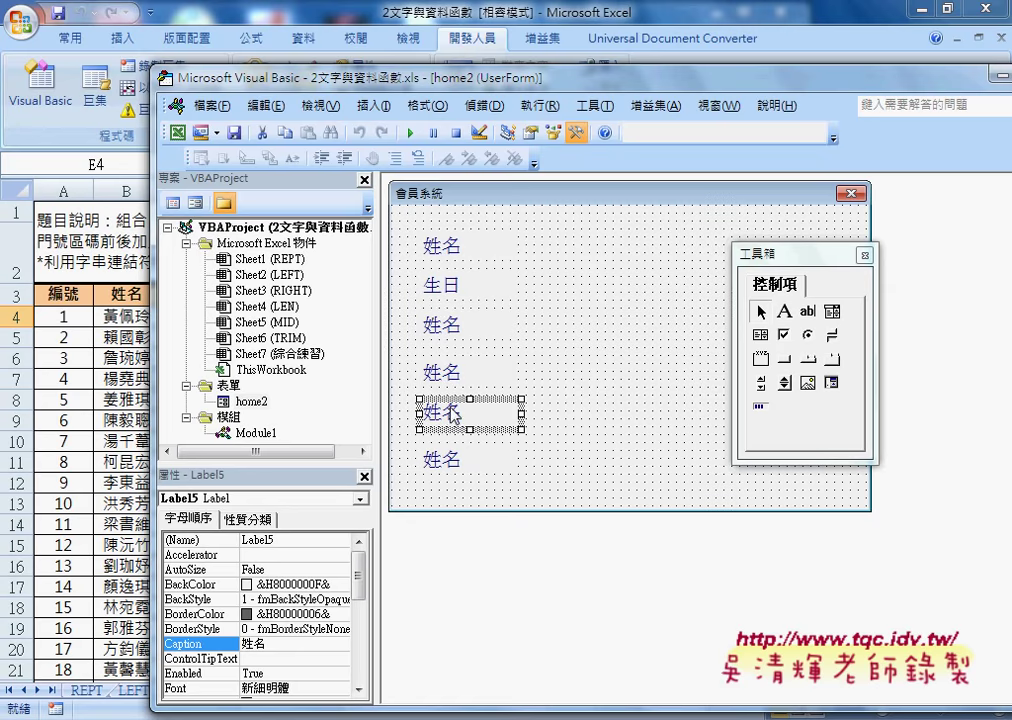
{"action": "left_click", "coordinate": [455, 459]}
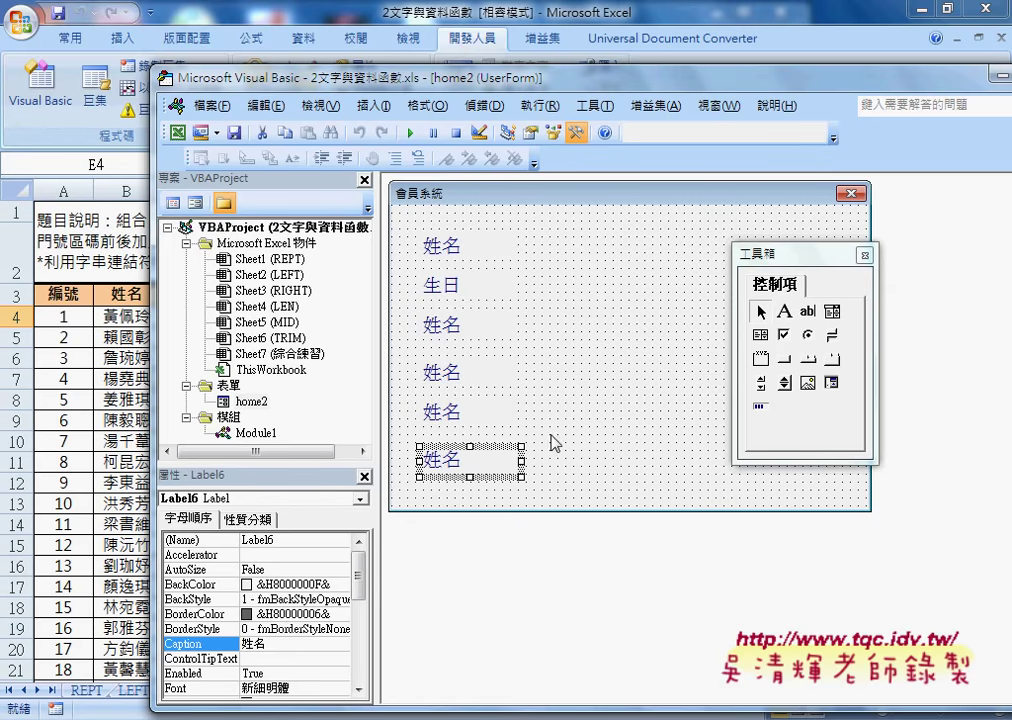
{"action": "left_click", "coordinate": [497, 291]}
{"action": "left_click_drag", "start_coordinate": [515, 296], "coordinate": [518, 300]}
{"action": "left_click_drag", "start_coordinate": [474, 330], "coordinate": [450, 337]}
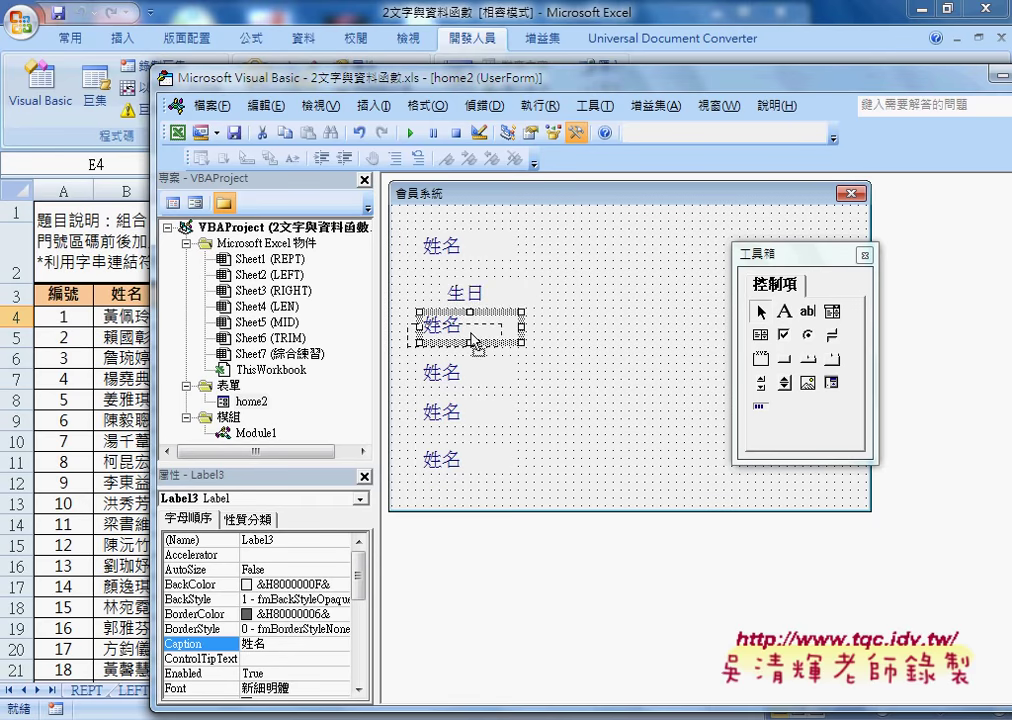
{"action": "mouse_move", "coordinate": [480, 375]}
{"action": "left_mouse_down"}
{"action": "mouse_move", "coordinate": [503, 390]}
{"action": "mouse_move", "coordinate": [453, 425]}
{"action": "mouse_move", "coordinate": [491, 480]}
{"action": "left_mouse_up"}
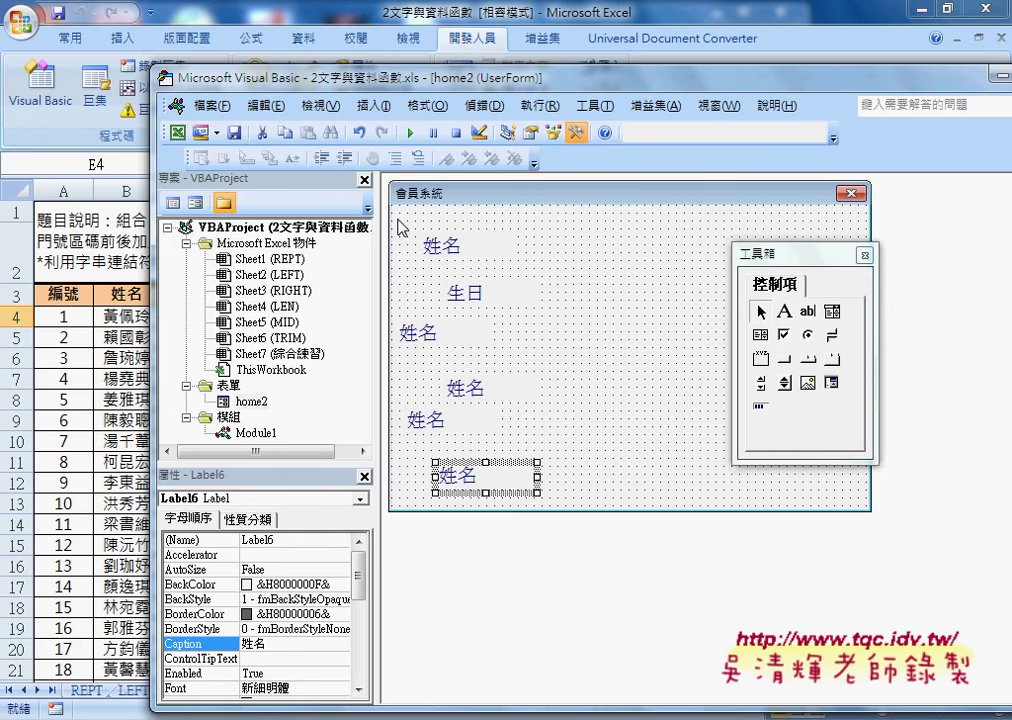
{"action": "mouse_move", "coordinate": [398, 212]}
{"action": "left_mouse_down"}
{"action": "mouse_move", "coordinate": [435, 349]}
{"action": "mouse_move", "coordinate": [563, 513]}
{"action": "left_mouse_up"}
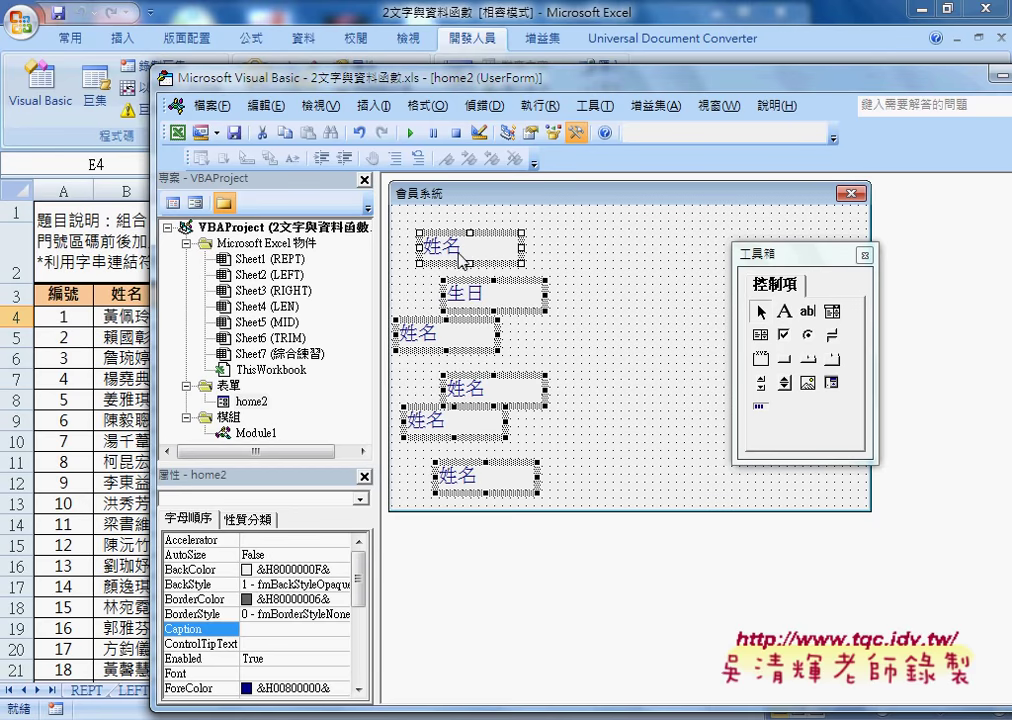
Align the six selected labels' left edges with Format > Align > Lefts.
{"action": "left_click", "coordinate": [428, 105]}
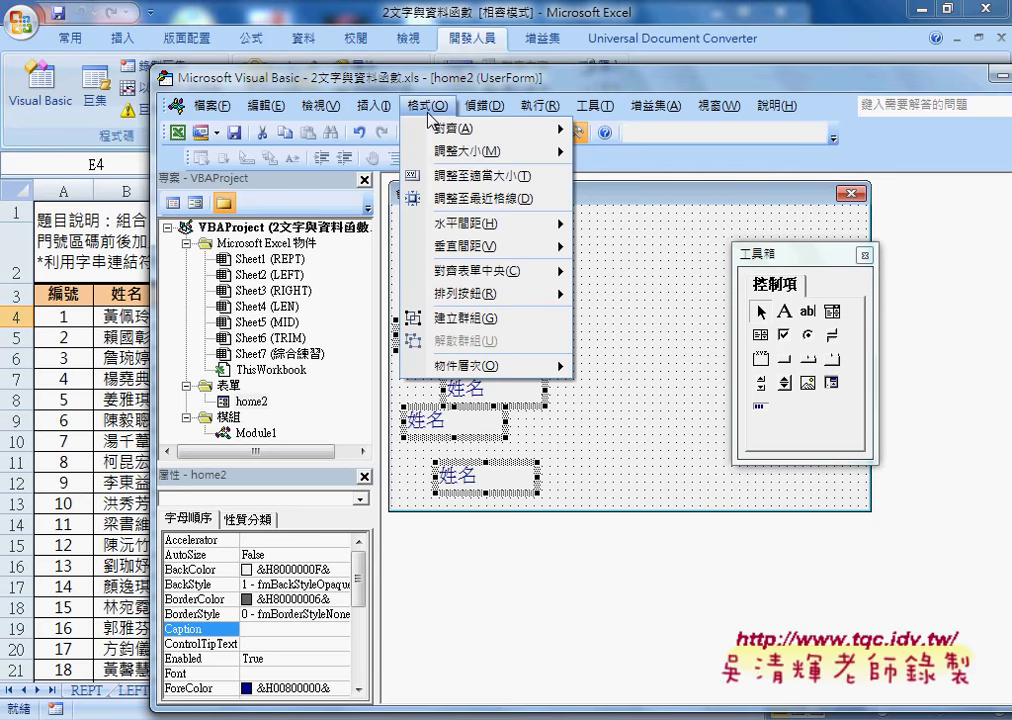
{"action": "mouse_move", "coordinate": [447, 138]}
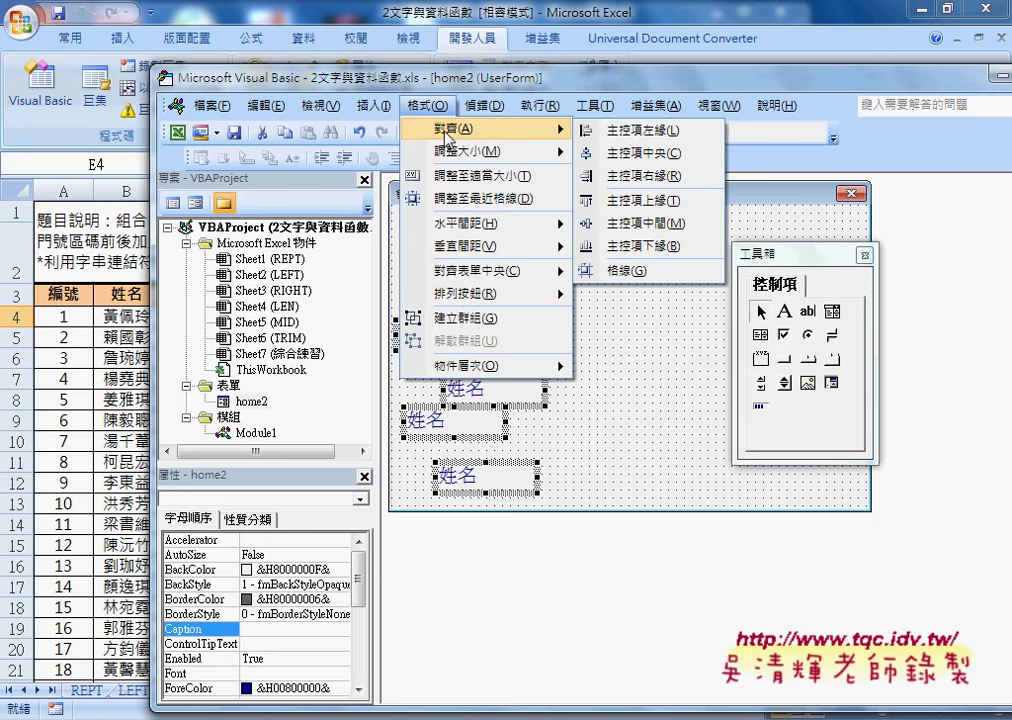
{"action": "left_click", "coordinate": [650, 142]}
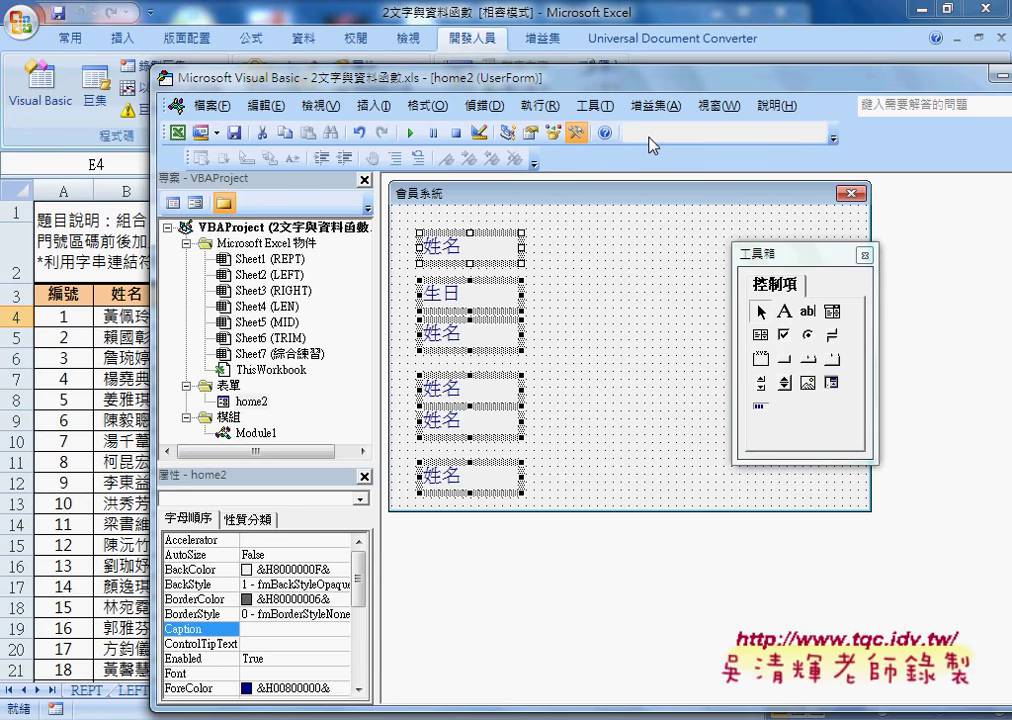
Make the six labels' vertical spacing equal, then clear the selection.
{"action": "left_click", "coordinate": [416, 107]}
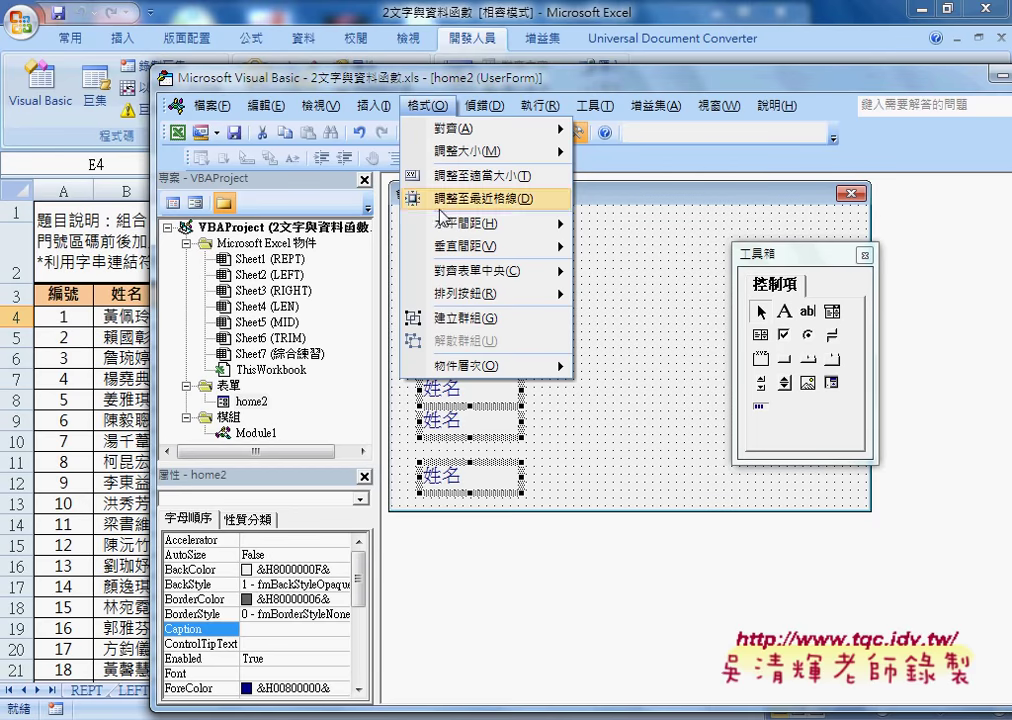
{"action": "mouse_move", "coordinate": [470, 250]}
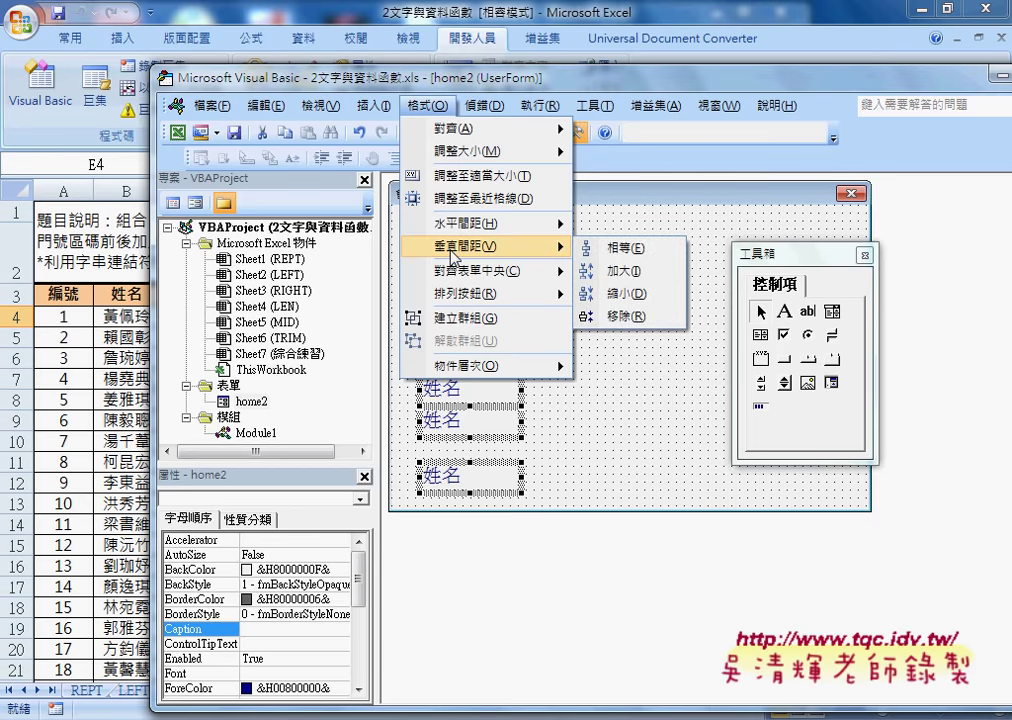
{"action": "left_click", "coordinate": [619, 259]}
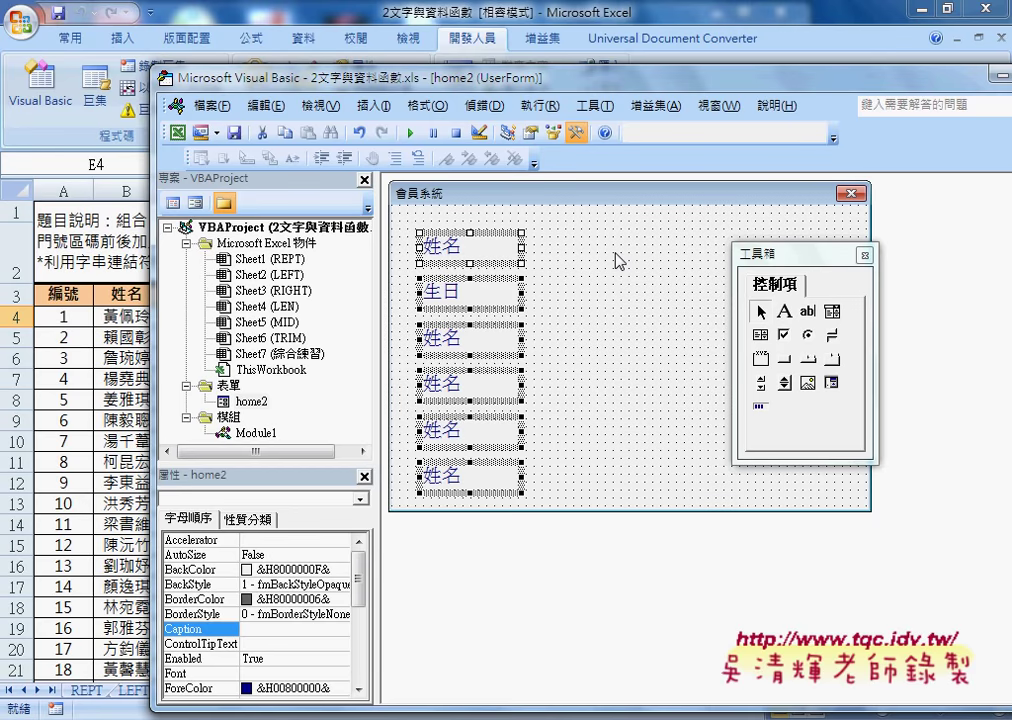
{"action": "left_click", "coordinate": [618, 261]}
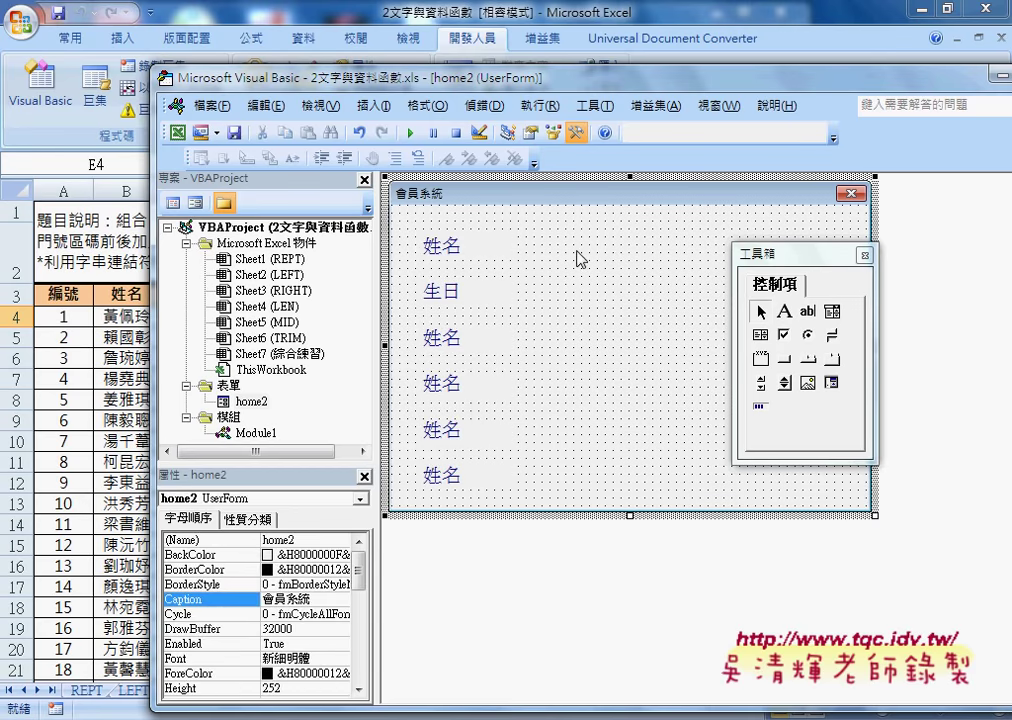
Draw a text box beside the first 姓名 label and copy it beside every label but the third.
{"action": "left_click", "coordinate": [806, 318]}
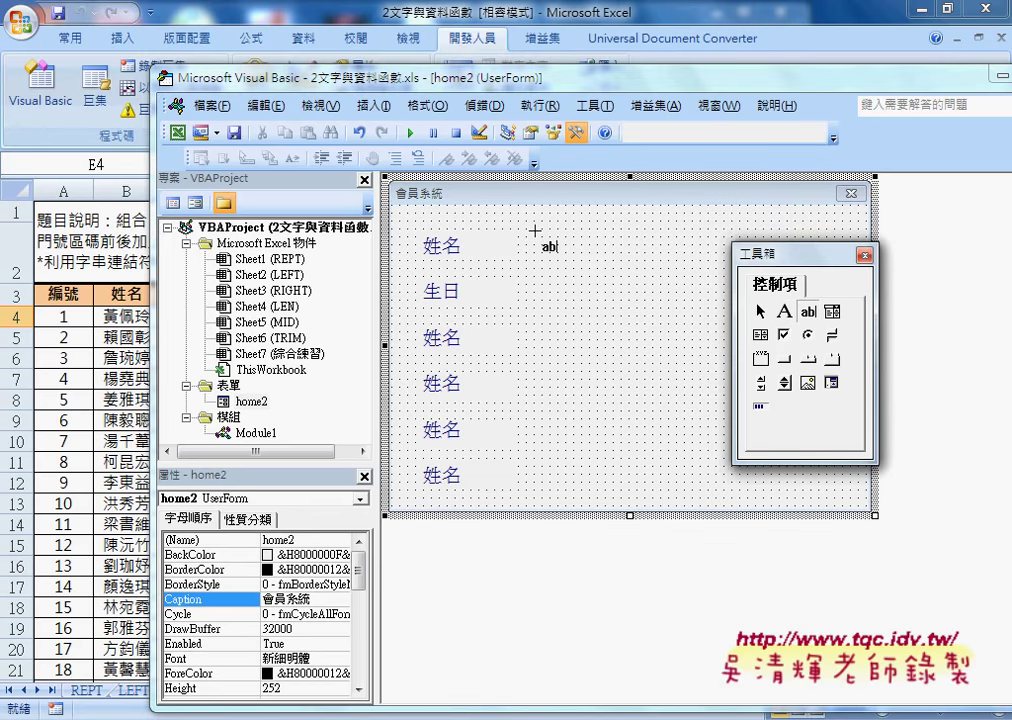
{"action": "mouse_move", "coordinate": [534, 230]}
{"action": "left_mouse_down"}
{"action": "mouse_move", "coordinate": [570, 257]}
{"action": "mouse_move", "coordinate": [695, 266]}
{"action": "left_mouse_up"}
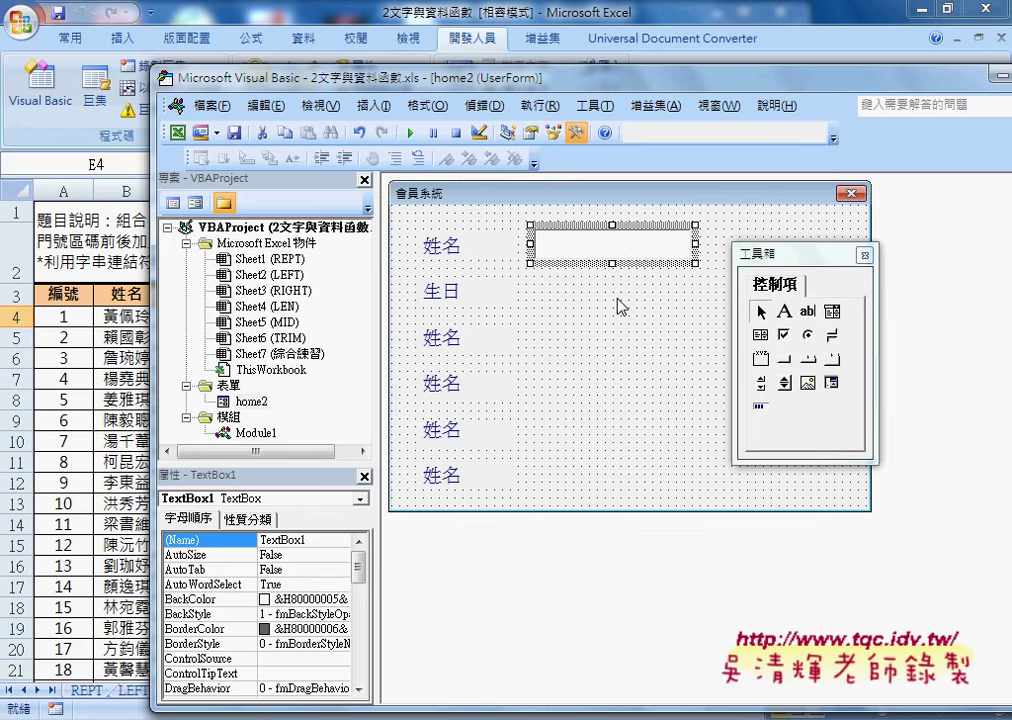
{"action": "left_click_drag", "start_coordinate": [478, 67], "coordinate": [590, 309]}
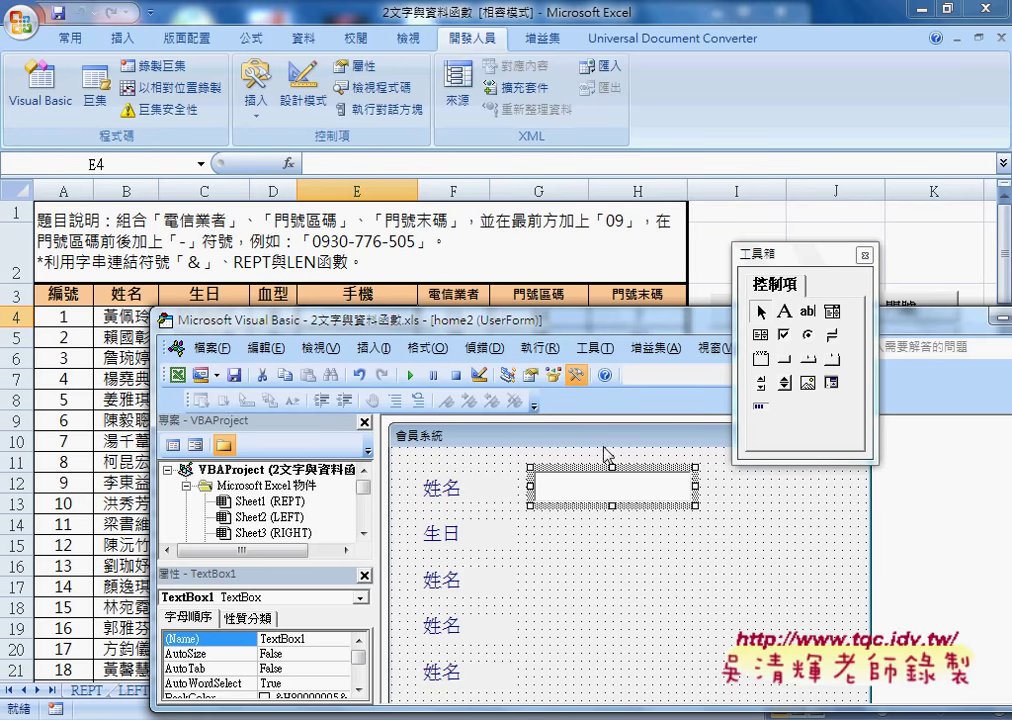
{"action": "left_click_drag", "start_coordinate": [598, 332], "coordinate": [600, 150]}
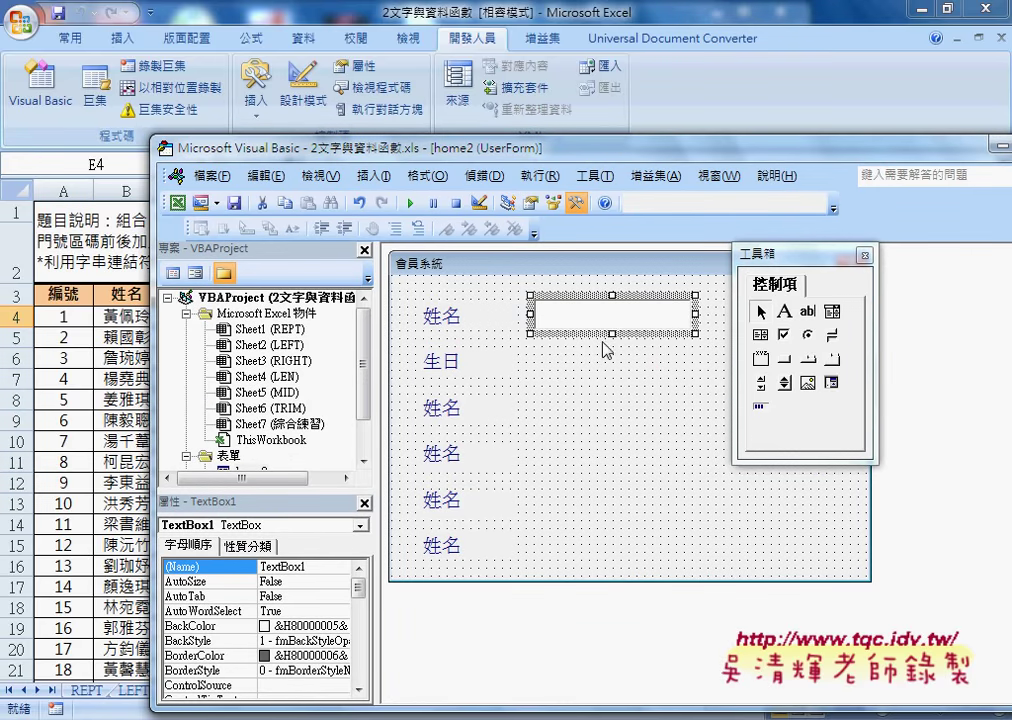
{"action": "left_click_drag", "start_coordinate": [615, 330], "coordinate": [634, 550]}
{"action": "left_click", "coordinate": [790, 545]}
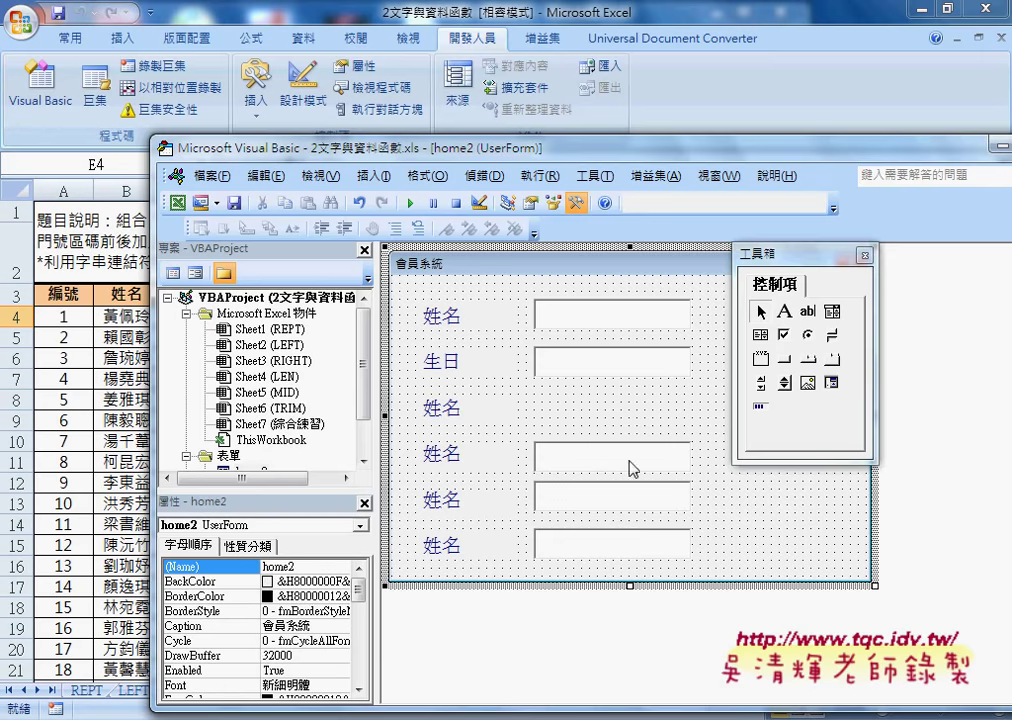
Draw a combo box beside the third label, then select the first text box and enlarge the Properties window.
{"action": "left_click", "coordinate": [831, 311]}
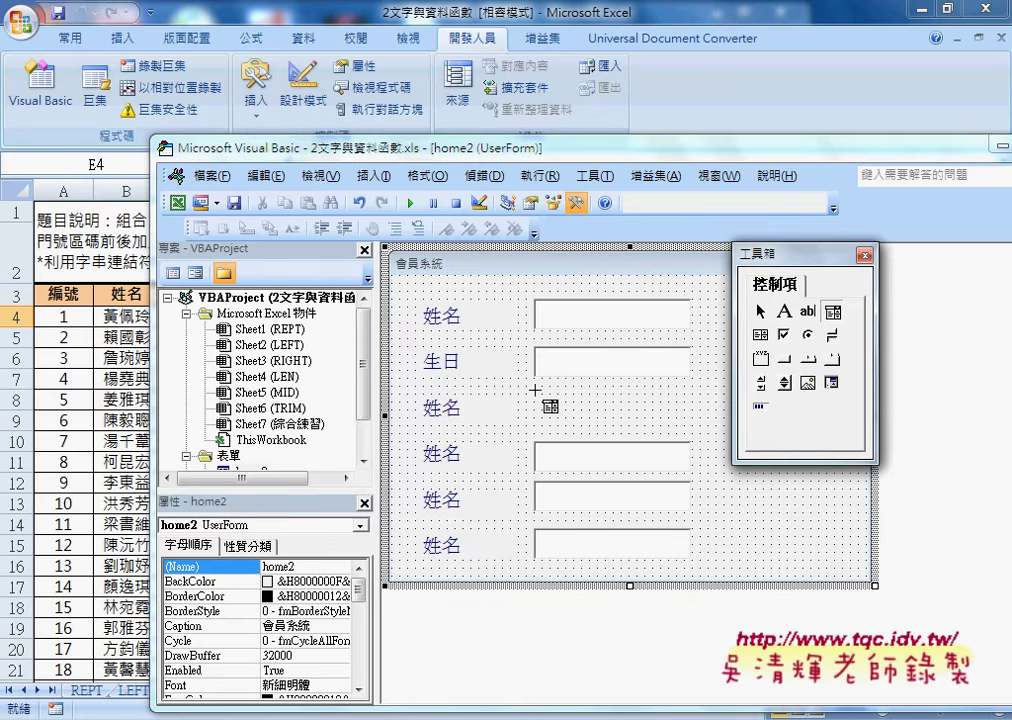
{"action": "left_click_drag", "start_coordinate": [535, 388], "coordinate": [638, 428]}
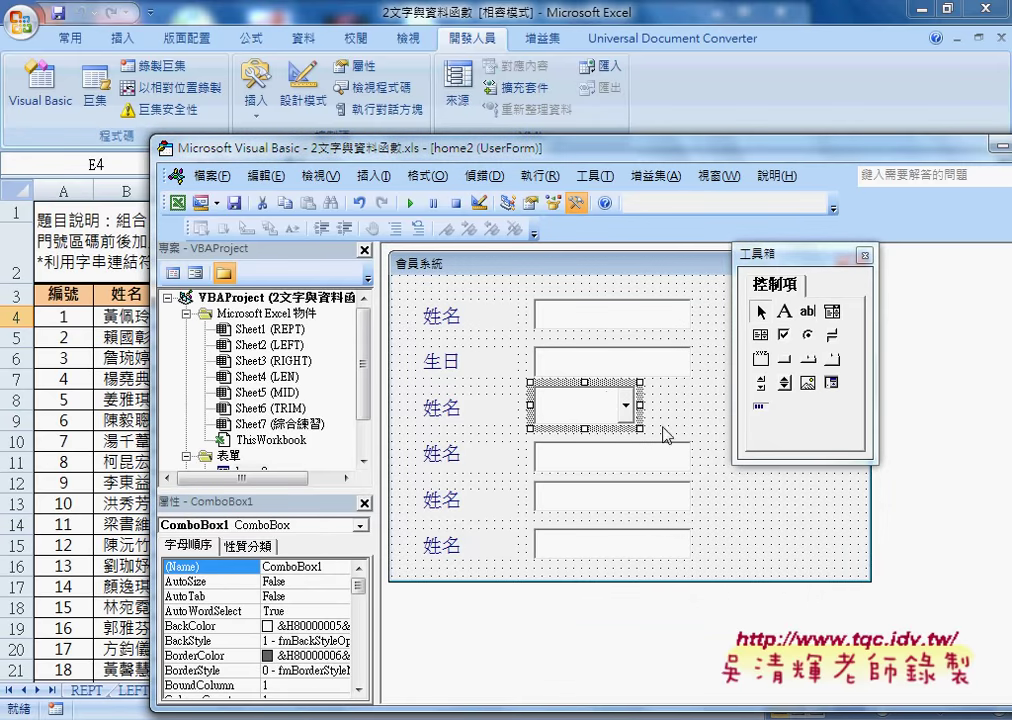
{"action": "left_click", "coordinate": [655, 412]}
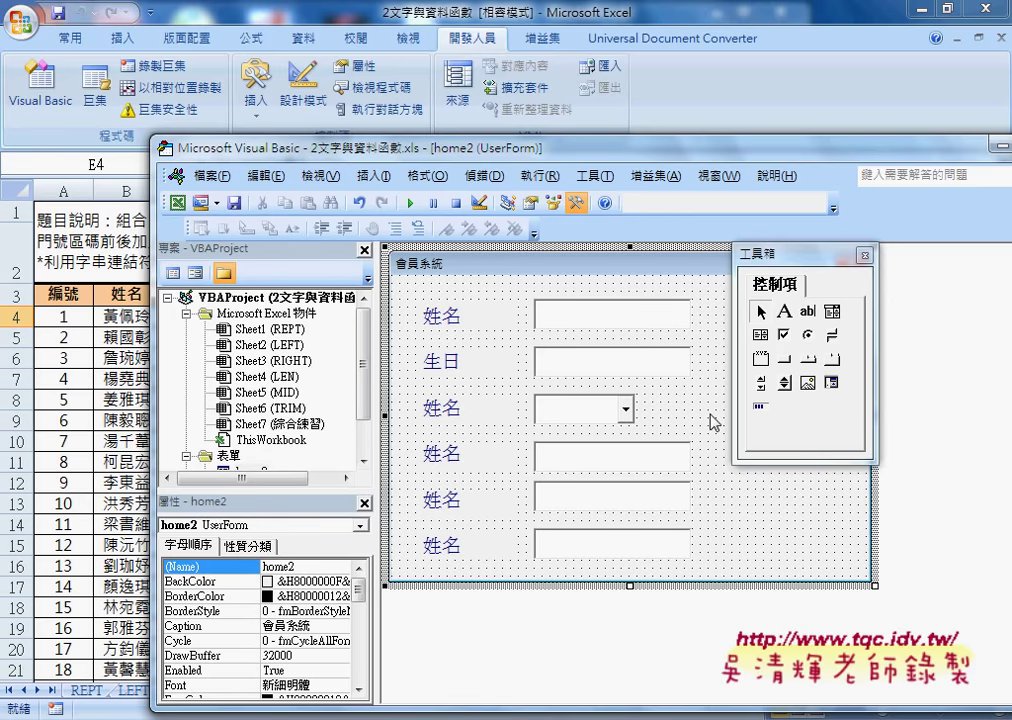
{"action": "left_click", "coordinate": [598, 327]}
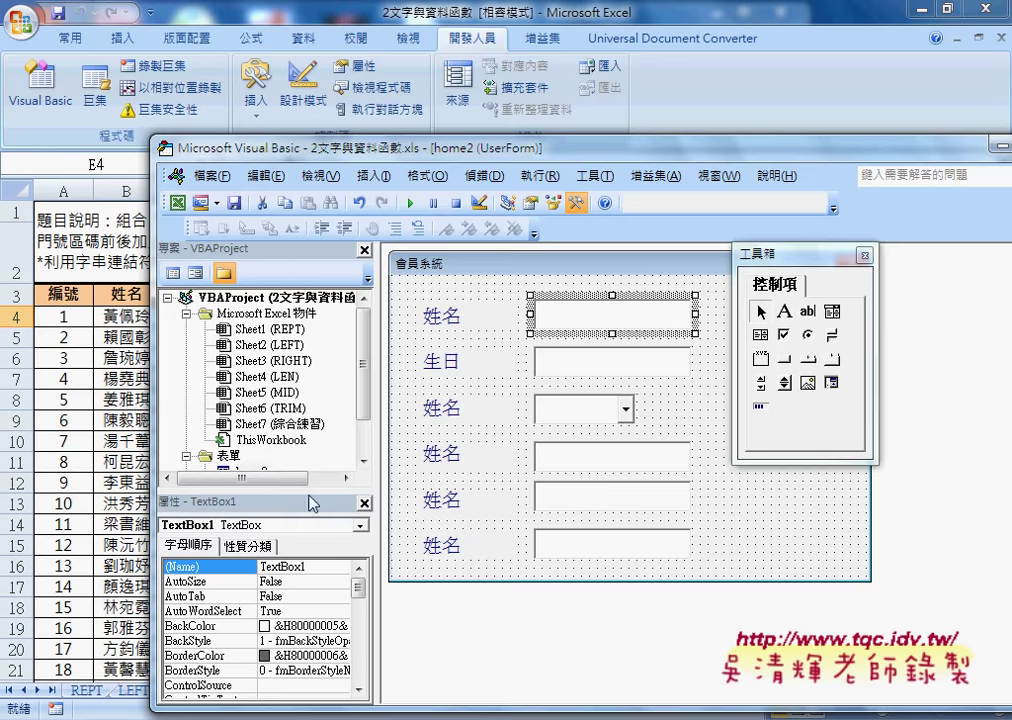
{"action": "left_click_drag", "start_coordinate": [309, 493], "coordinate": [349, 430]}
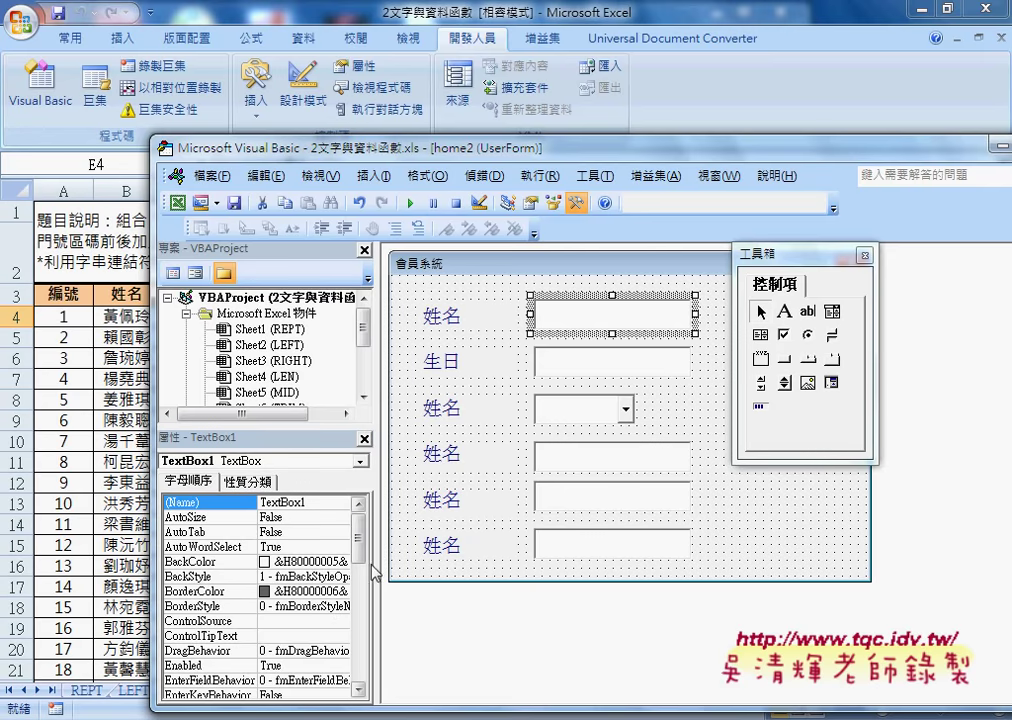
Give TextBox1 a 14-point font through the Font dialog.
{"action": "left_click_drag", "start_coordinate": [362, 545], "coordinate": [362, 562]}
{"action": "left_click", "coordinate": [322, 621]}
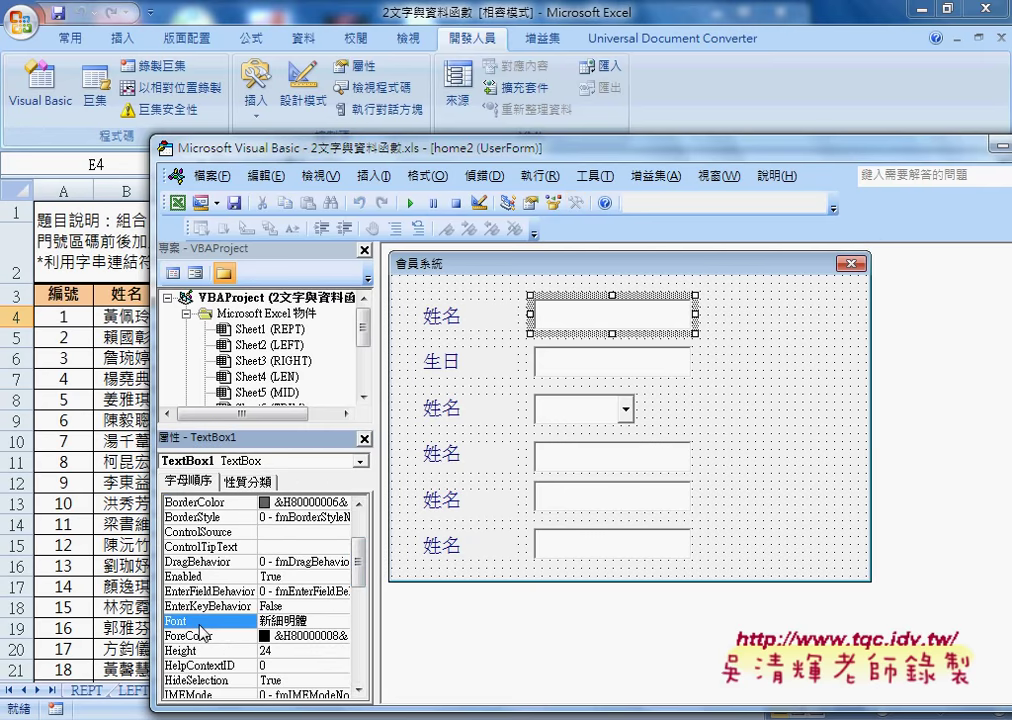
{"action": "left_click", "coordinate": [341, 622]}
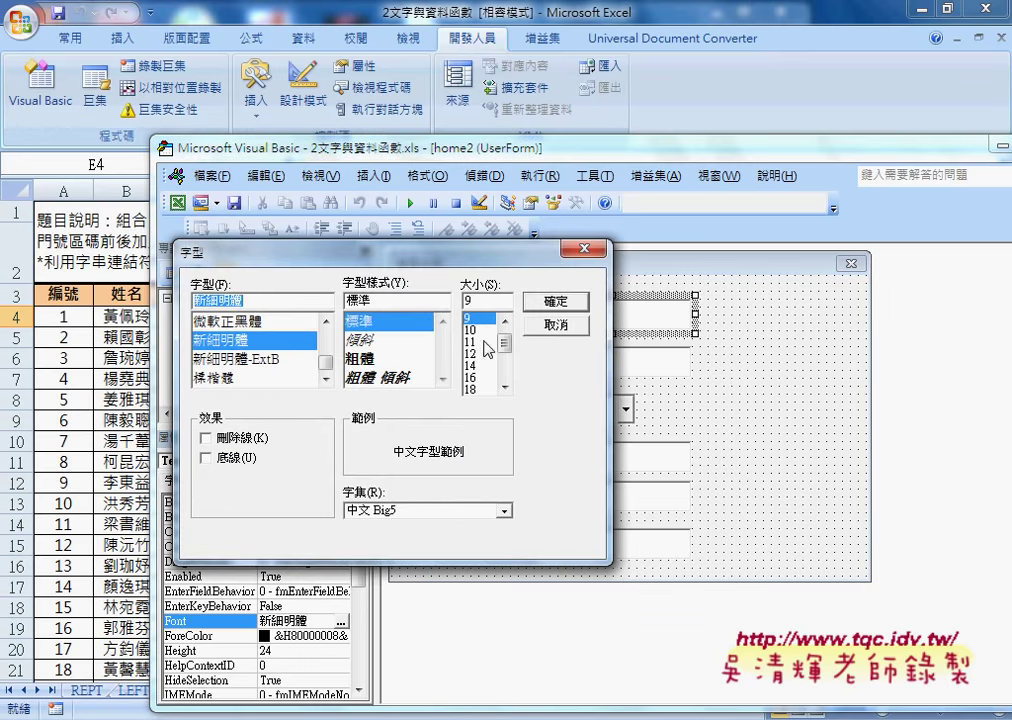
{"action": "left_click", "coordinate": [470, 355]}
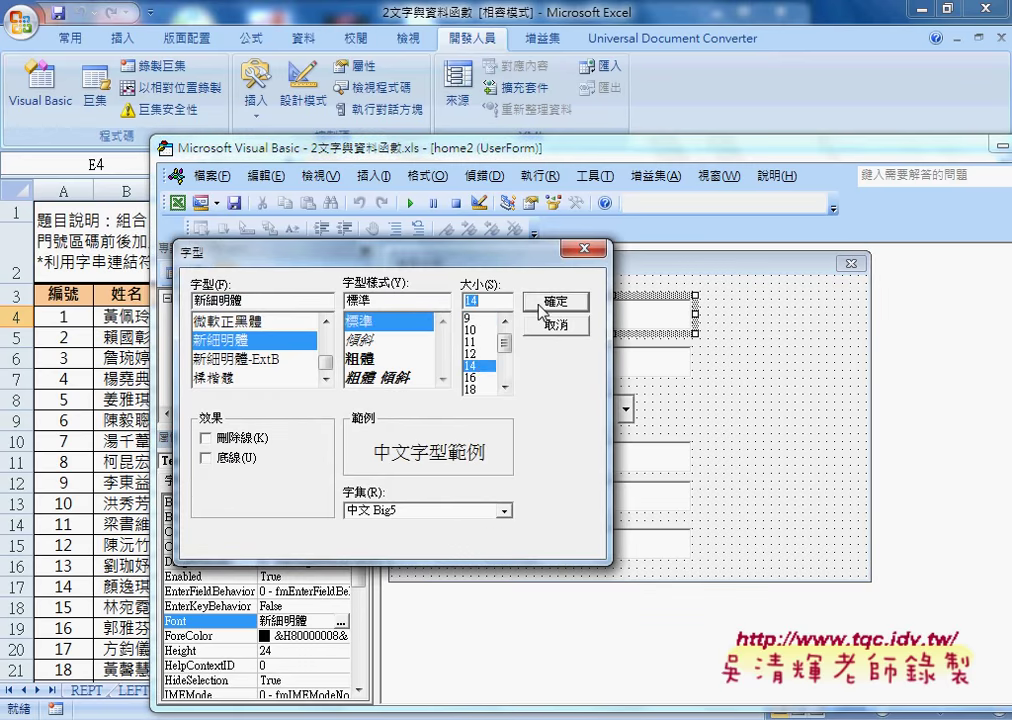
{"action": "left_click", "coordinate": [556, 301]}
Reselect the first 姓名 text box and move the Toolbox off the form.
{"action": "left_click", "coordinate": [584, 364]}
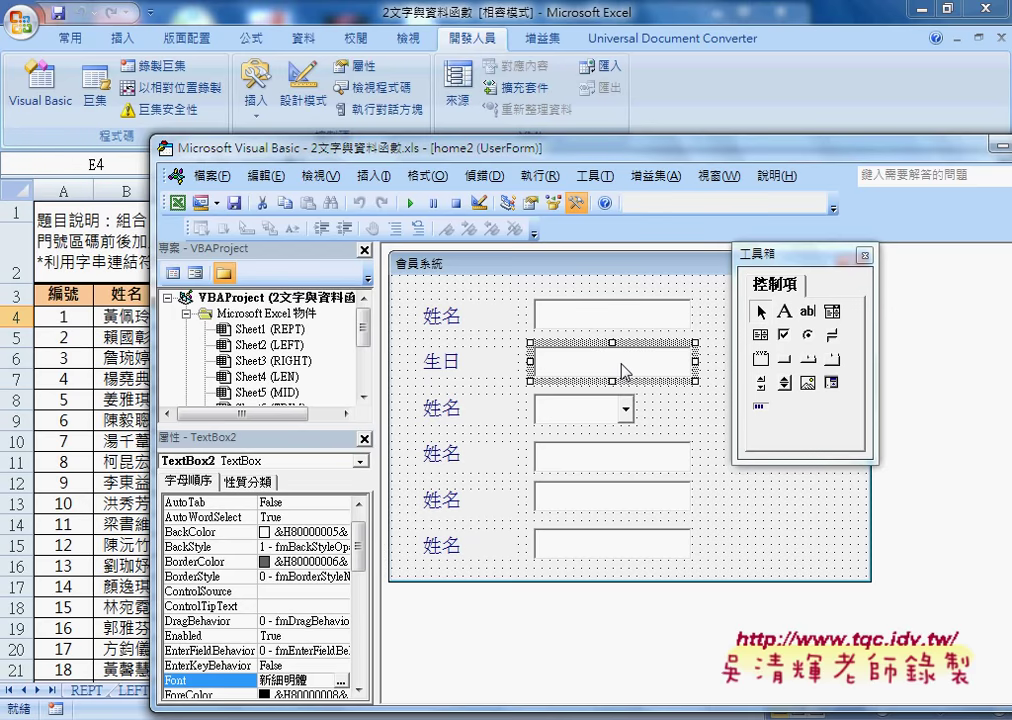
{"action": "left_click", "coordinate": [628, 323]}
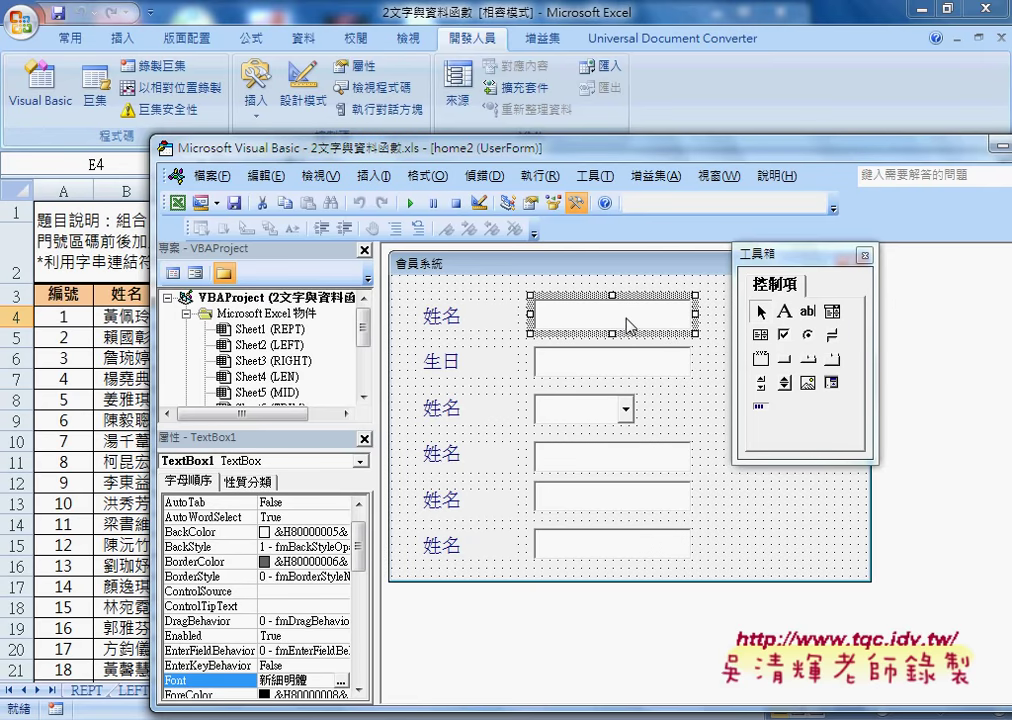
{"action": "left_click_drag", "start_coordinate": [765, 254], "coordinate": [880, 256]}
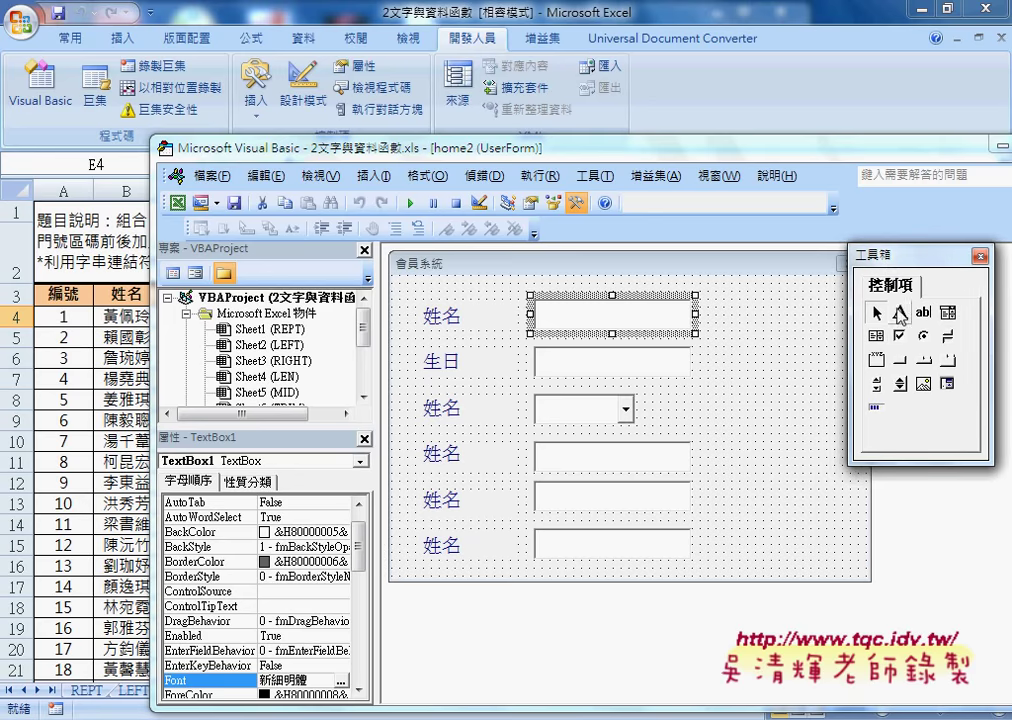
Draw a command button at the form's top right and caption it 新增.
{"action": "left_click", "coordinate": [900, 360]}
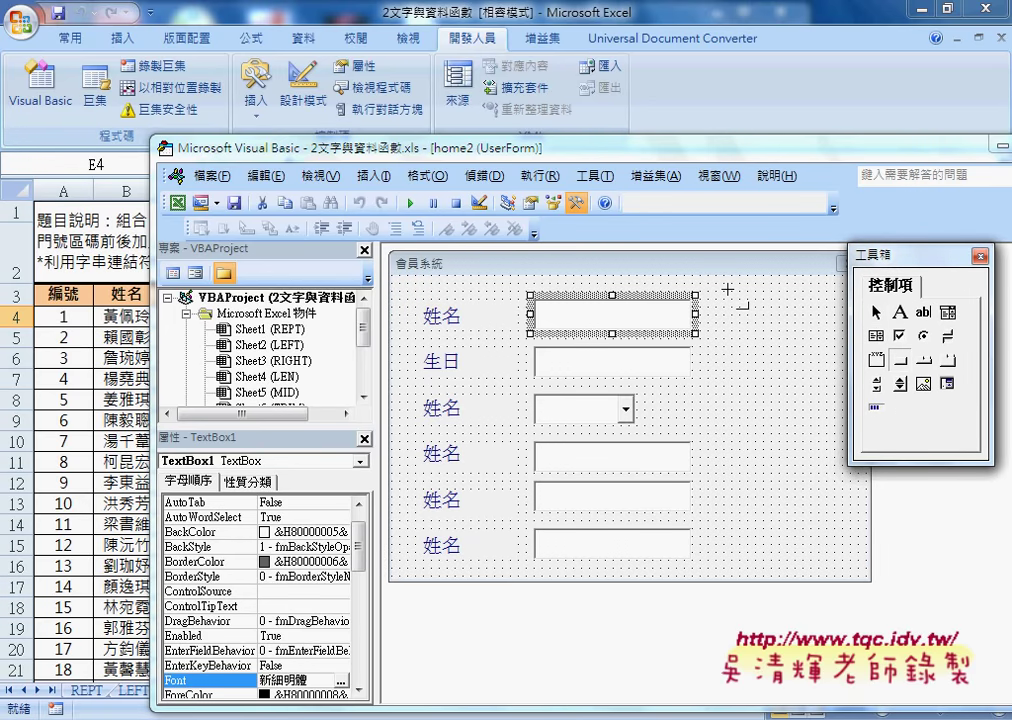
{"action": "left_click_drag", "start_coordinate": [728, 289], "coordinate": [836, 332]}
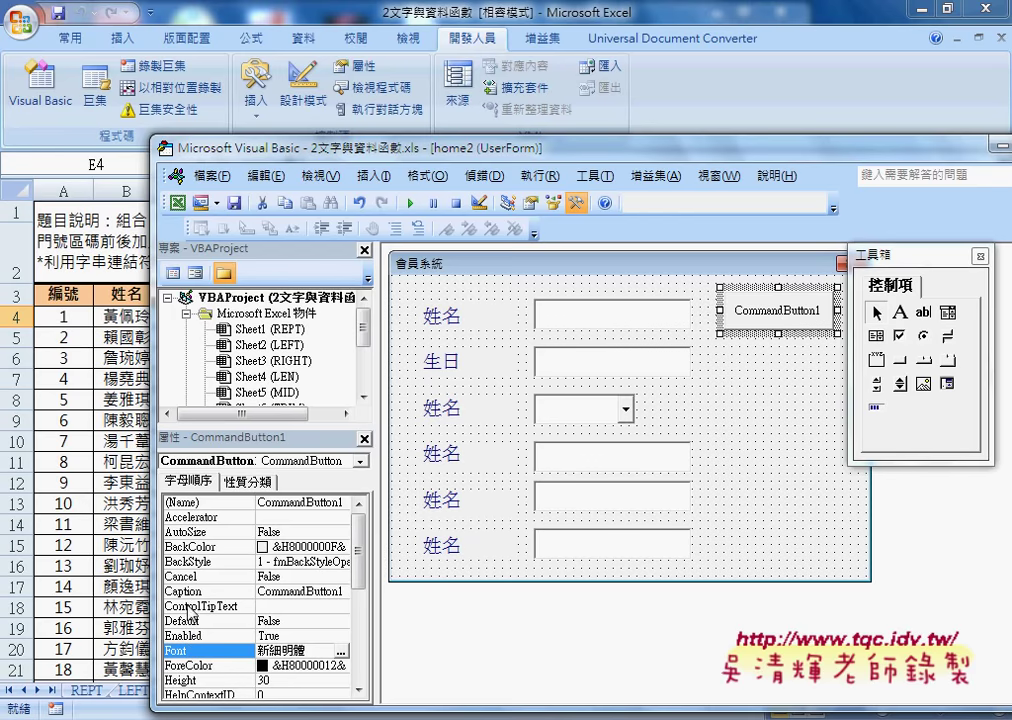
{"action": "left_click", "coordinate": [188, 591]}
{"action": "left_click_drag", "start_coordinate": [350, 591], "coordinate": [279, 591]}
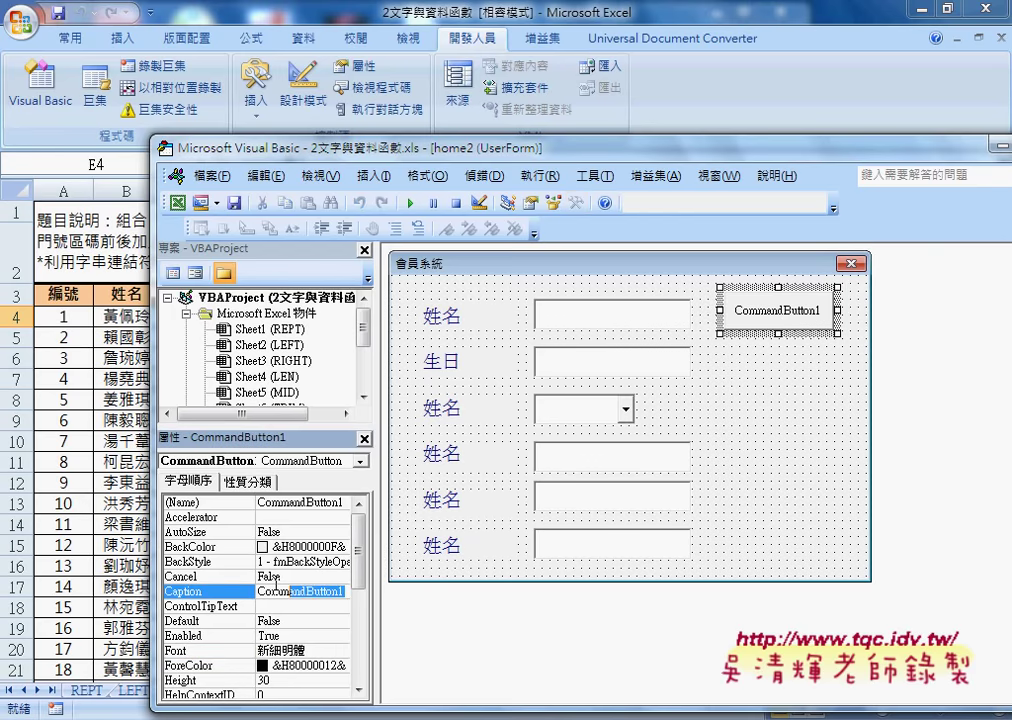
{"action": "left_click", "coordinate": [238, 594]}
{"action": "type", "text": "v"}
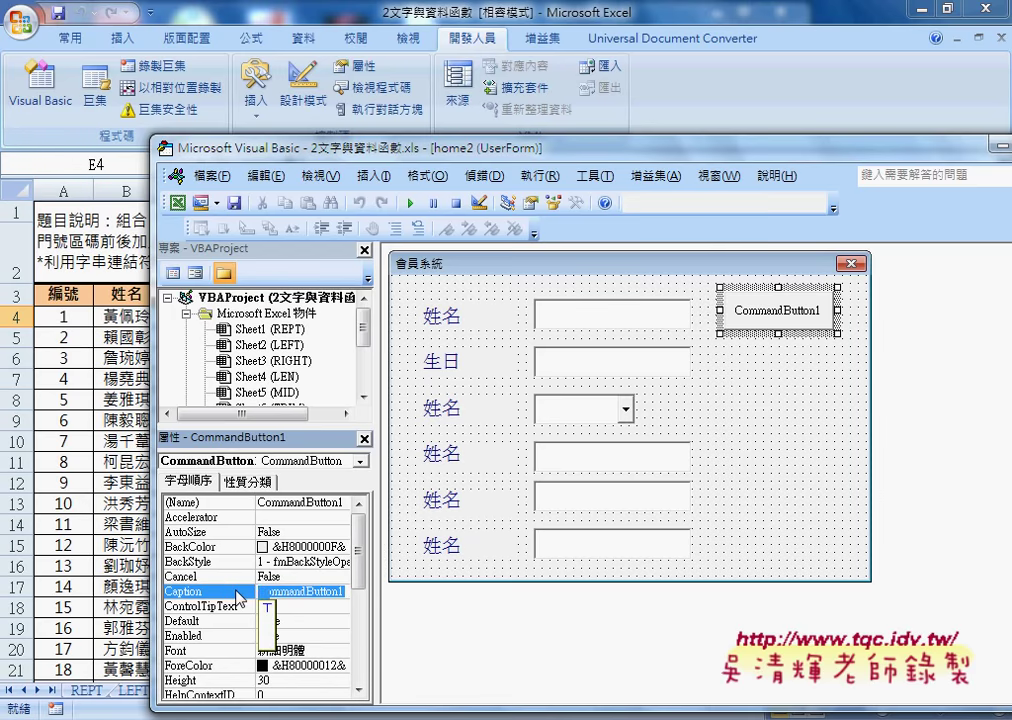
{"action": "type", "text": "新"}
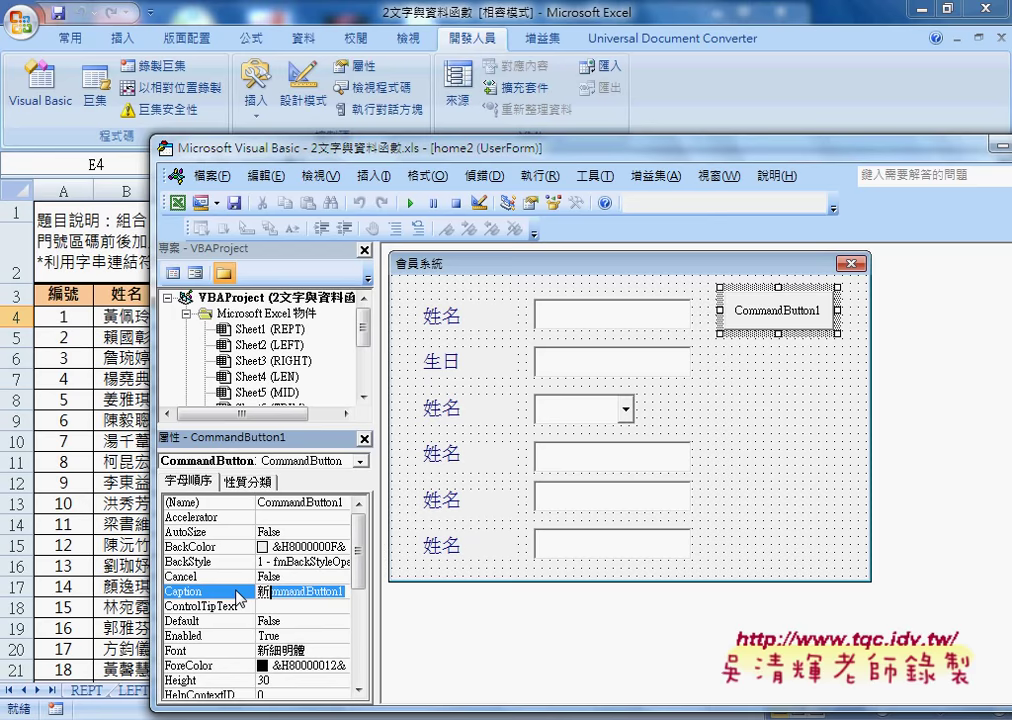
{"action": "type", "text": "增"}
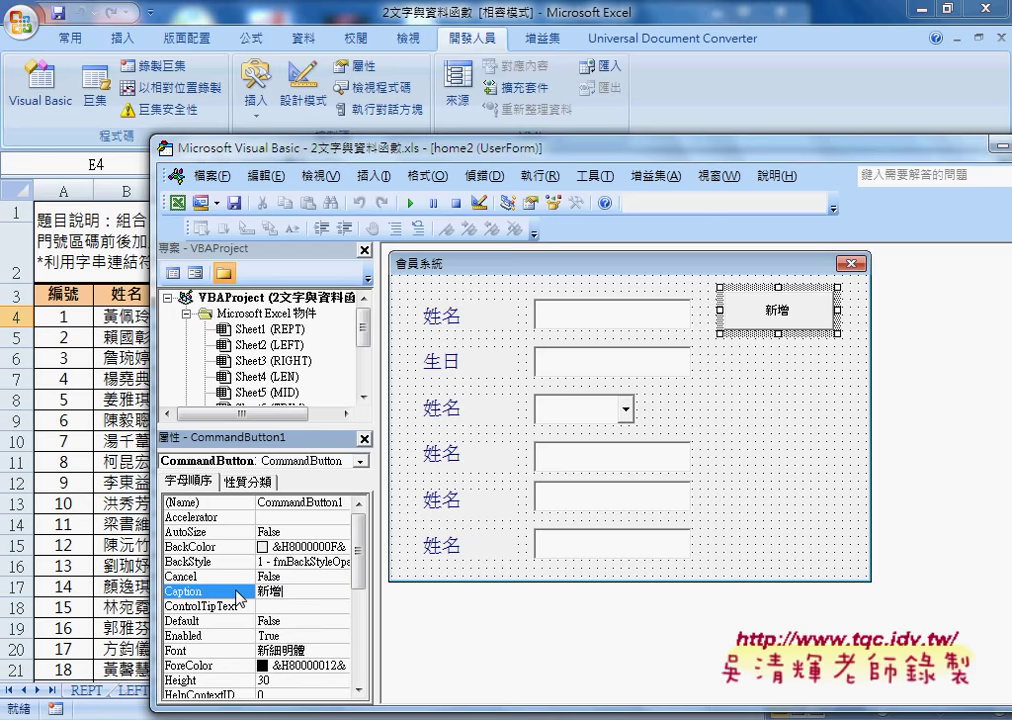
Set the 新增 button's caption font size to 14 points.
{"action": "left_click", "coordinate": [270, 650]}
{"action": "left_click", "coordinate": [343, 651]}
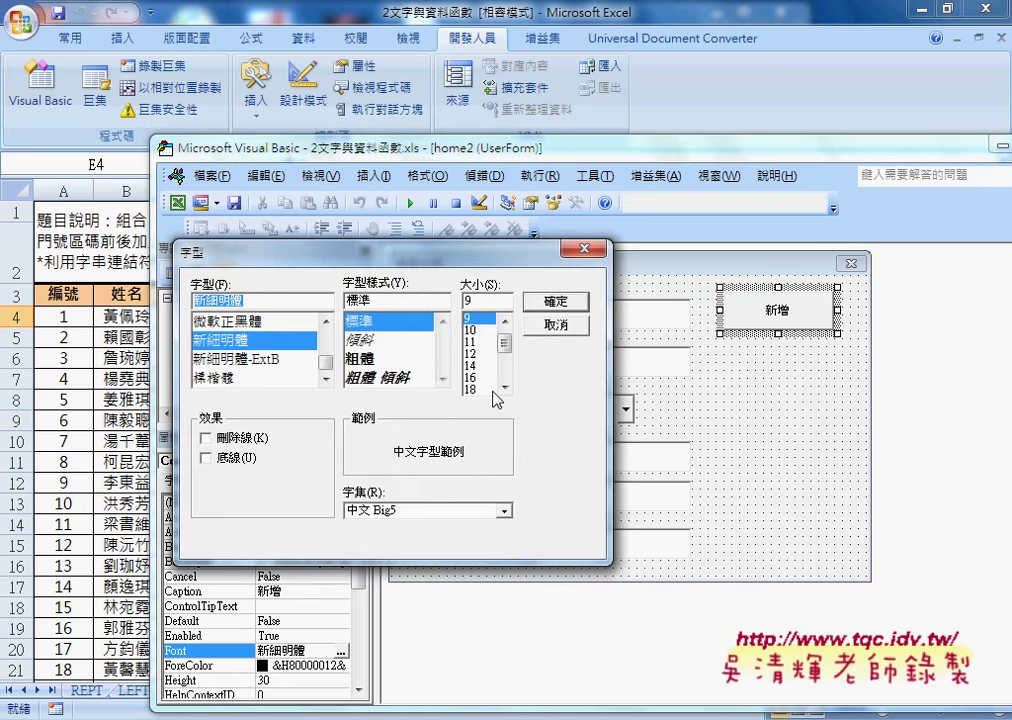
{"action": "left_click", "coordinate": [477, 368]}
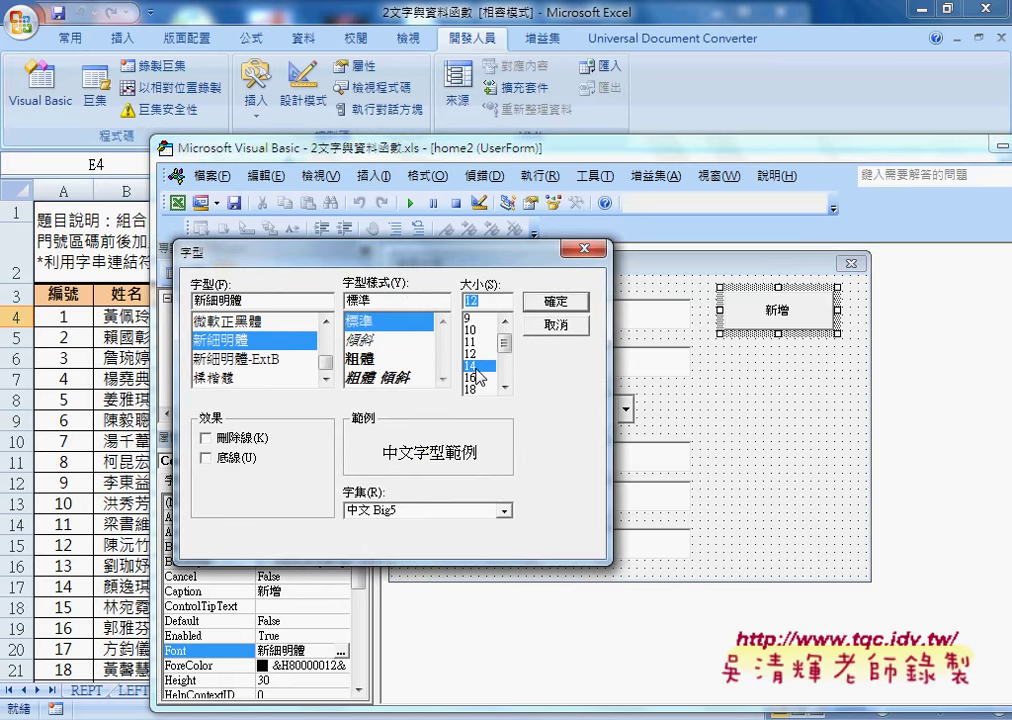
{"action": "left_click", "coordinate": [554, 301]}
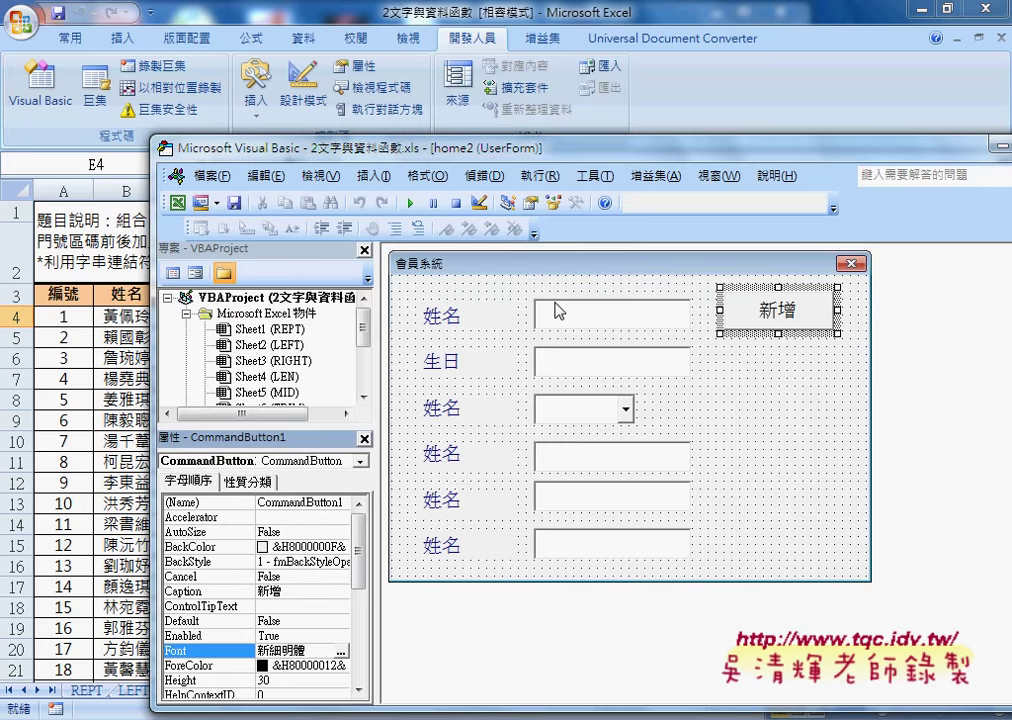
{"action": "left_click", "coordinate": [777, 406]}
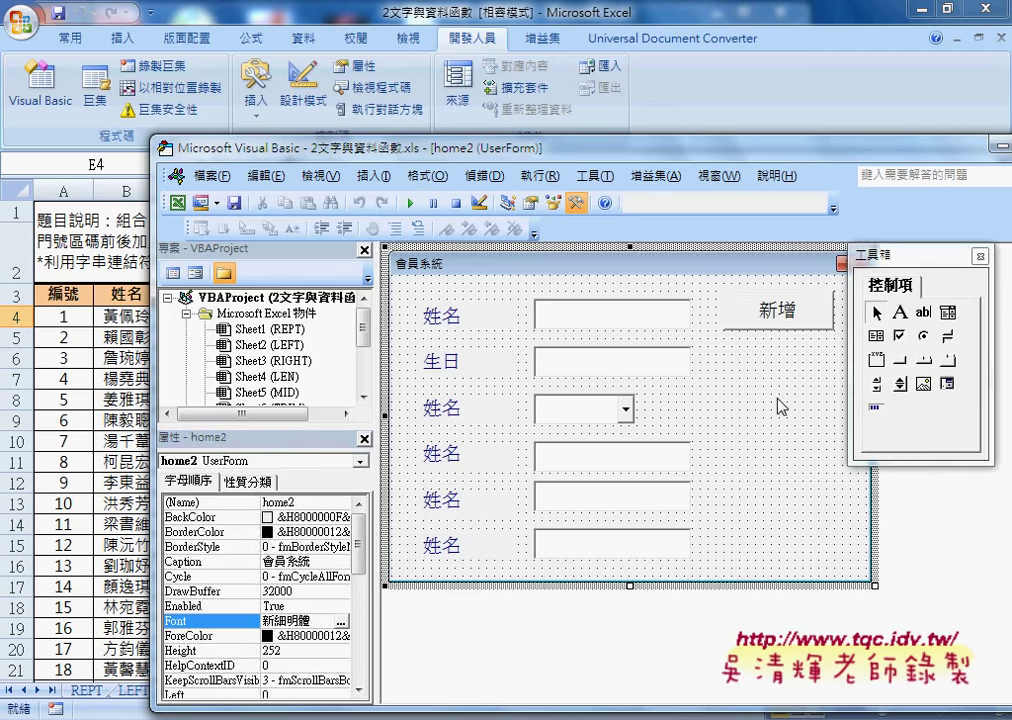
{"action": "left_click", "coordinate": [755, 320]}
{"action": "left_click", "coordinate": [603, 320]}
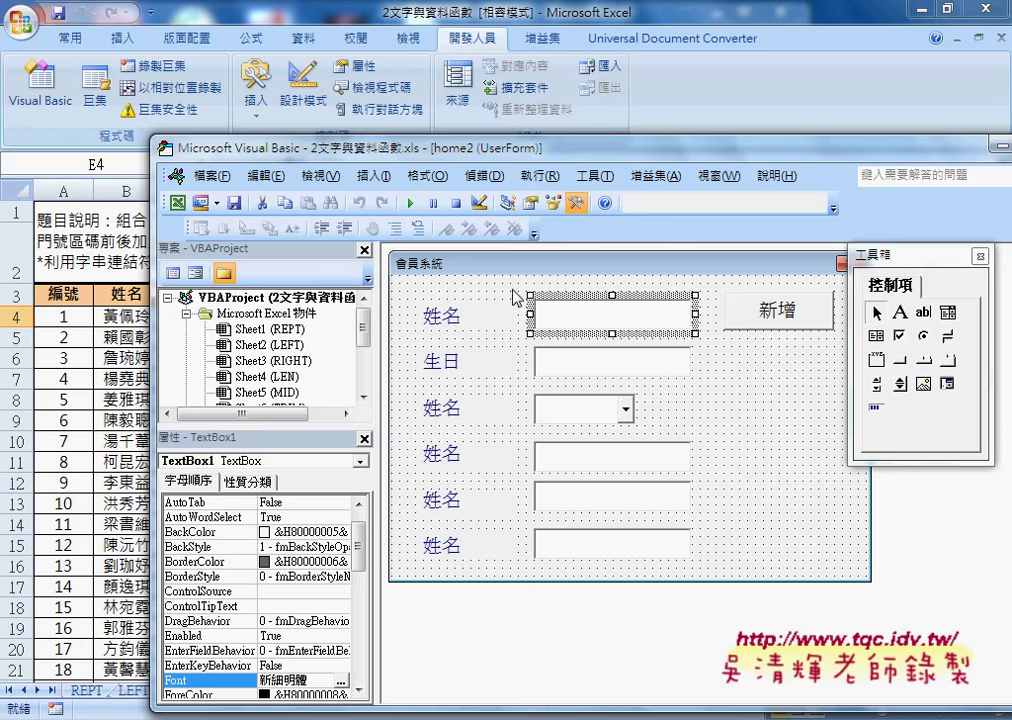
Align the tops of the first 姓名 text box and the 新增 button using 格式 > 對齊 > 主控項上緣.
{"action": "left_click_drag", "start_coordinate": [514, 288], "coordinate": [763, 332]}
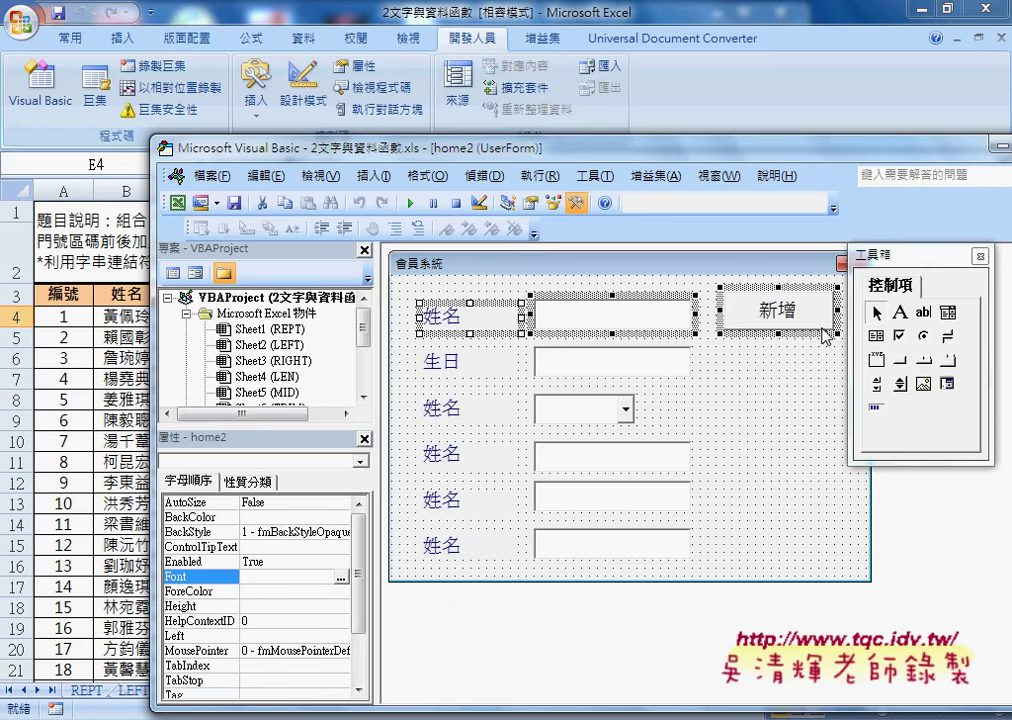
{"action": "left_click", "coordinate": [618, 290]}
{"action": "left_click_drag", "start_coordinate": [618, 290], "coordinate": [790, 334]}
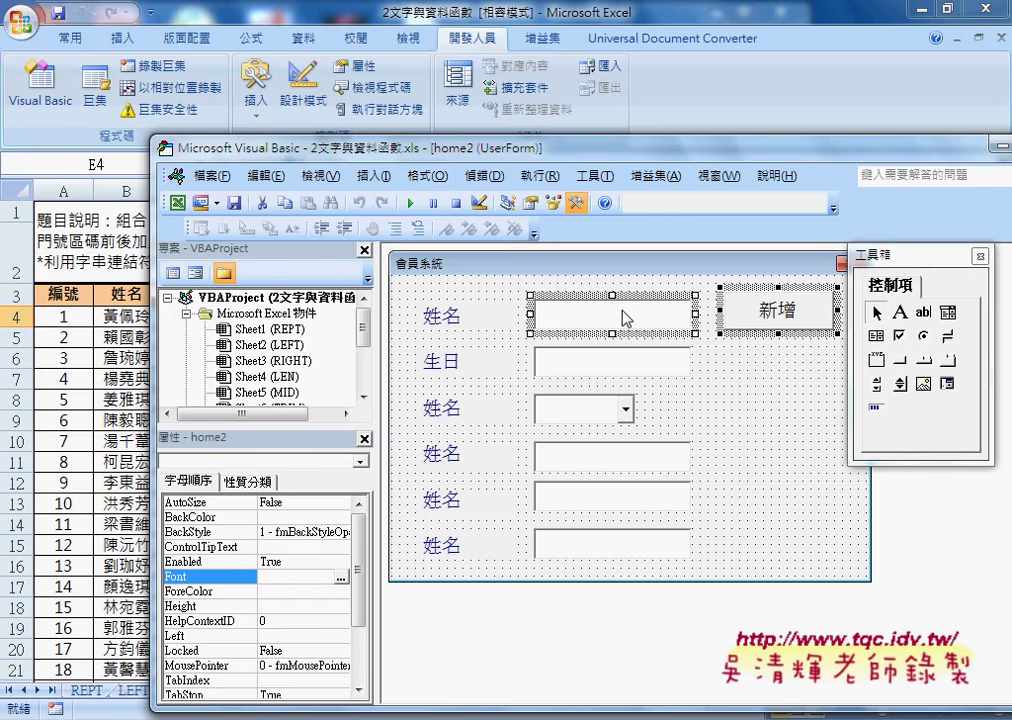
{"action": "left_click", "coordinate": [426, 175]}
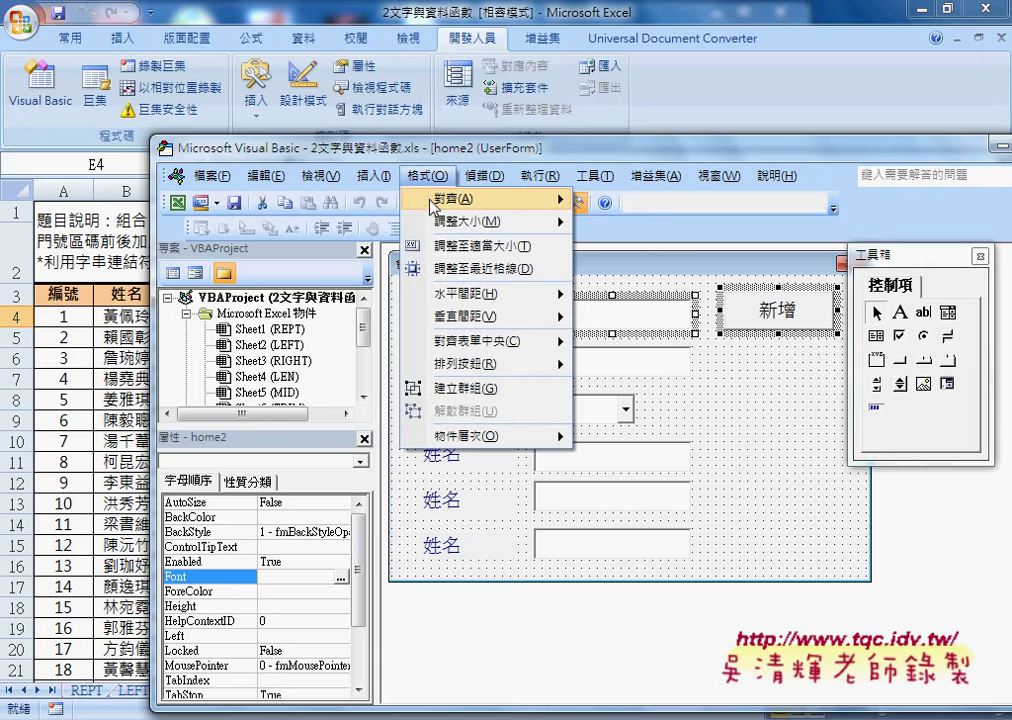
{"action": "mouse_move", "coordinate": [432, 206]}
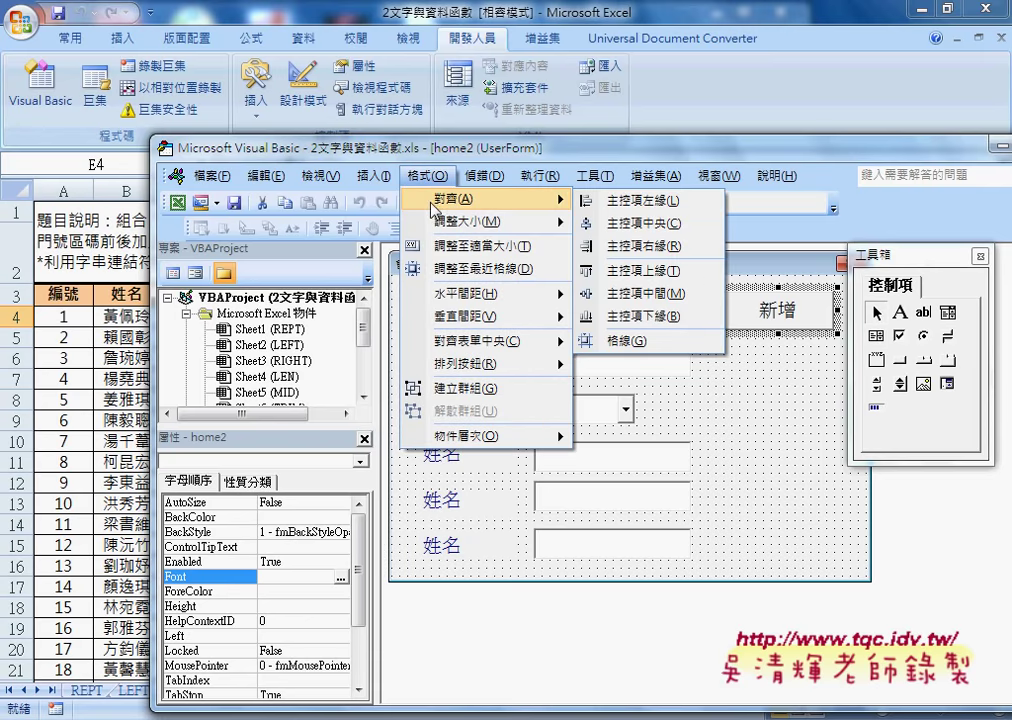
{"action": "left_click", "coordinate": [663, 271]}
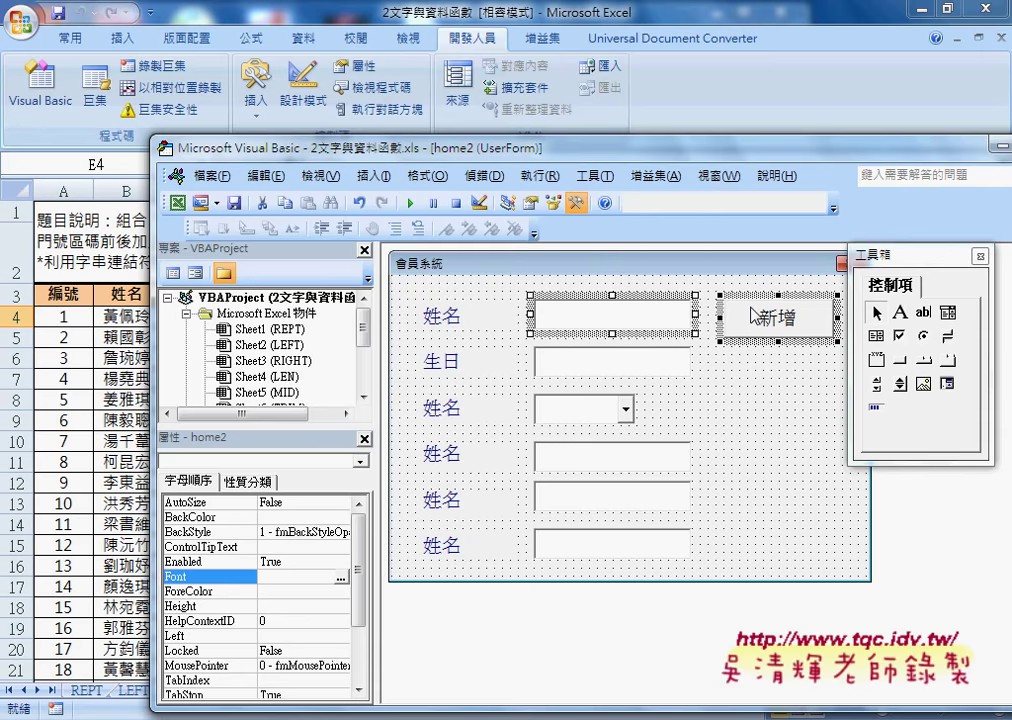
{"action": "left_click", "coordinate": [768, 435]}
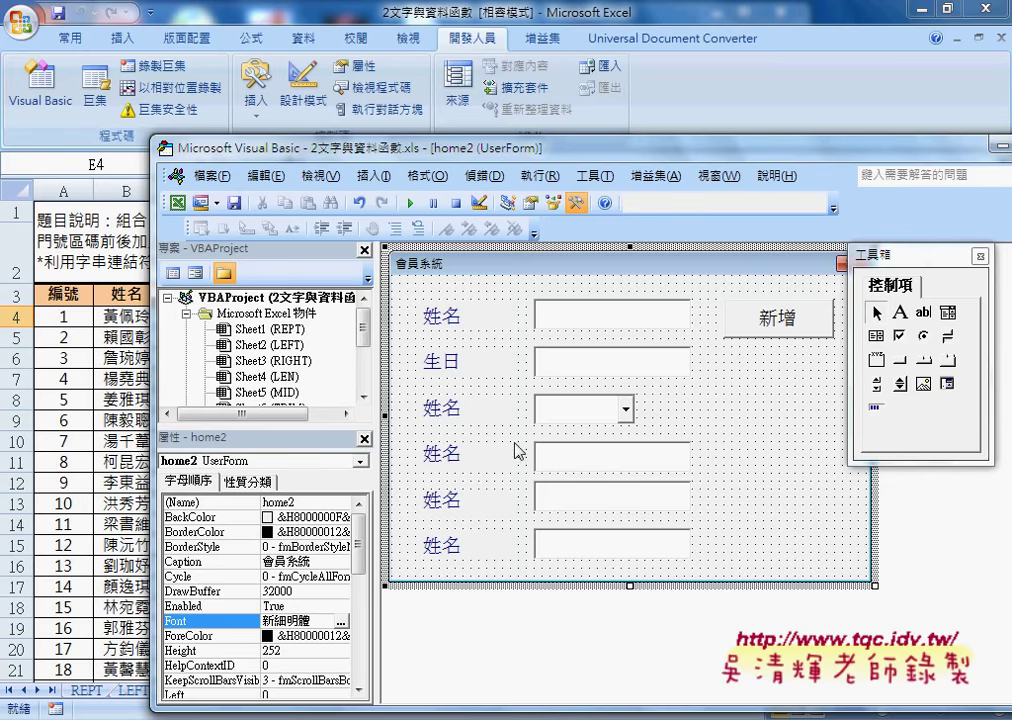
{"action": "left_click_drag", "start_coordinate": [502, 158], "coordinate": [332, 126]}
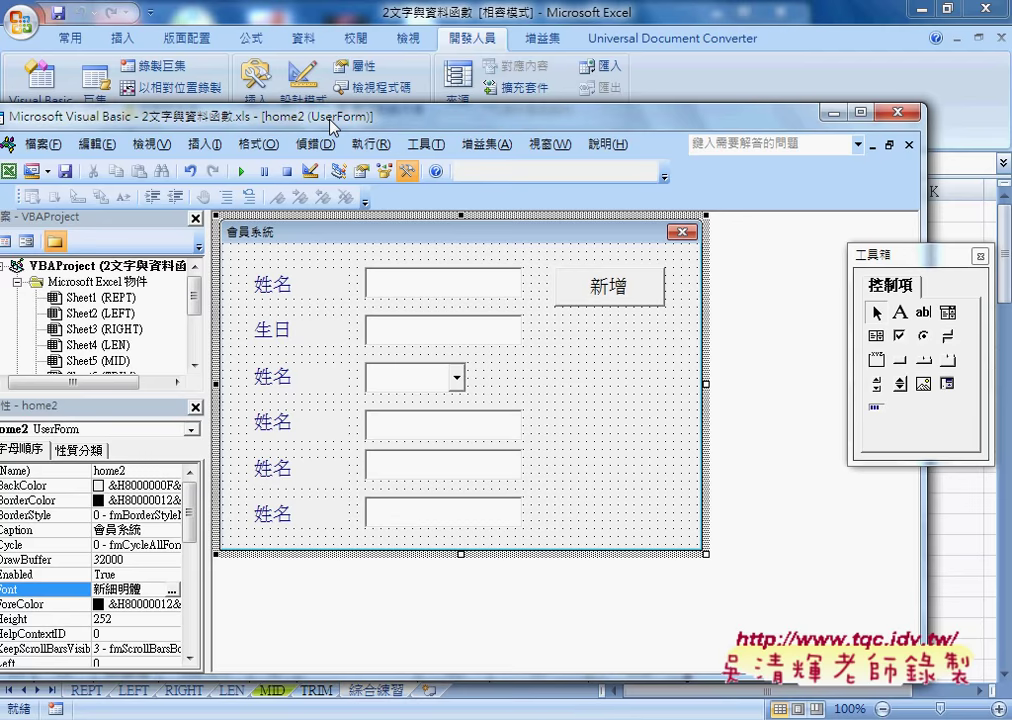
{"action": "left_click", "coordinate": [603, 287]}
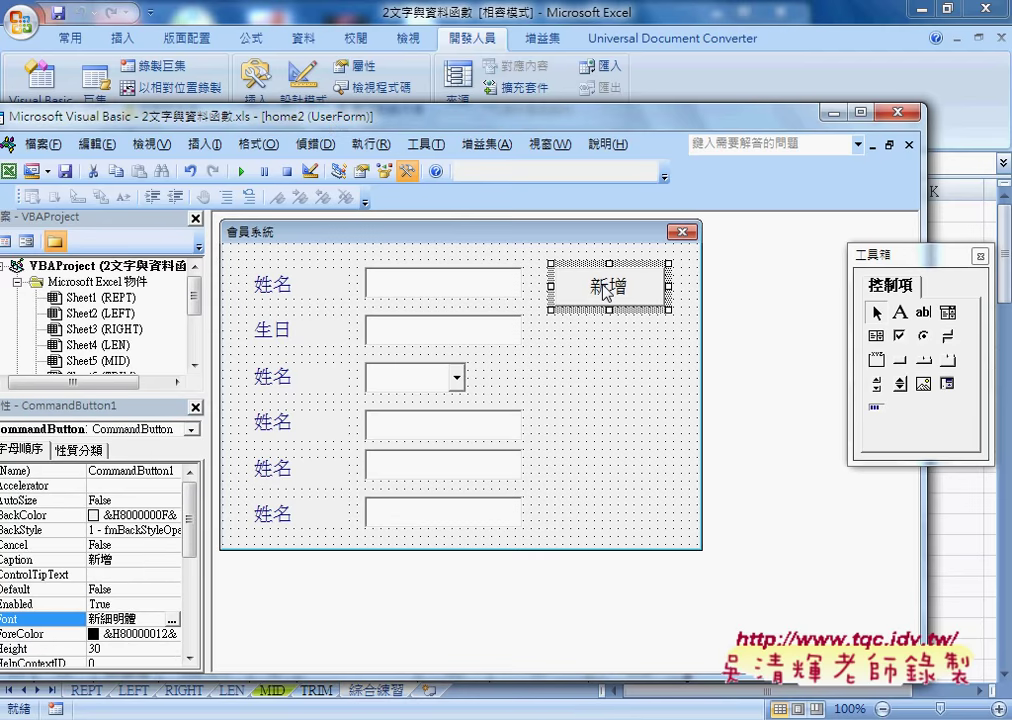